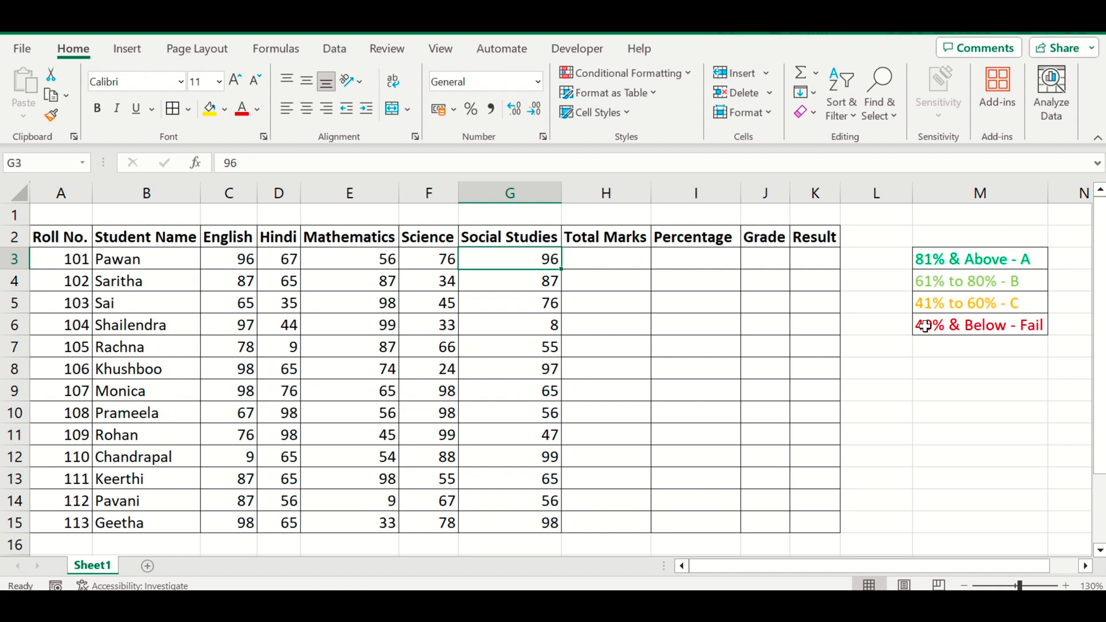
- Examine the student names, the subject marks in C3:G15 and the empty Total Marks, Percentage, Grade and Result columns
{"action": "left_click_drag", "start_coordinate": [144, 257], "coordinate": [138, 521]}
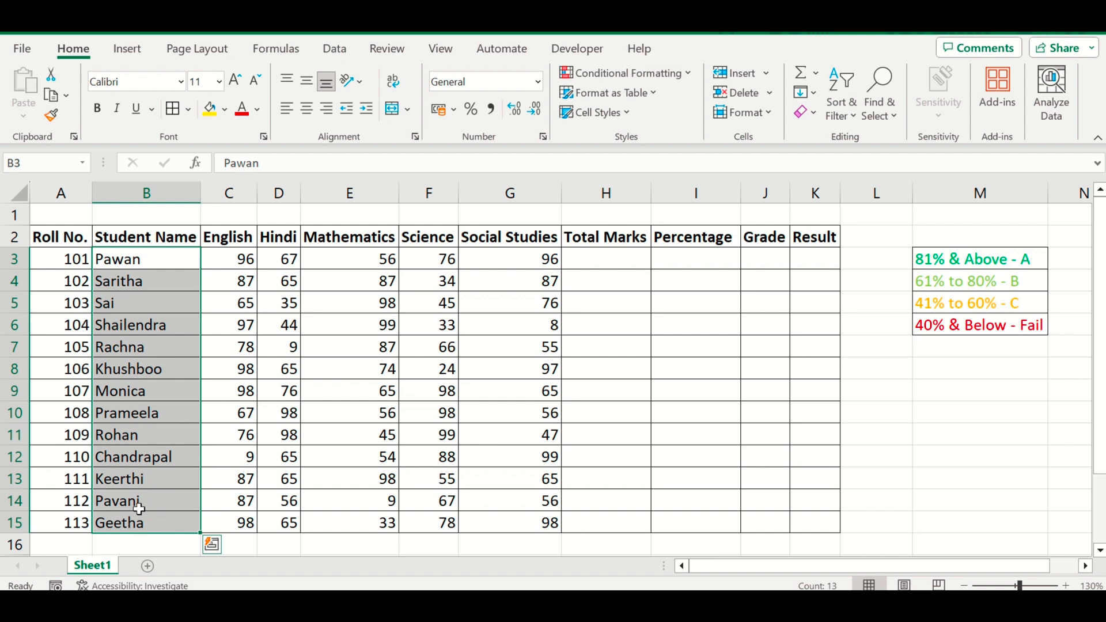
{"action": "left_click", "coordinate": [241, 241]}
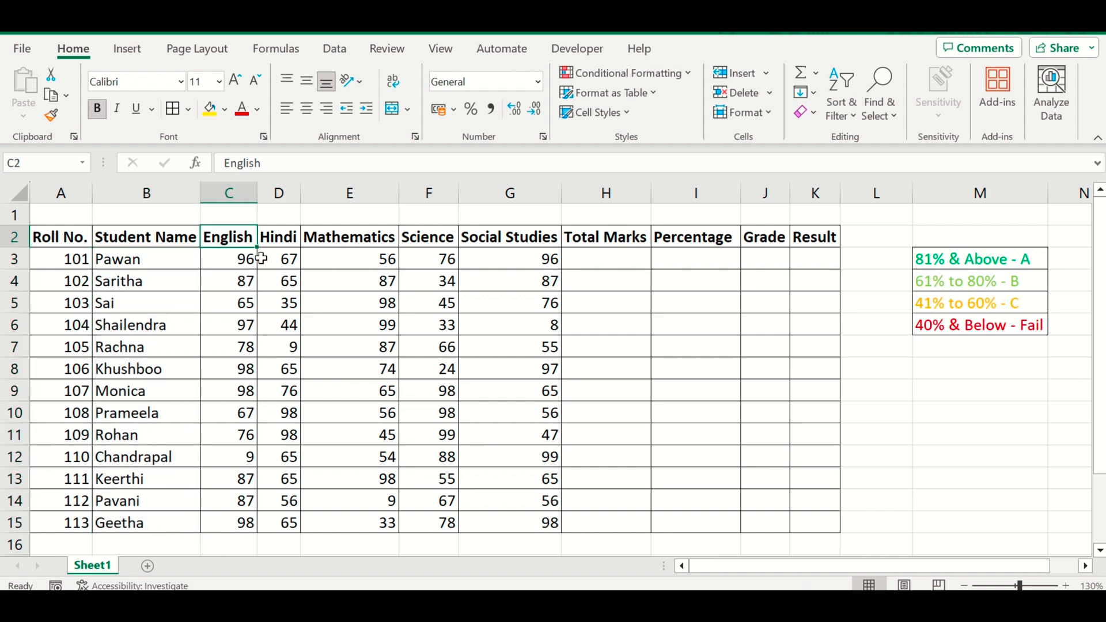
{"action": "left_click_drag", "start_coordinate": [242, 257], "coordinate": [512, 524]}
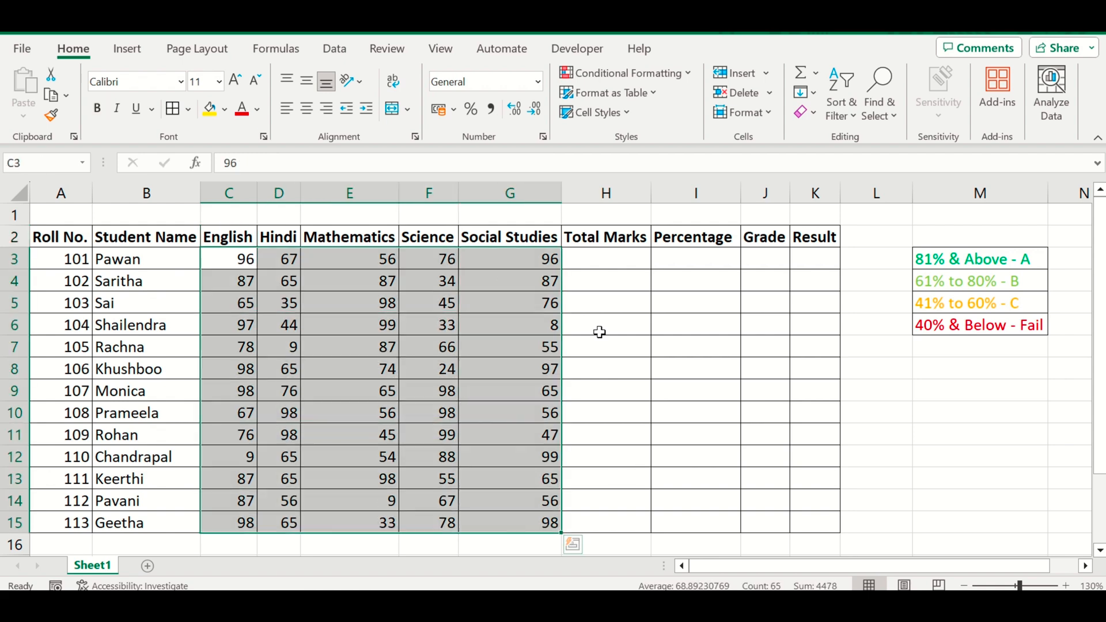
{"action": "left_click", "coordinate": [530, 262]}
{"action": "left_click", "coordinate": [601, 257]}
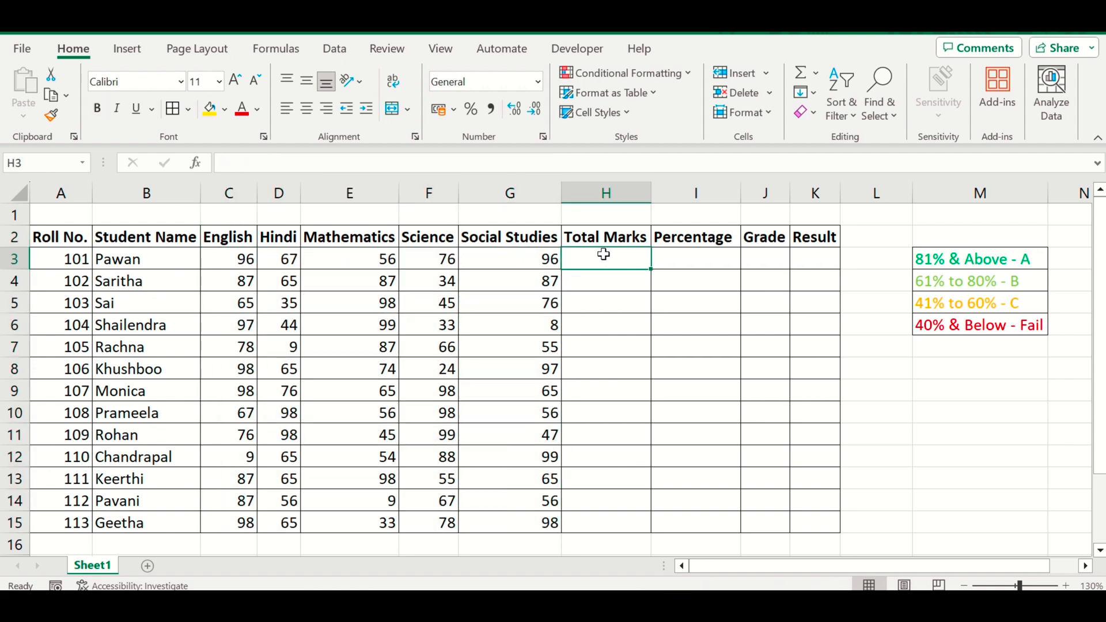
{"action": "left_click", "coordinate": [702, 260]}
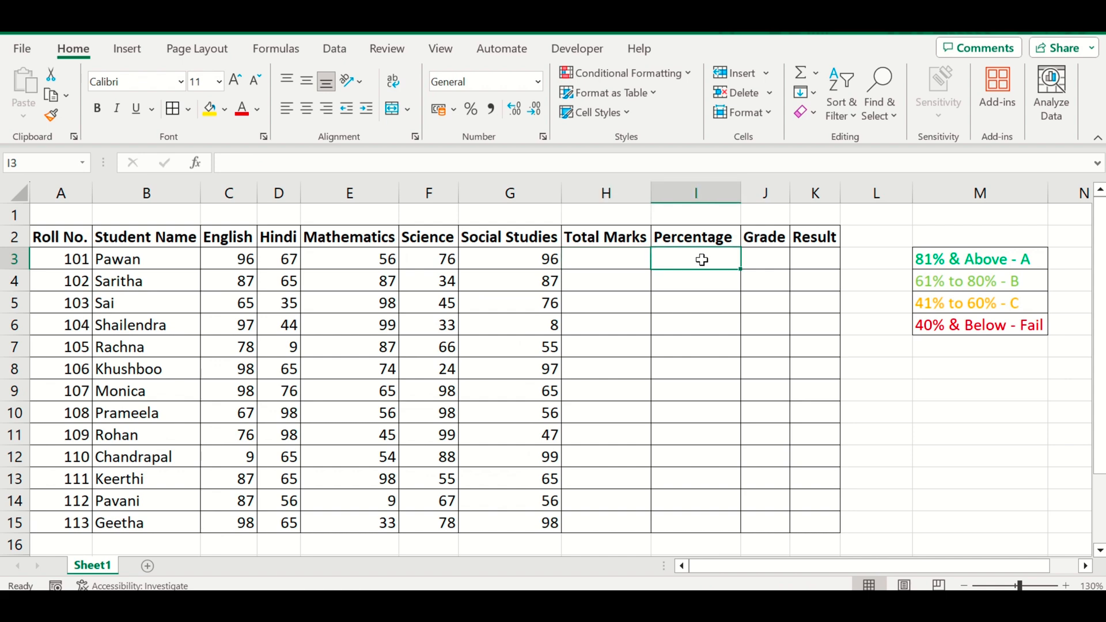
{"action": "left_click", "coordinate": [774, 263]}
{"action": "left_click", "coordinate": [835, 263]}
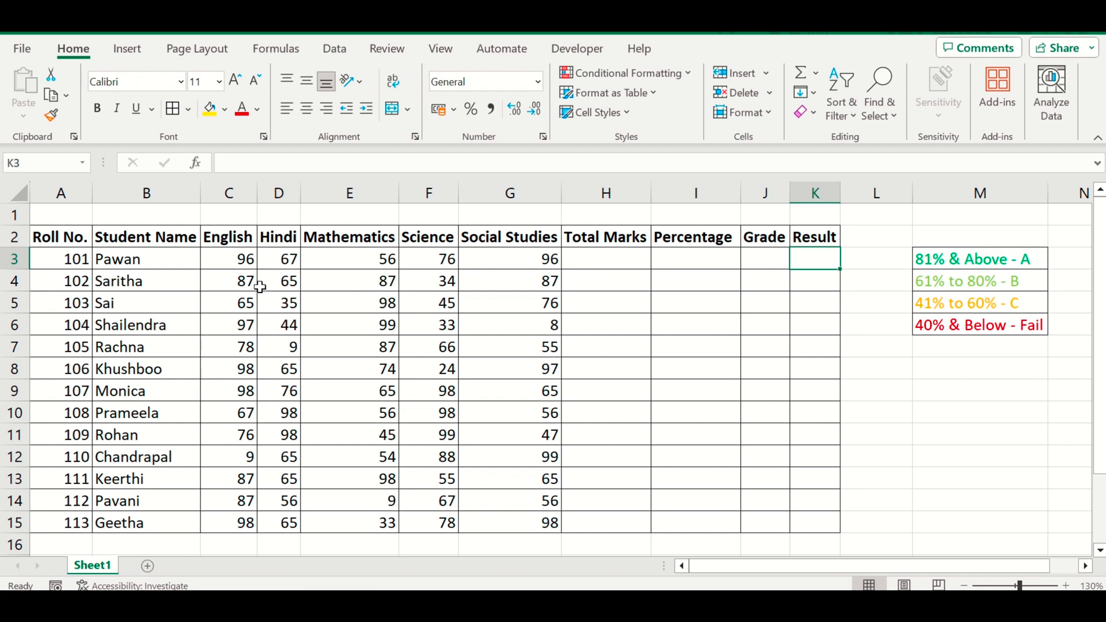
{"action": "left_click_drag", "start_coordinate": [231, 261], "coordinate": [491, 524]}
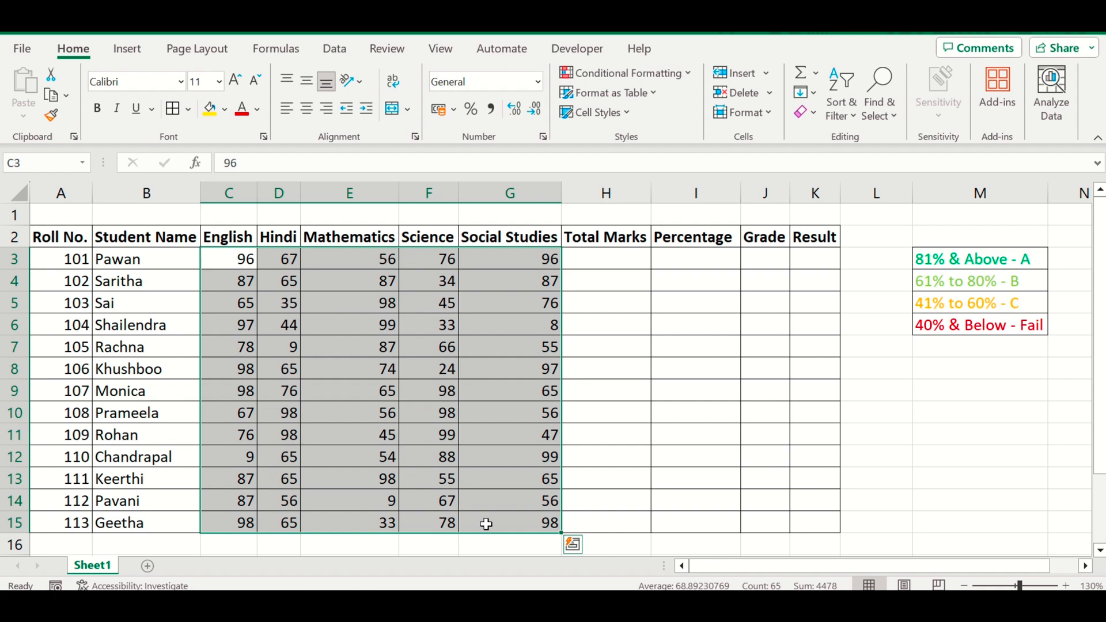
{"action": "left_click_drag", "start_coordinate": [80, 260], "coordinate": [150, 497]}
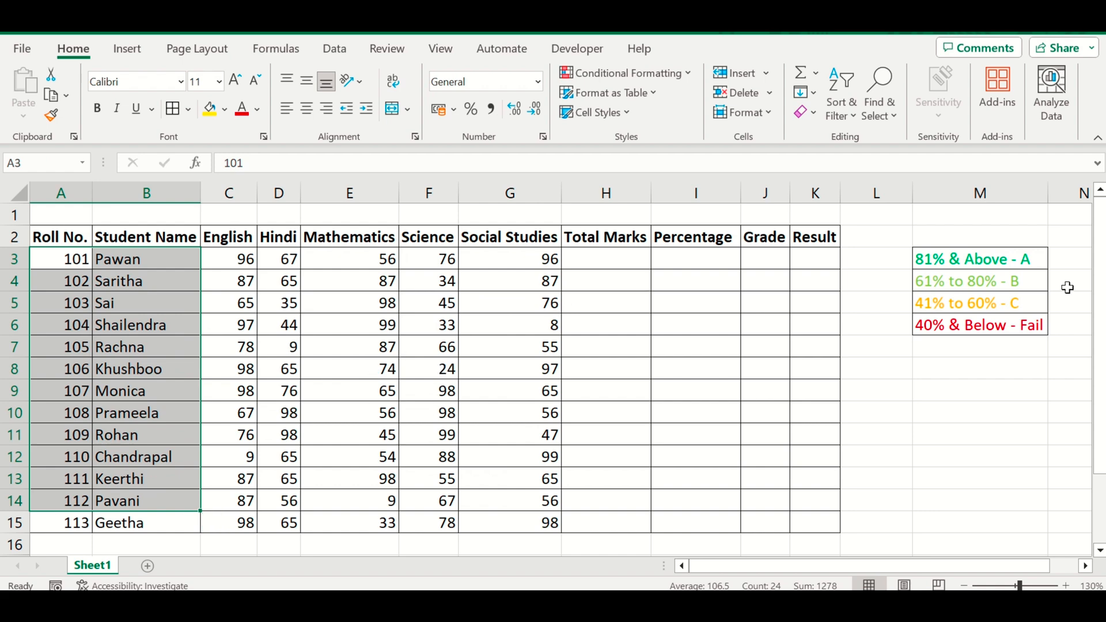
{"action": "left_click", "coordinate": [377, 297]}
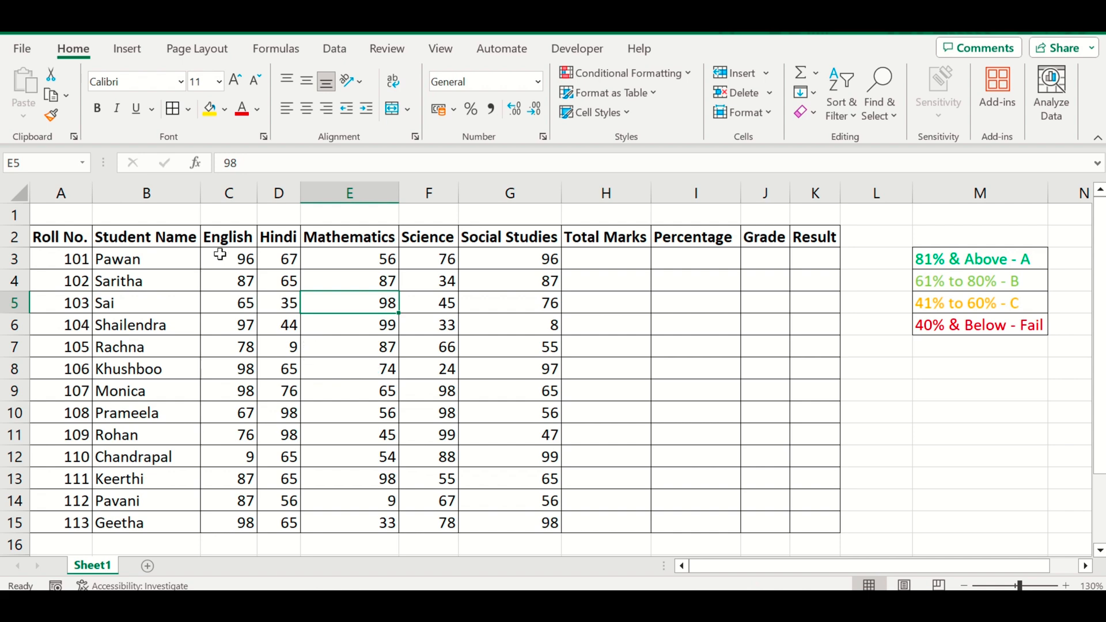
- Create a conditional formatting rule on the marks in C3:G15 for cell values greater than or equal to 81
{"action": "left_click_drag", "start_coordinate": [215, 256], "coordinate": [511, 518]}
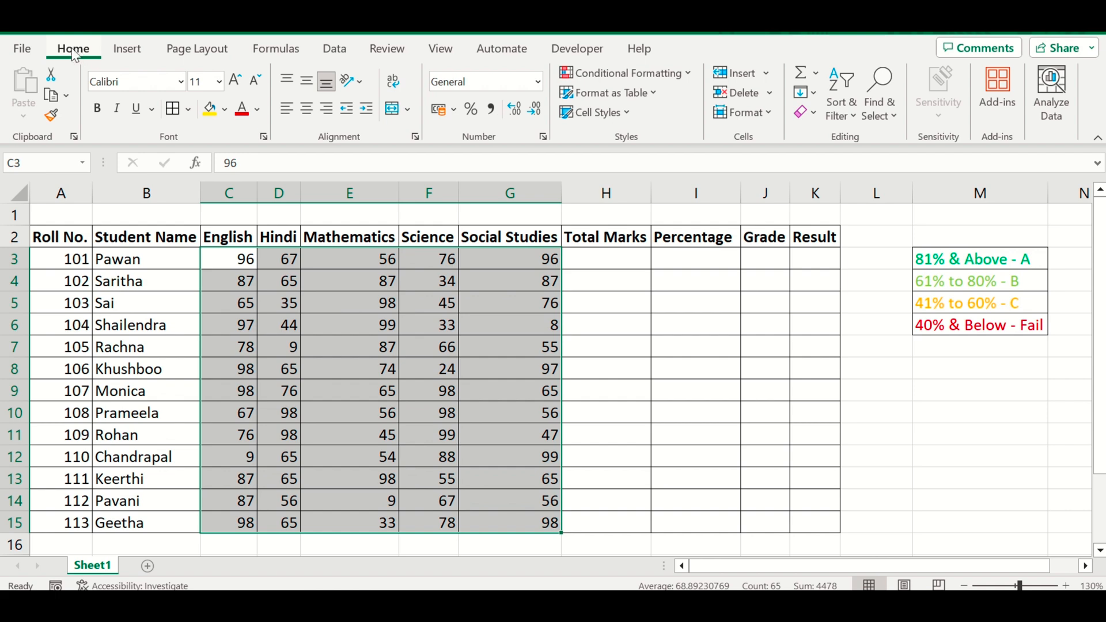
{"action": "left_click", "coordinate": [689, 74]}
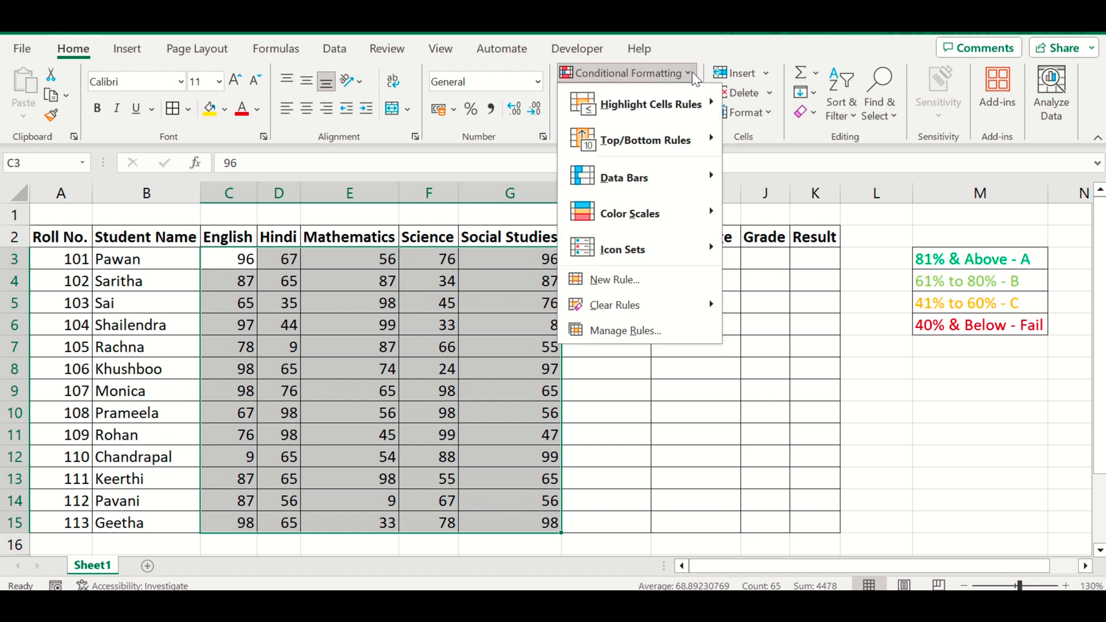
{"action": "left_click", "coordinate": [656, 283]}
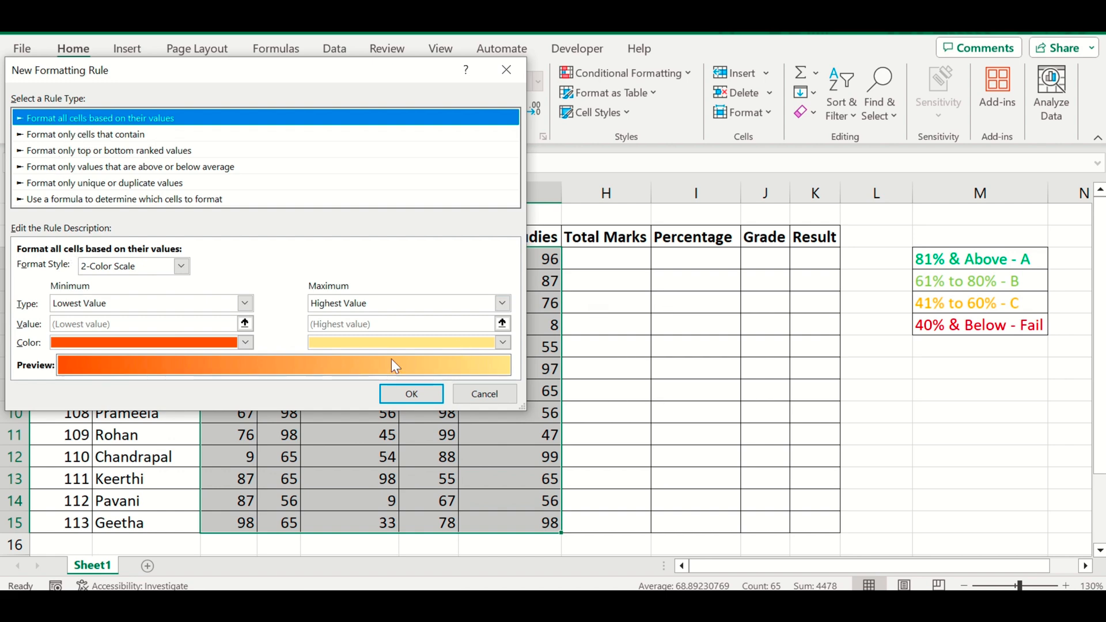
{"action": "left_click", "coordinate": [67, 135]}
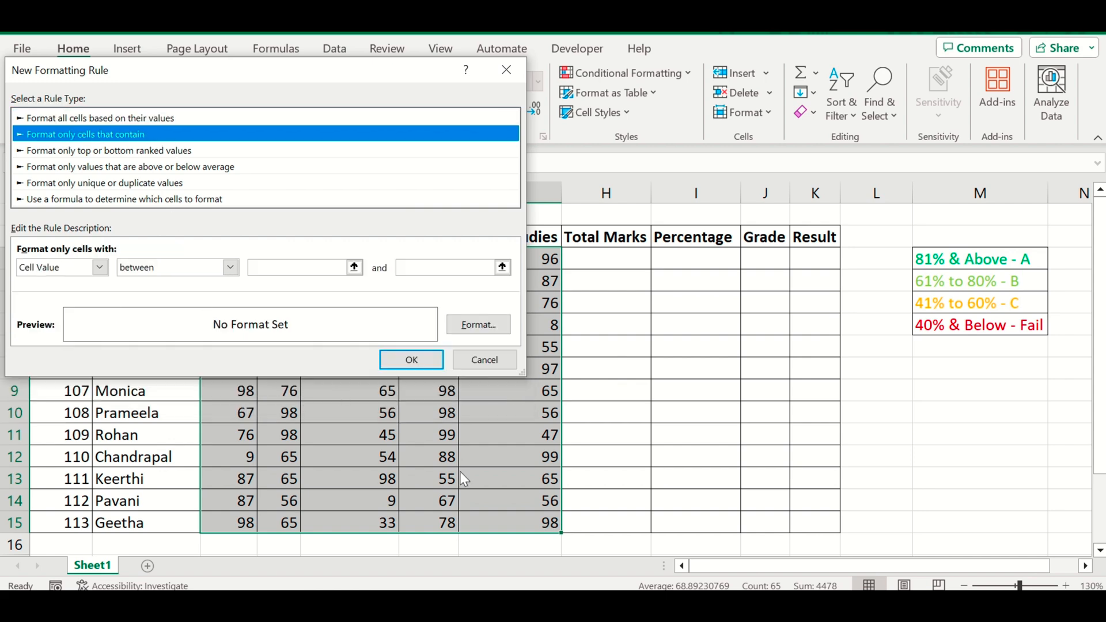
{"action": "left_click_drag", "start_coordinate": [356, 92], "coordinate": [935, 148]}
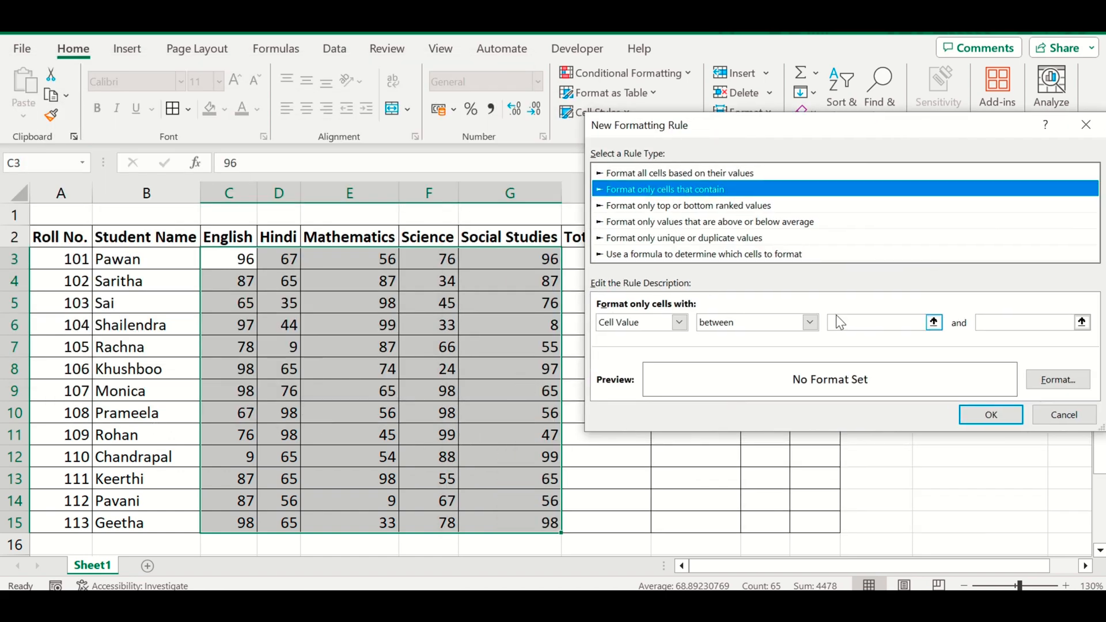
{"action": "left_click_drag", "start_coordinate": [807, 130], "coordinate": [396, 75]}
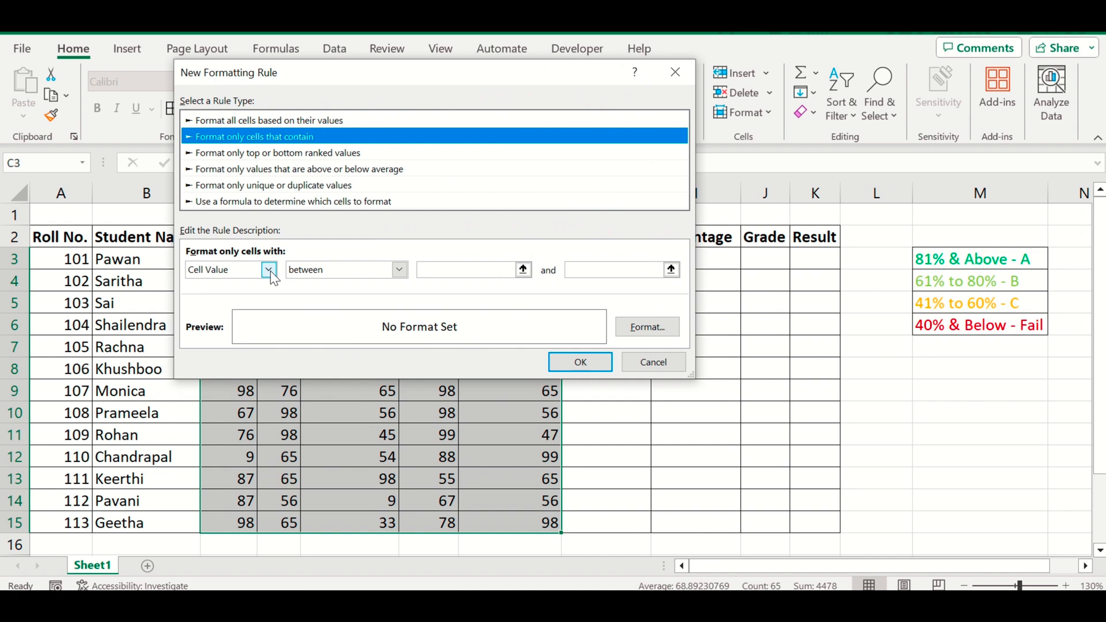
{"action": "left_click", "coordinate": [401, 269]}
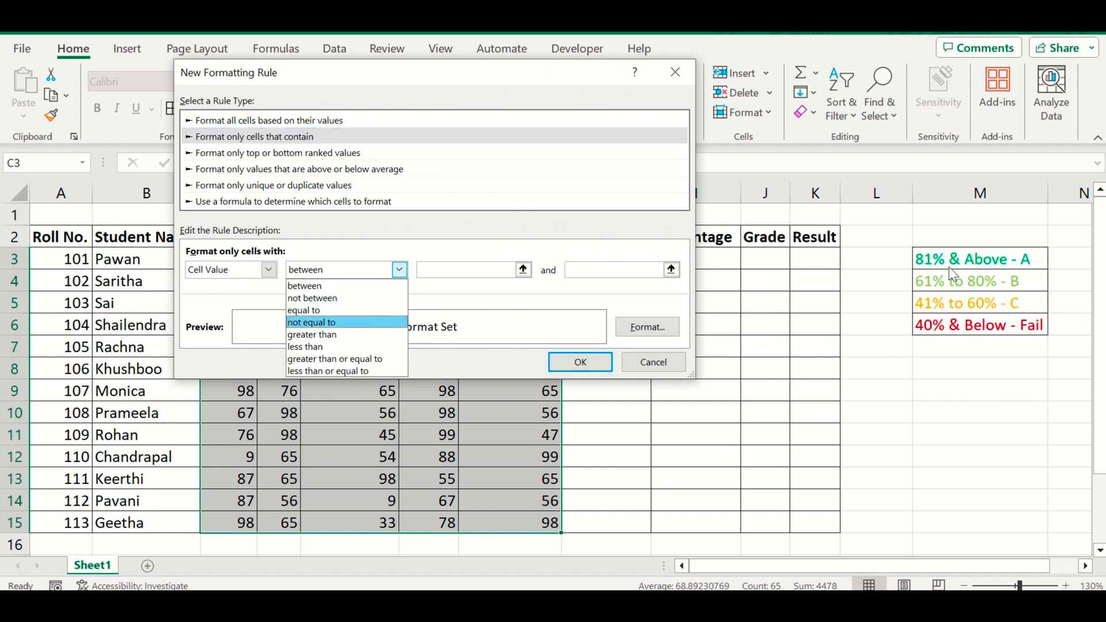
{"action": "left_click", "coordinate": [354, 362]}
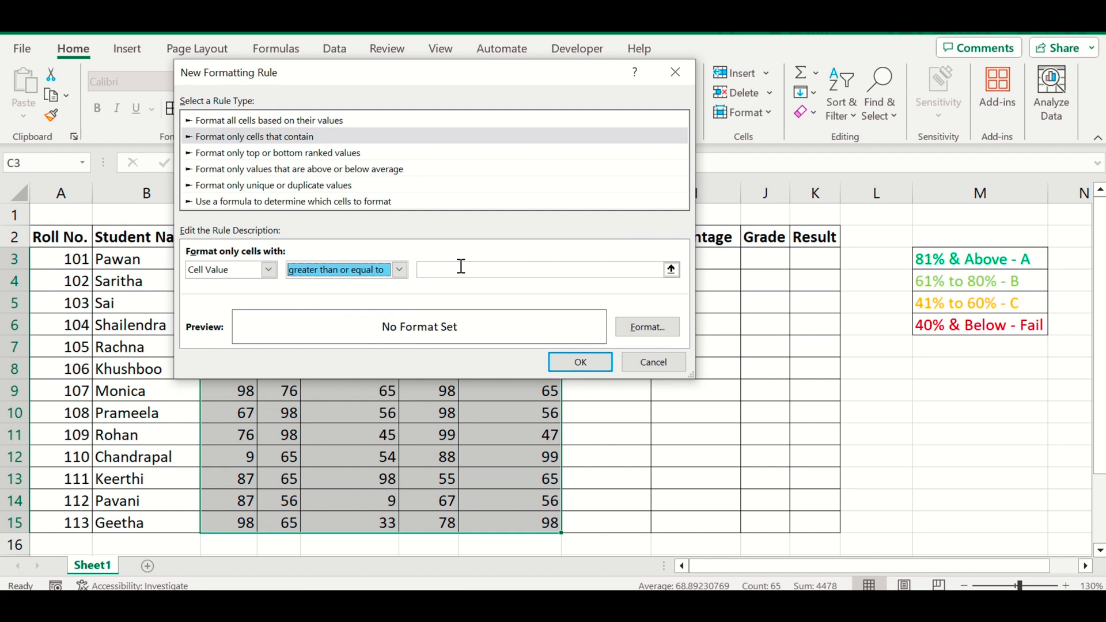
{"action": "left_click", "coordinate": [500, 268]}
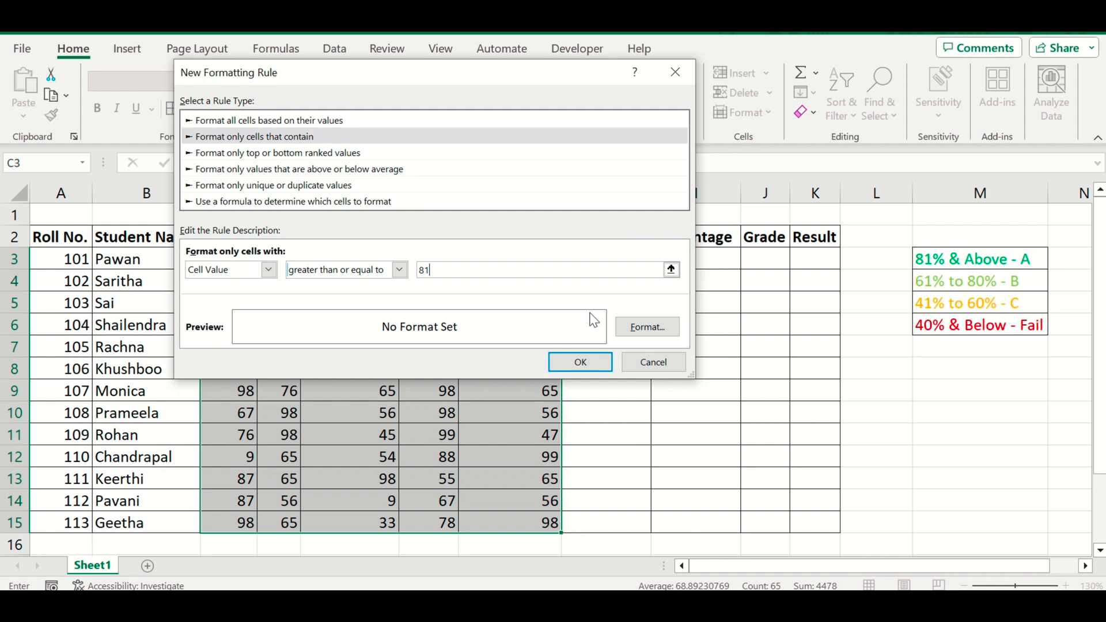
- Set the rule's font color to standard green and apply the rule to the marks
{"action": "left_click", "coordinate": [667, 333]}
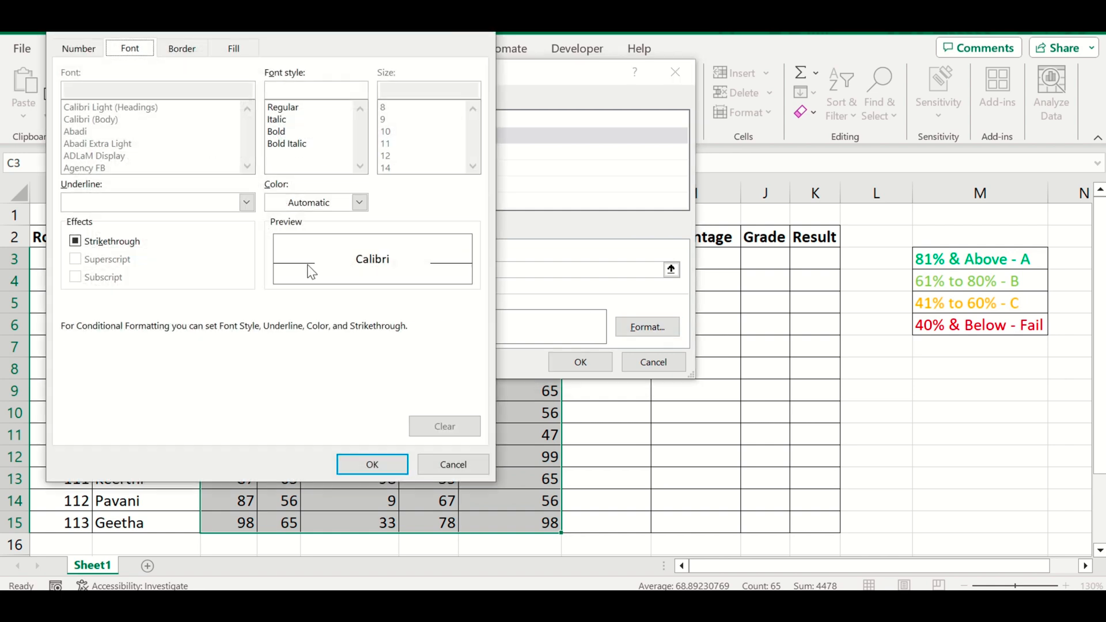
{"action": "left_click", "coordinate": [70, 52]}
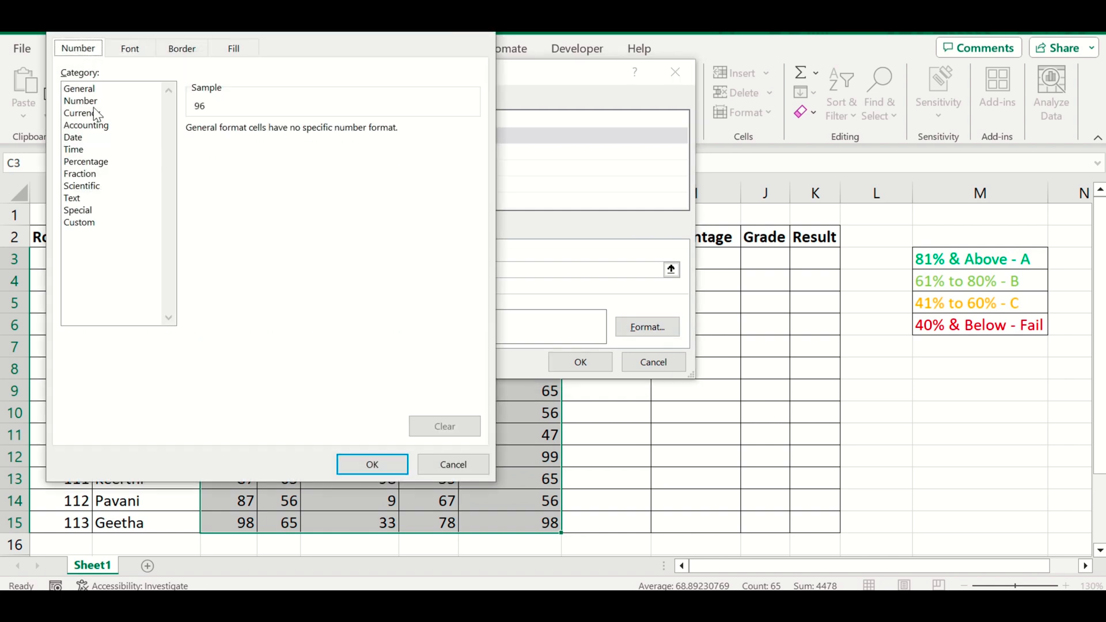
{"action": "left_click", "coordinate": [123, 52]}
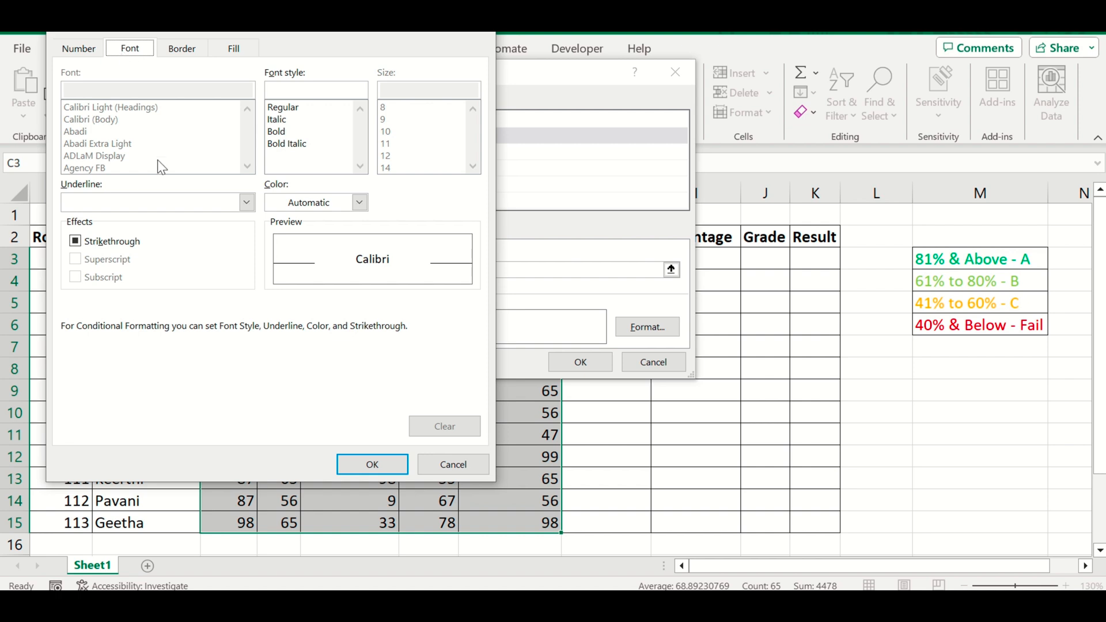
{"action": "left_click", "coordinate": [181, 51]}
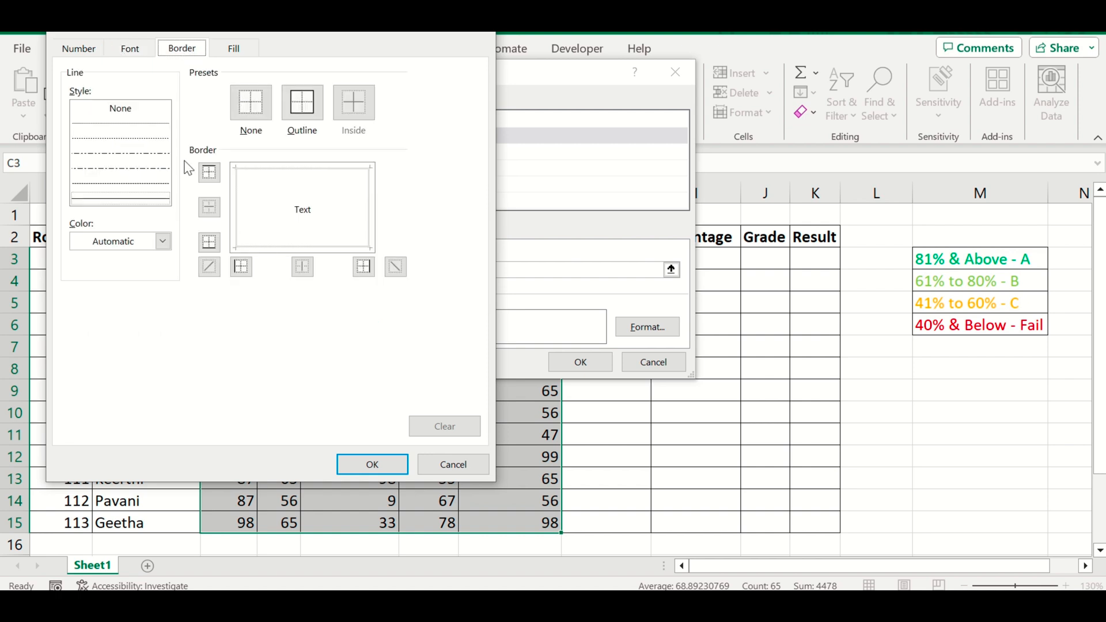
{"action": "left_click", "coordinate": [230, 55]}
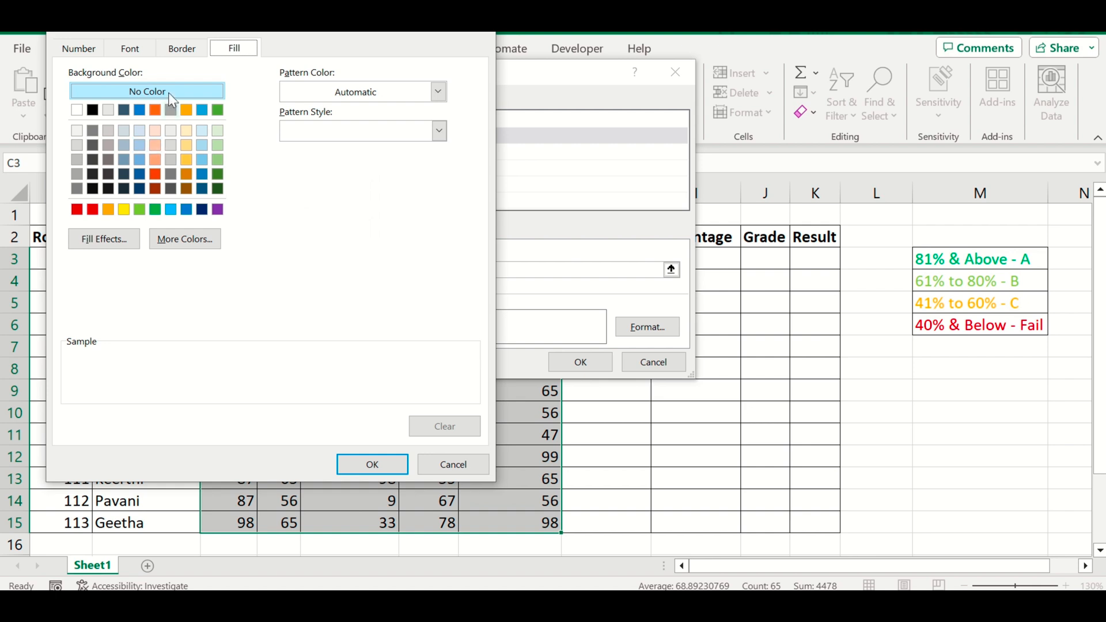
{"action": "left_click", "coordinate": [147, 54]}
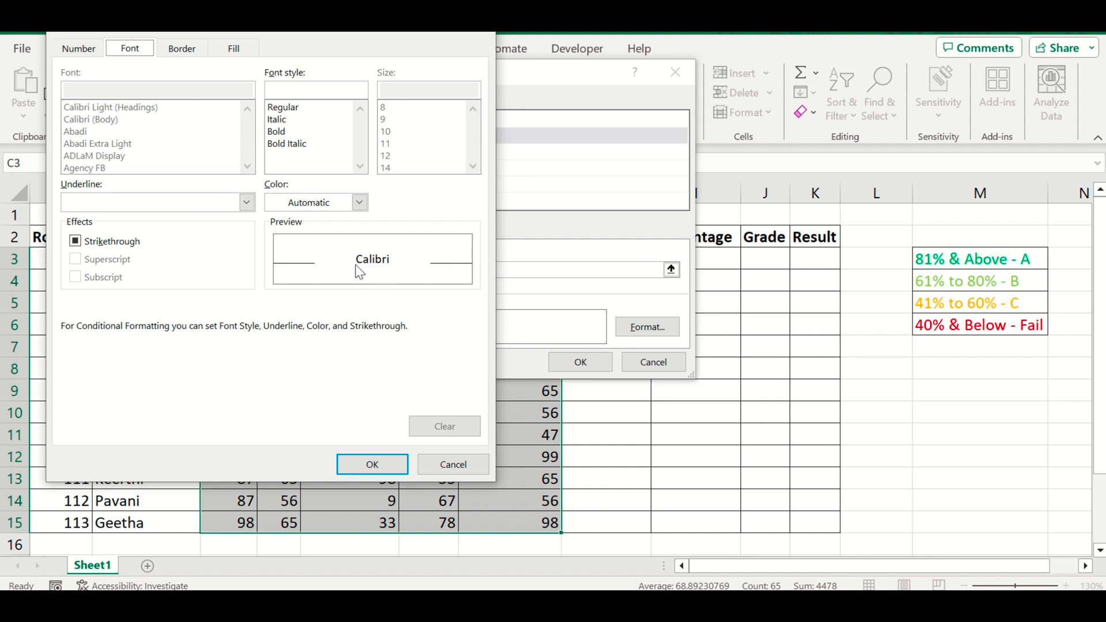
{"action": "left_click", "coordinate": [363, 198]}
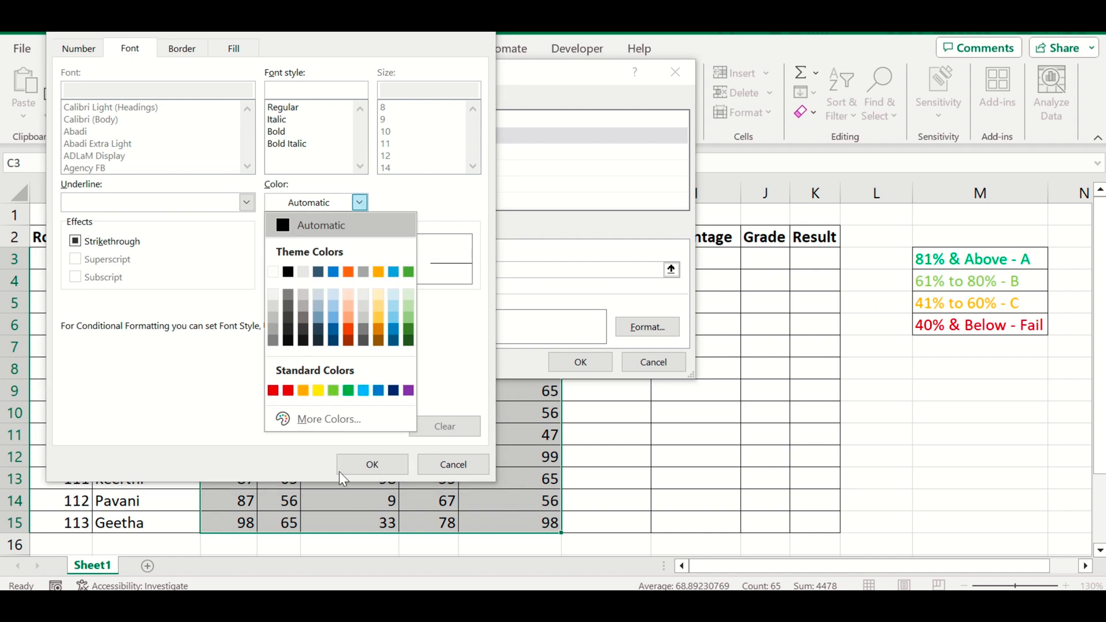
{"action": "left_click", "coordinate": [348, 391]}
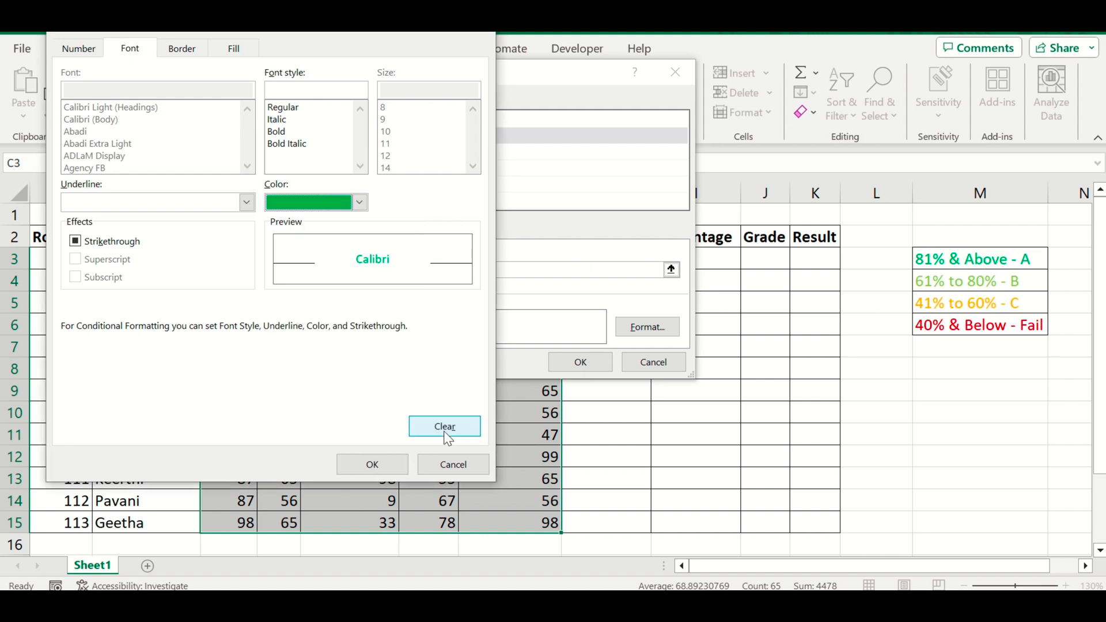
{"action": "left_click", "coordinate": [389, 466]}
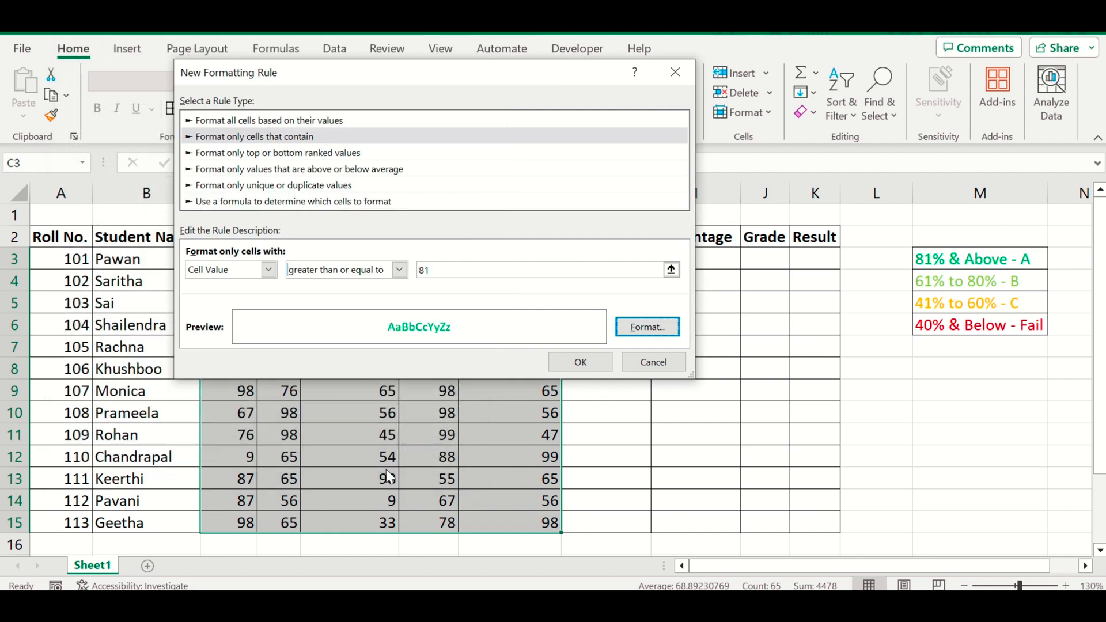
{"action": "left_click", "coordinate": [581, 362]}
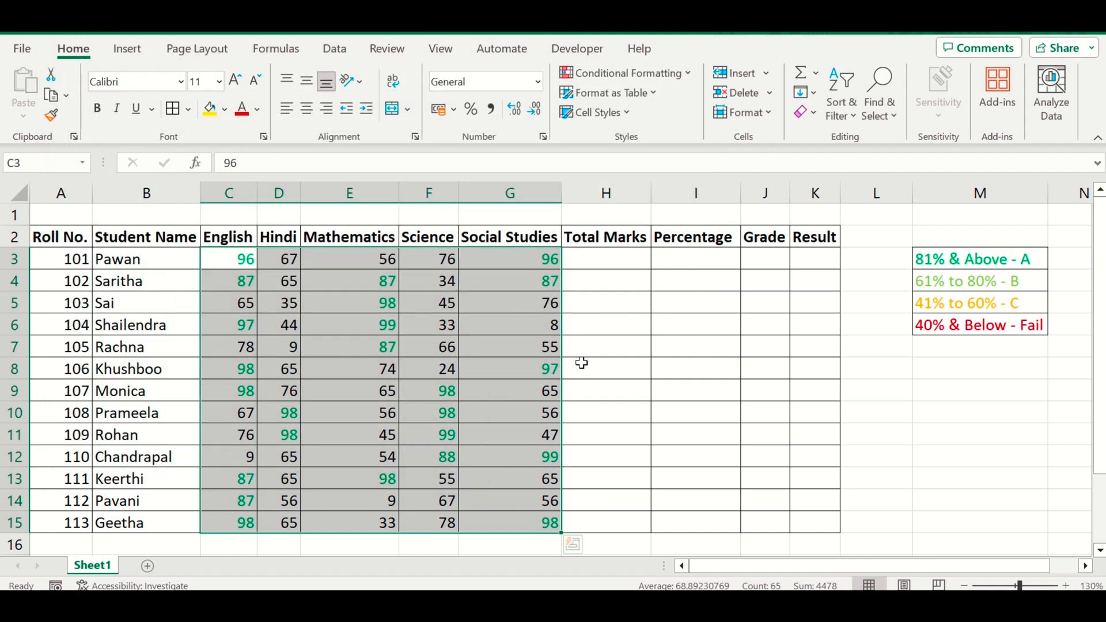
{"action": "left_click", "coordinate": [394, 322]}
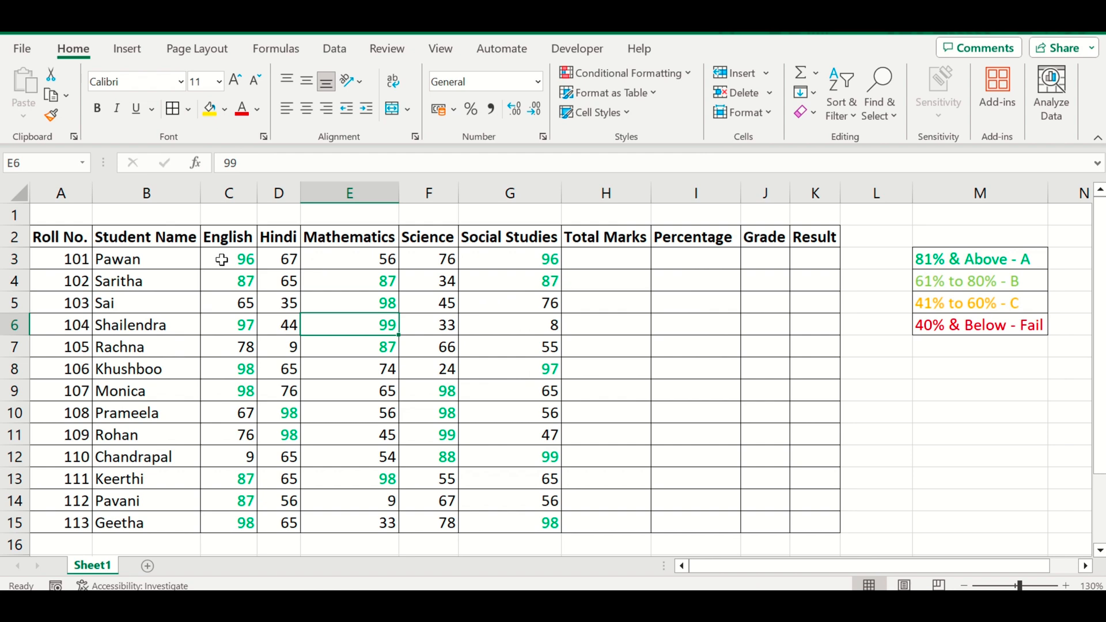
- Add a conditional formatting rule to the marks in C3:G15 that colors cell values between 60 and 81 in light green font
{"action": "left_click_drag", "start_coordinate": [221, 259], "coordinate": [500, 519]}
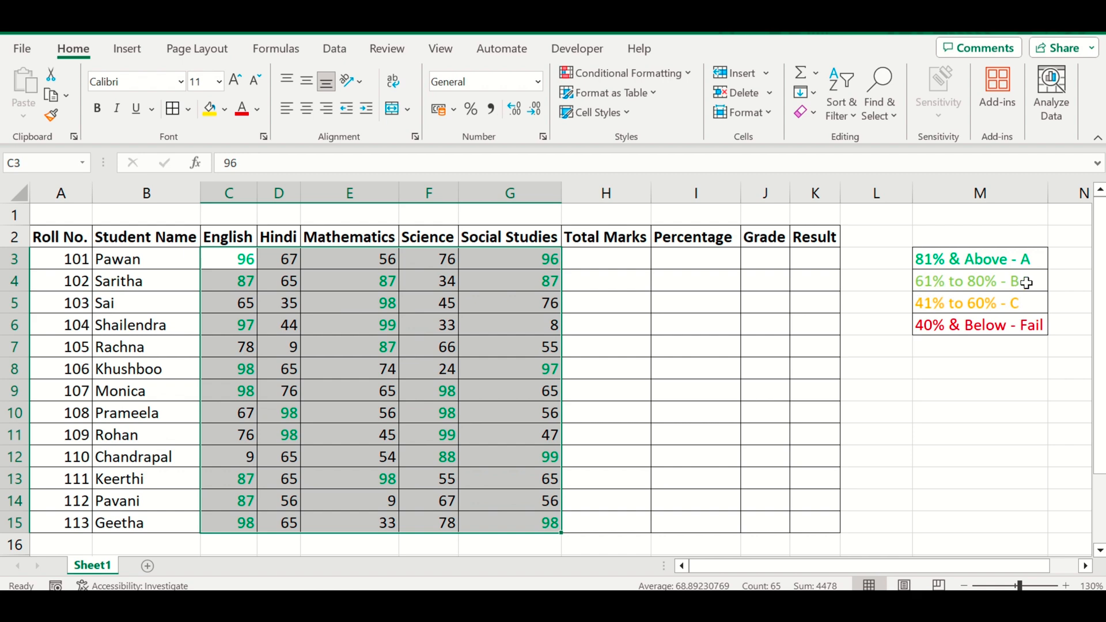
{"action": "left_click", "coordinate": [688, 72]}
{"action": "left_click", "coordinate": [616, 280]}
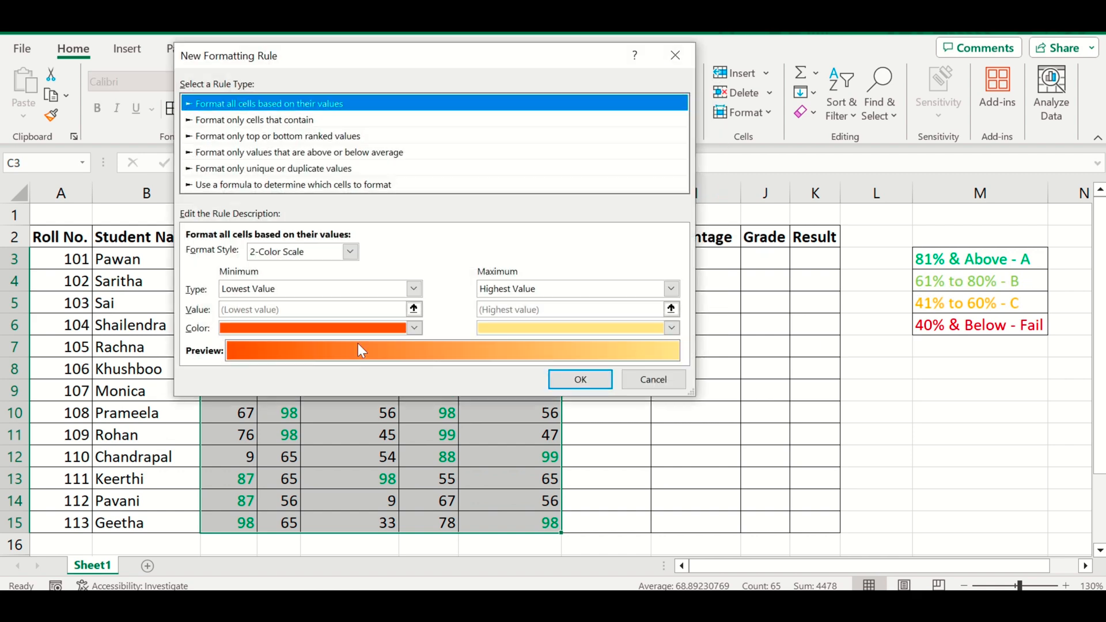
{"action": "left_click", "coordinate": [217, 121]}
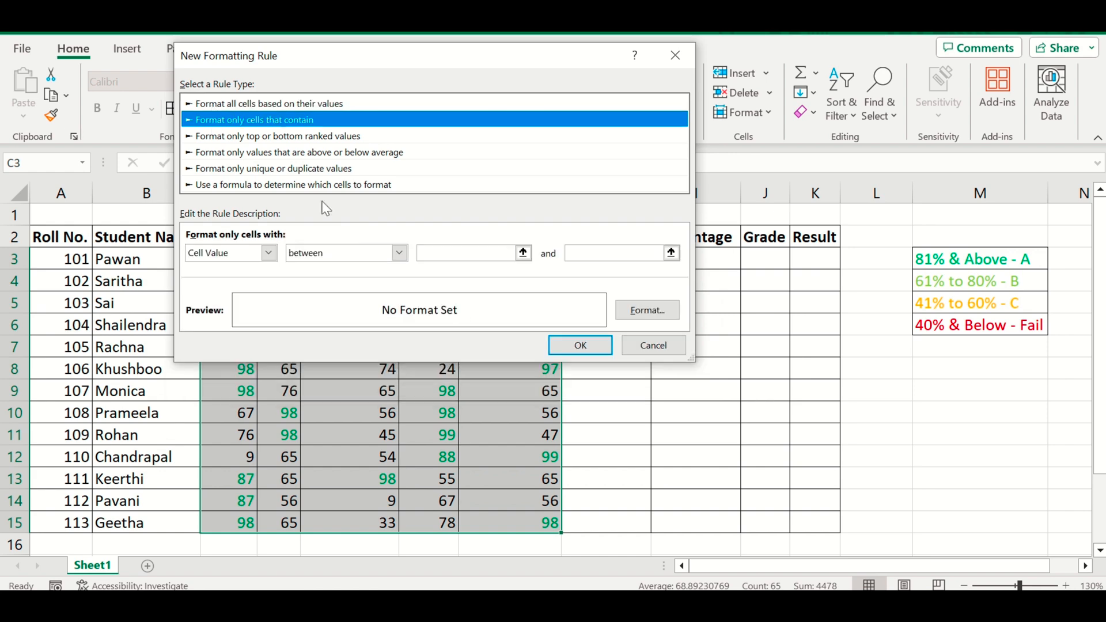
{"action": "left_click", "coordinate": [523, 254]}
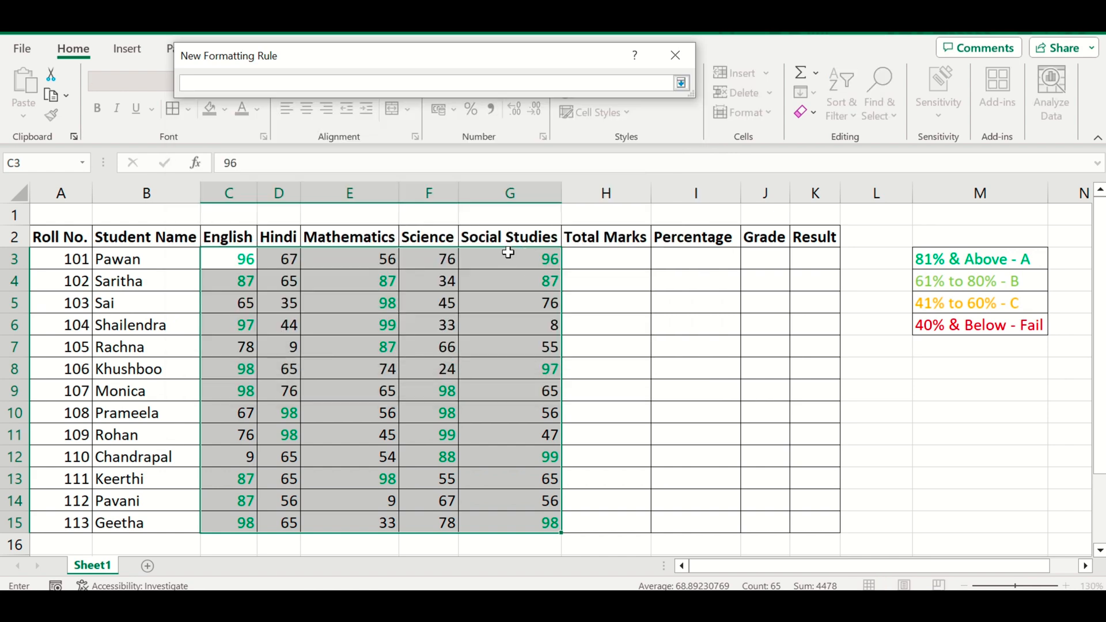
{"action": "left_click", "coordinate": [681, 84]}
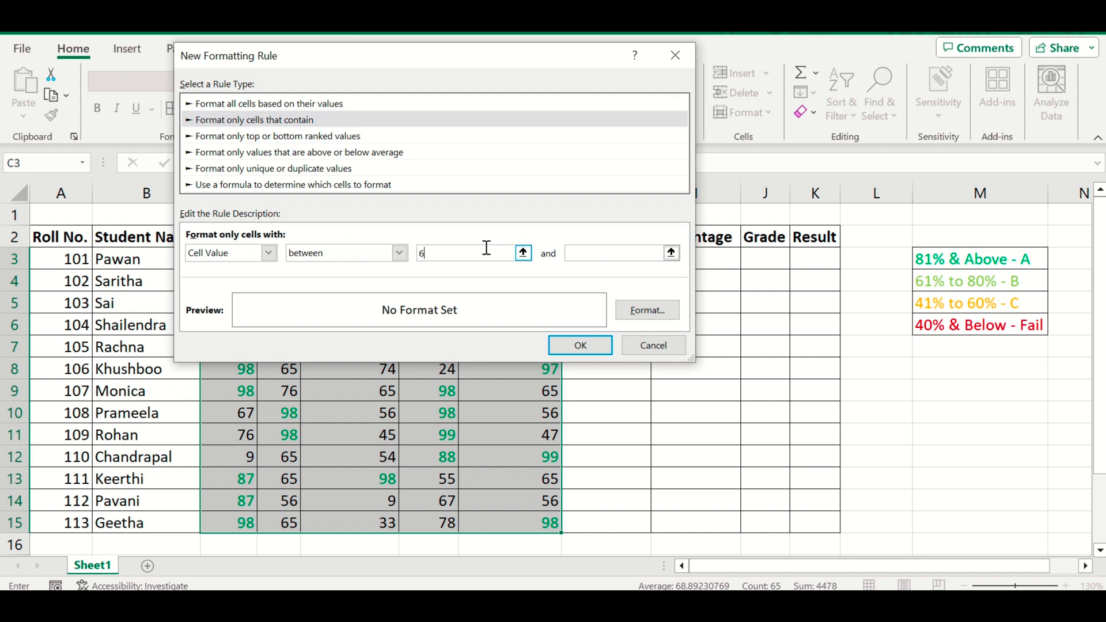
{"action": "type", "text": "60"}
{"action": "left_click", "coordinate": [584, 254]}
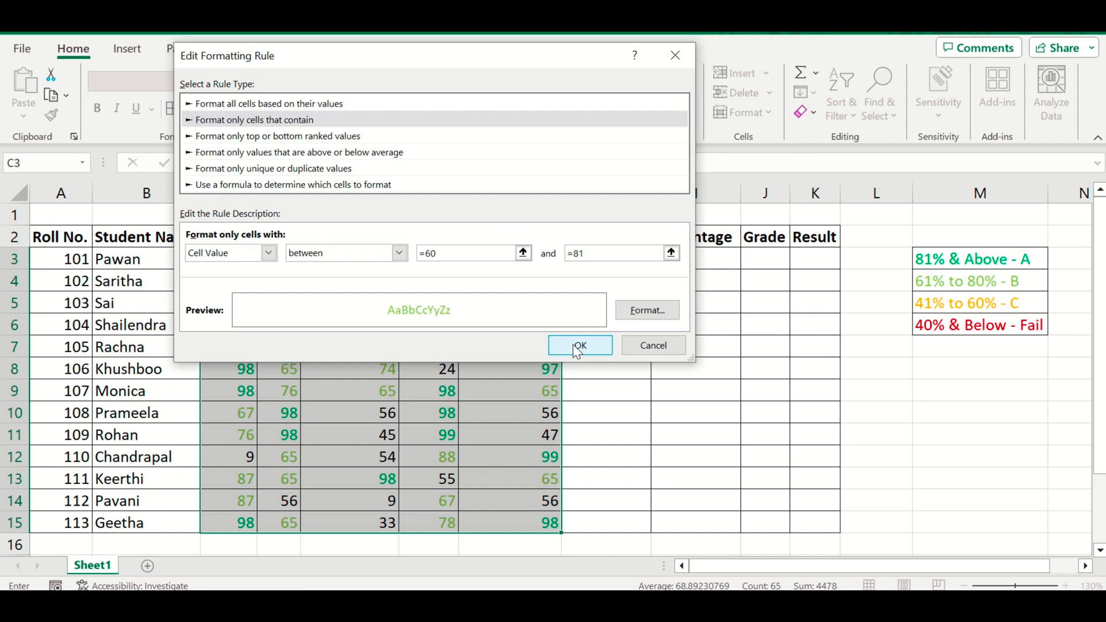
{"action": "left_click", "coordinate": [578, 346]}
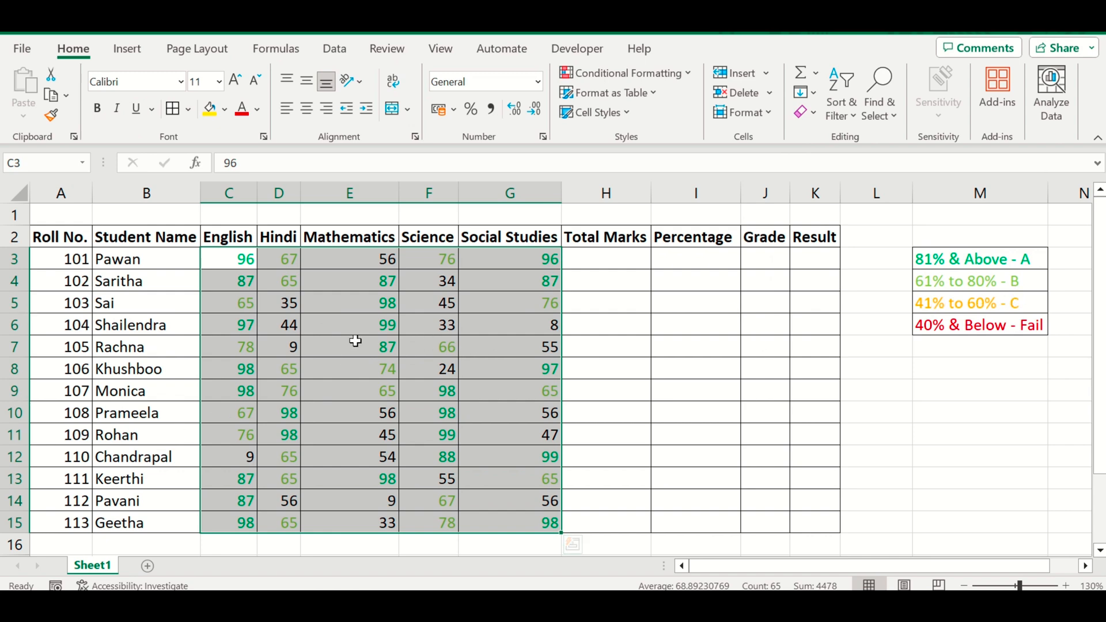
- Create another conditional formatting rule on the marks in C3:G15 for cell values between 40 and 61
{"action": "left_click", "coordinate": [689, 72]}
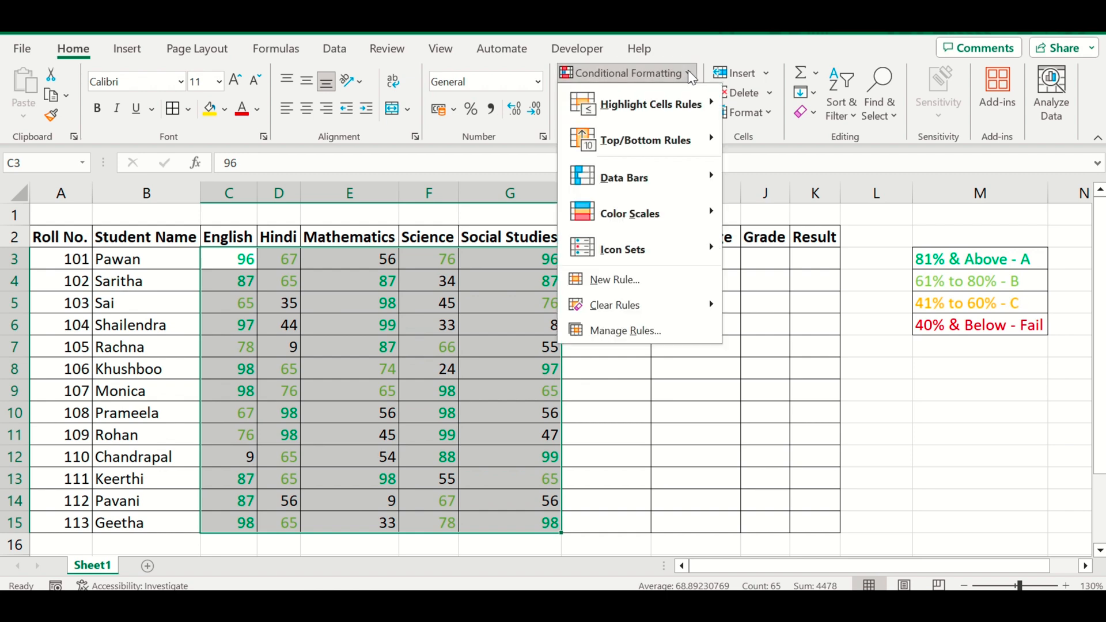
{"action": "left_click", "coordinate": [644, 280]}
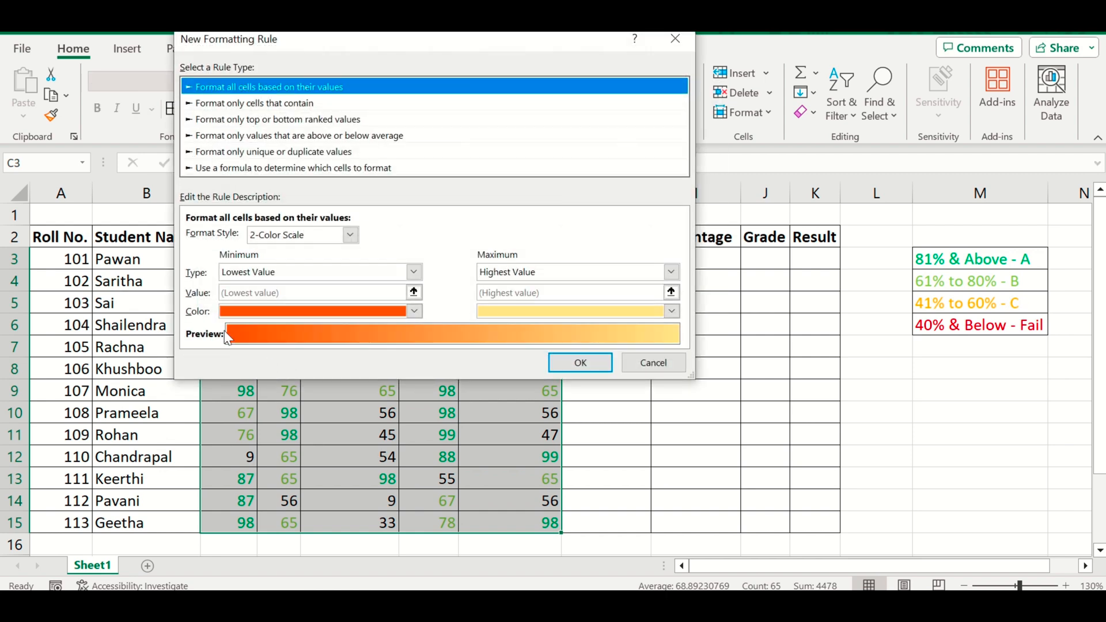
{"action": "left_click", "coordinate": [297, 103]}
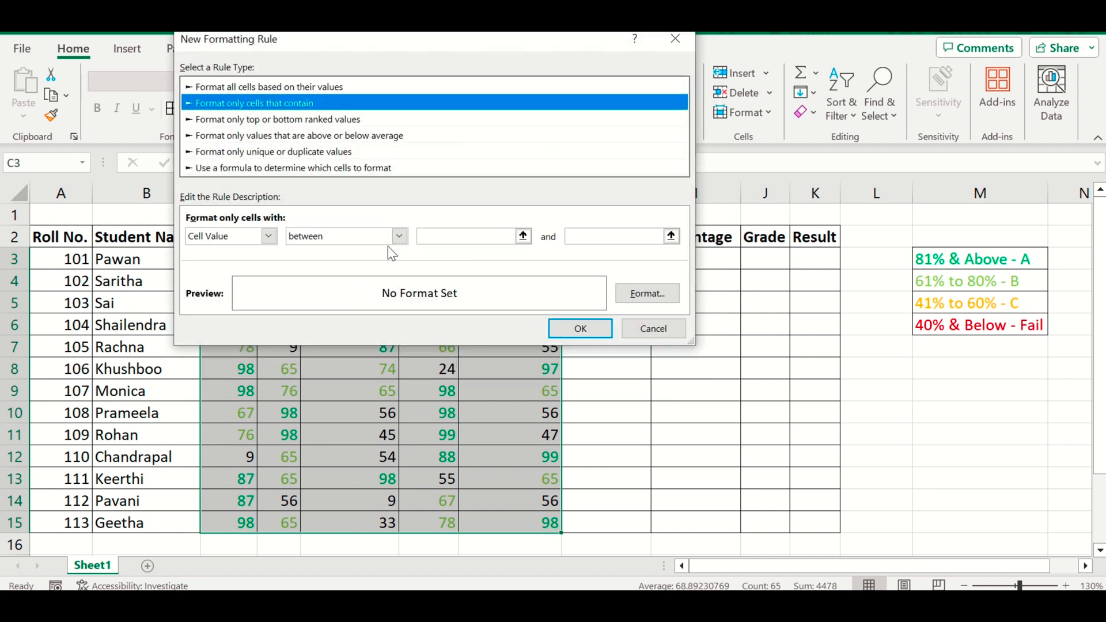
{"action": "left_click", "coordinate": [490, 236]}
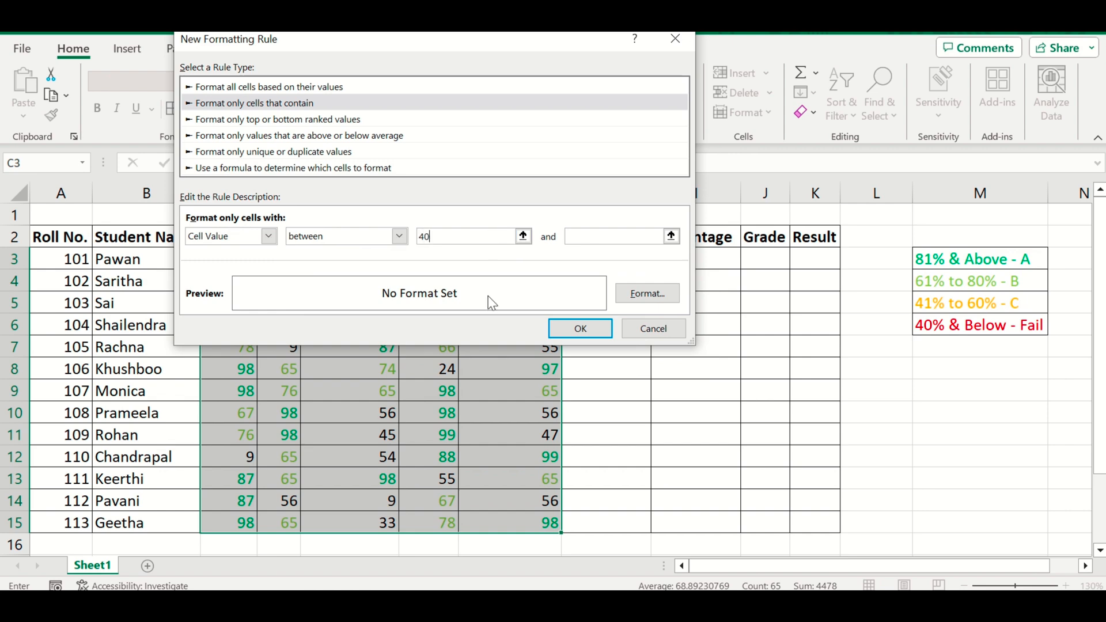
{"action": "left_click", "coordinate": [598, 239]}
{"action": "type", "text": "61"}
- Set the font color of the 40 to 61 rule to standard orange and apply it to the marks
{"action": "left_click", "coordinate": [647, 293]}
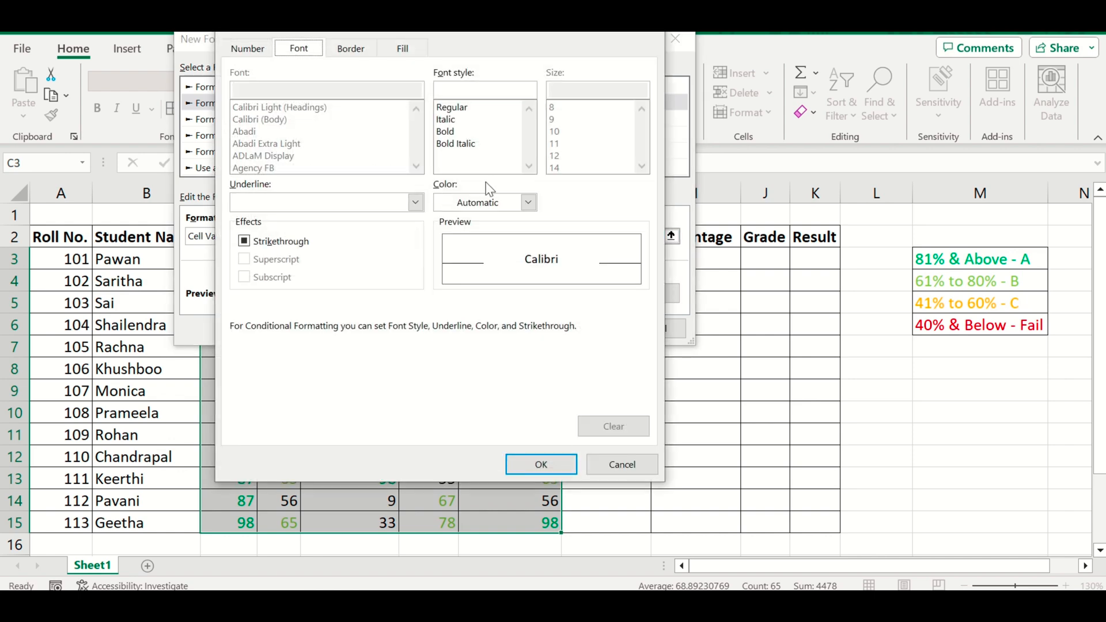
{"action": "left_click", "coordinate": [527, 208]}
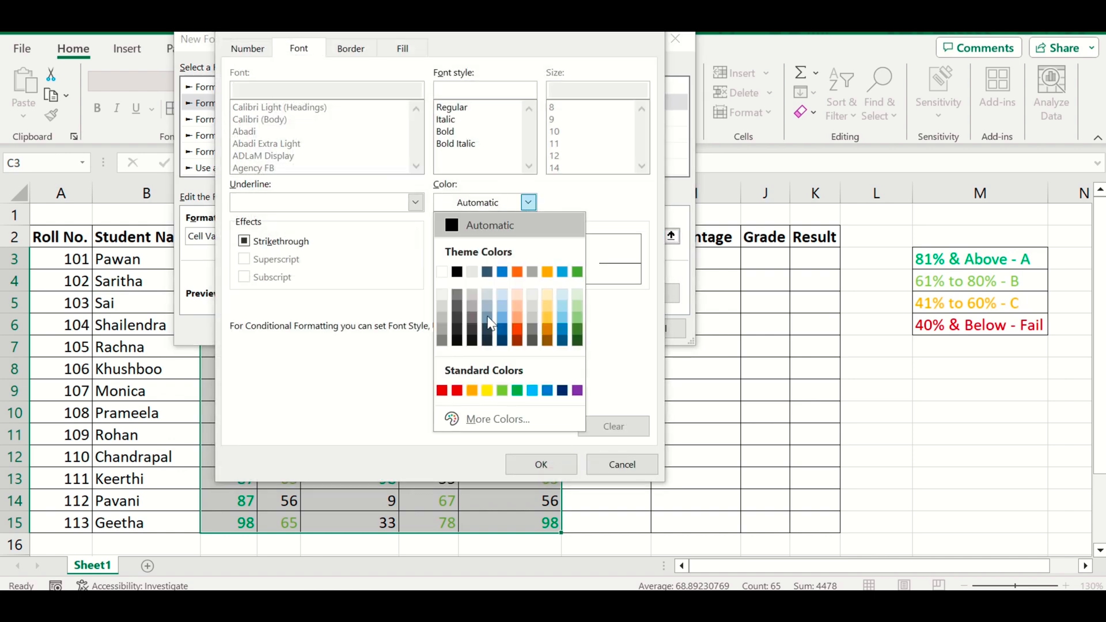
{"action": "left_click", "coordinate": [470, 392]}
{"action": "left_click", "coordinate": [549, 465]}
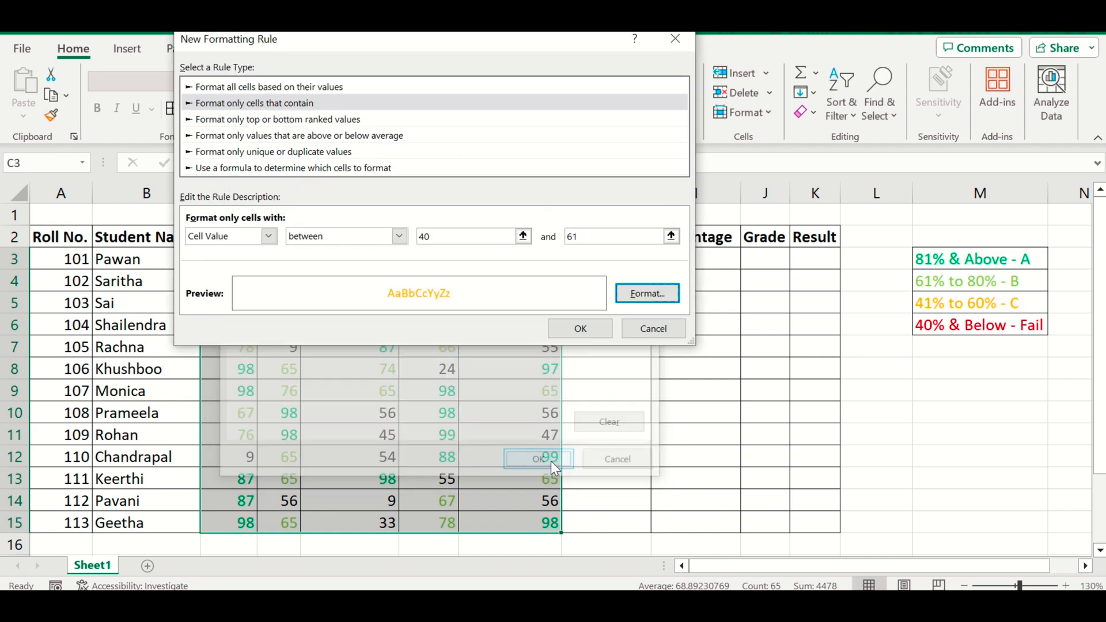
{"action": "left_click", "coordinate": [595, 328]}
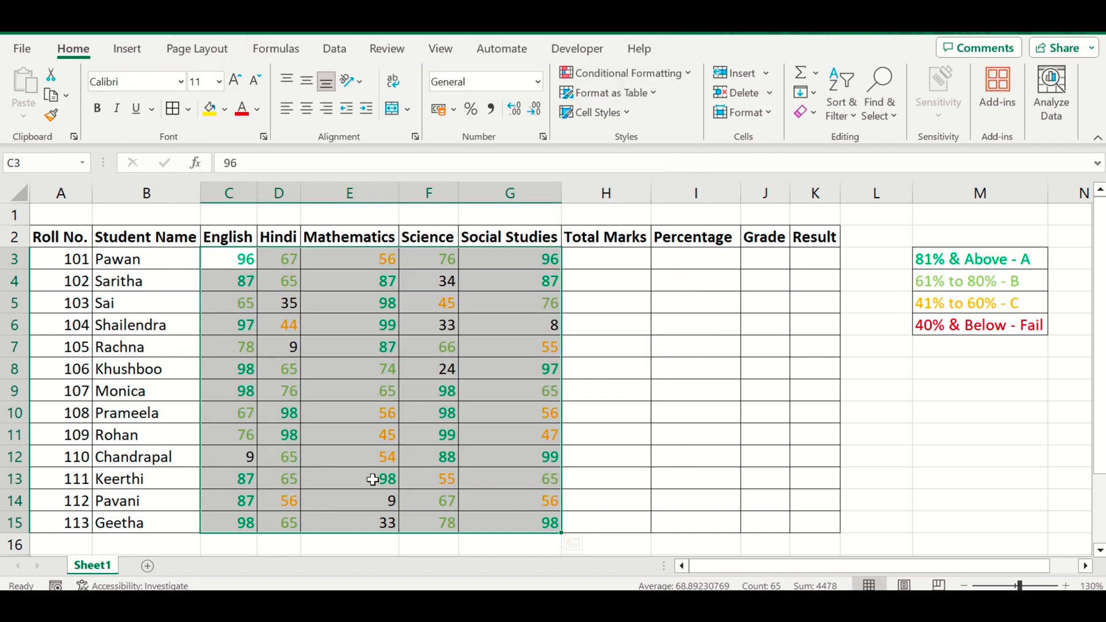
{"action": "left_click", "coordinate": [765, 326]}
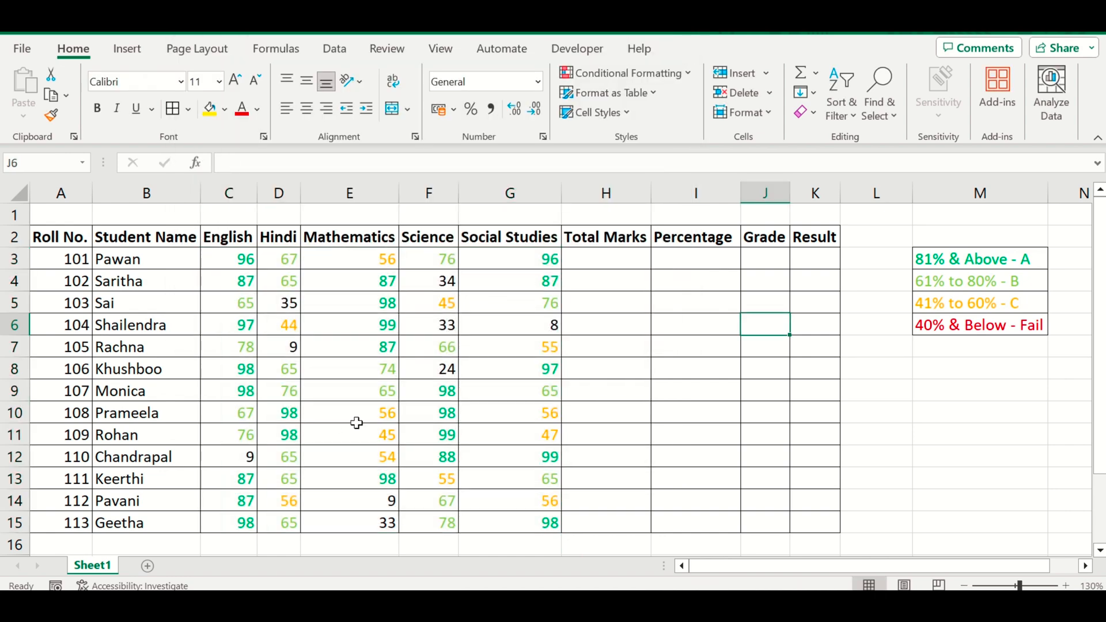
- Create a conditional formatting rule on the marks in C3:G15 for cell values less than or equal to 40
{"action": "left_click_drag", "start_coordinate": [225, 256], "coordinate": [506, 528]}
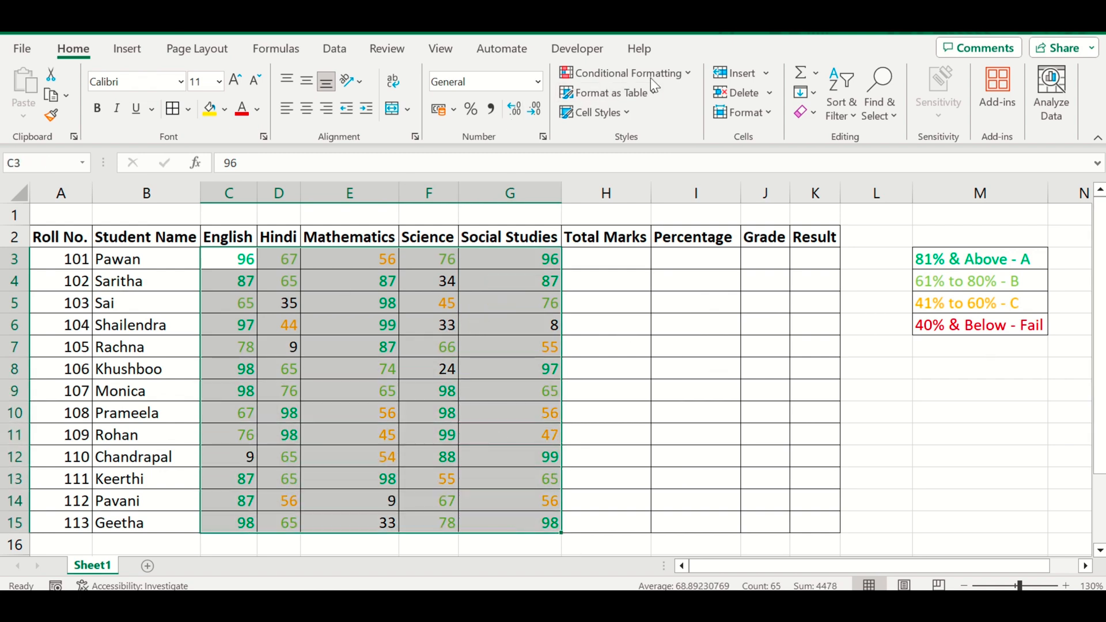
{"action": "left_click", "coordinate": [683, 72]}
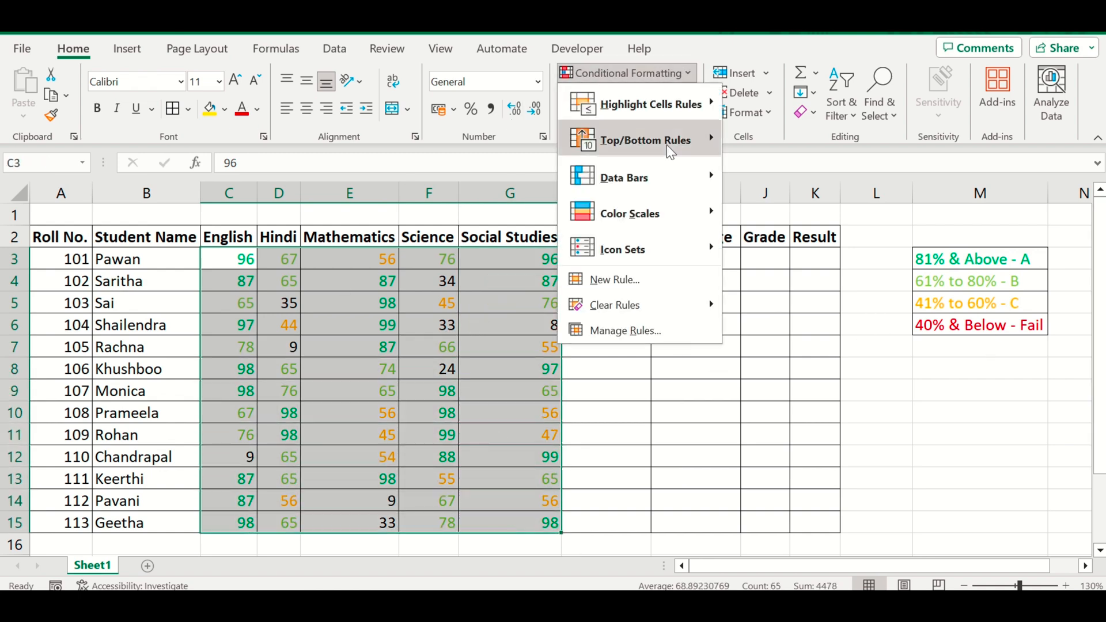
{"action": "left_click", "coordinate": [640, 279]}
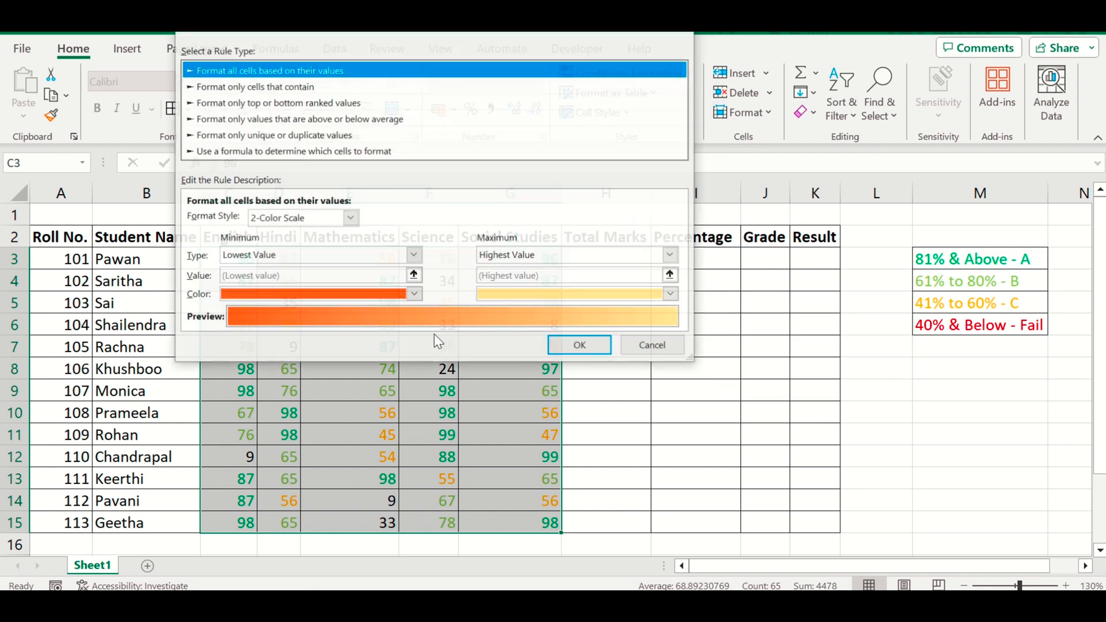
{"action": "left_click", "coordinate": [268, 87]}
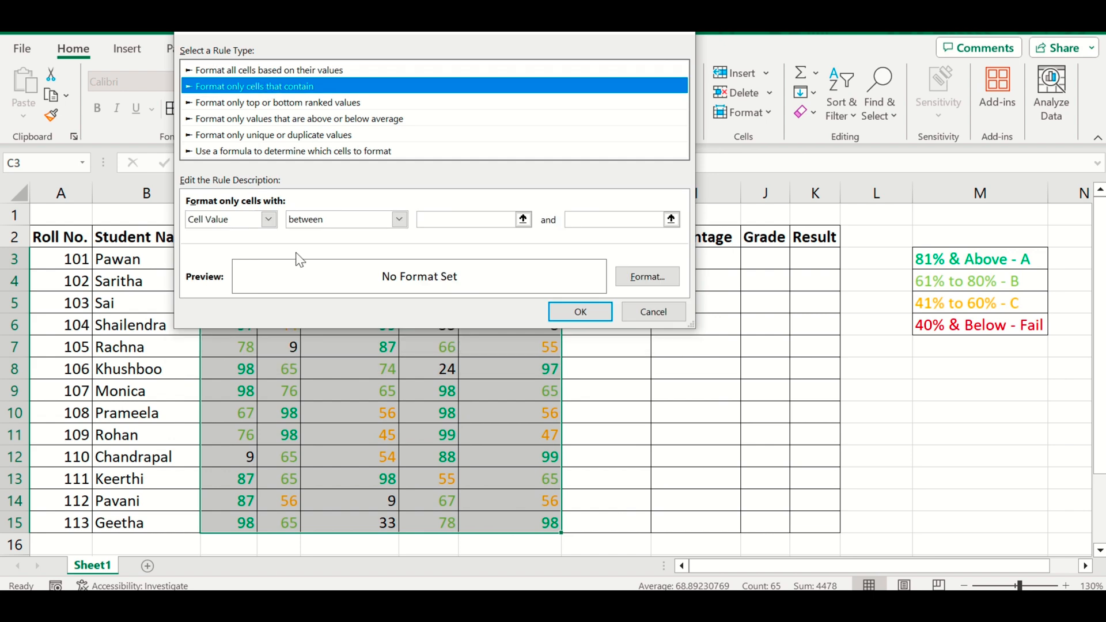
{"action": "left_click", "coordinate": [485, 221]}
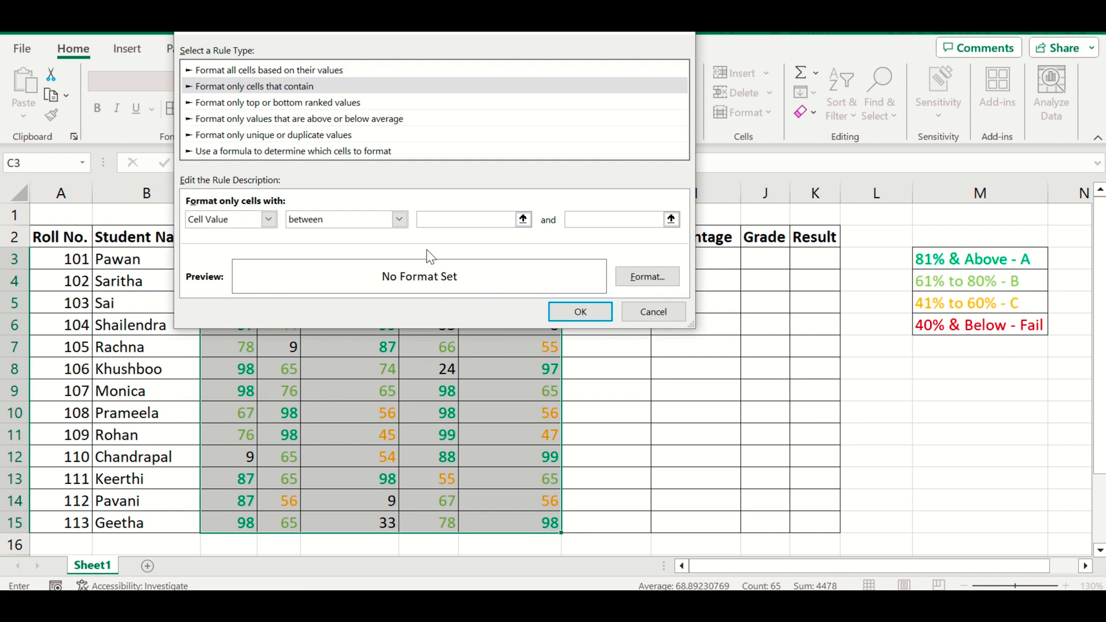
{"action": "left_click", "coordinate": [399, 220]}
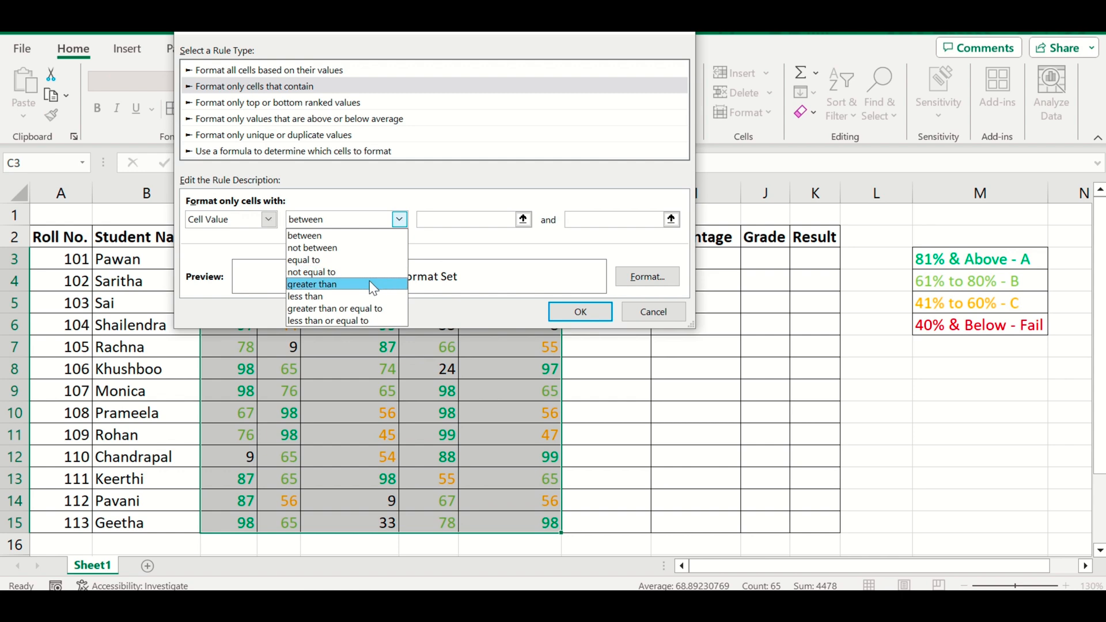
{"action": "left_click", "coordinate": [357, 320]}
{"action": "left_click", "coordinate": [533, 220]}
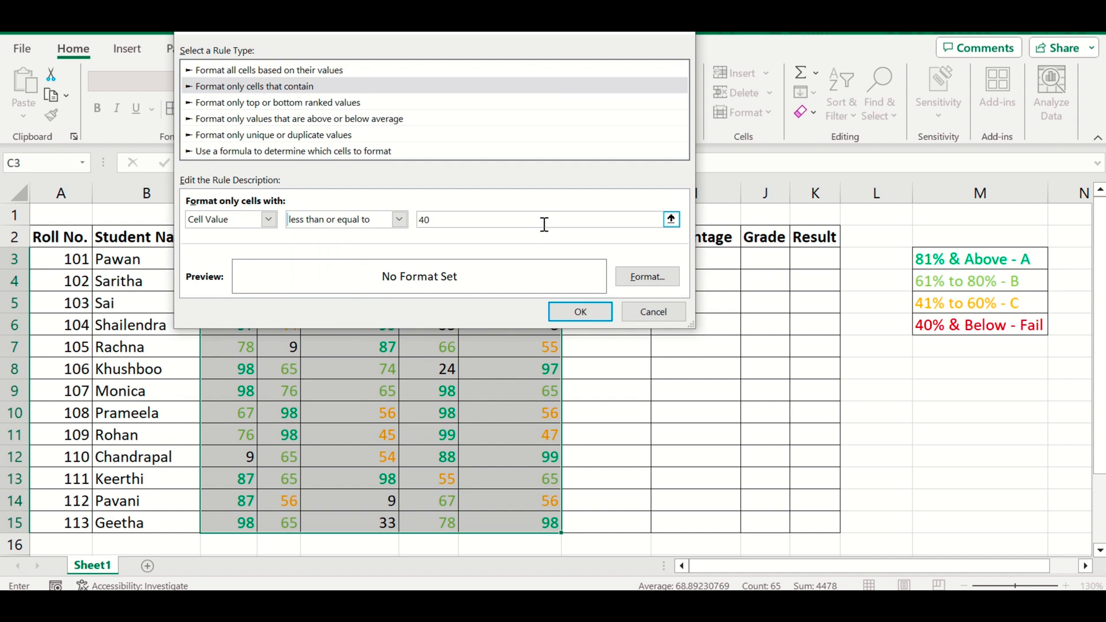
- Set the font color of the less than or equal to 40 rule to standard red and apply it to the marks
{"action": "left_click", "coordinate": [657, 277]}
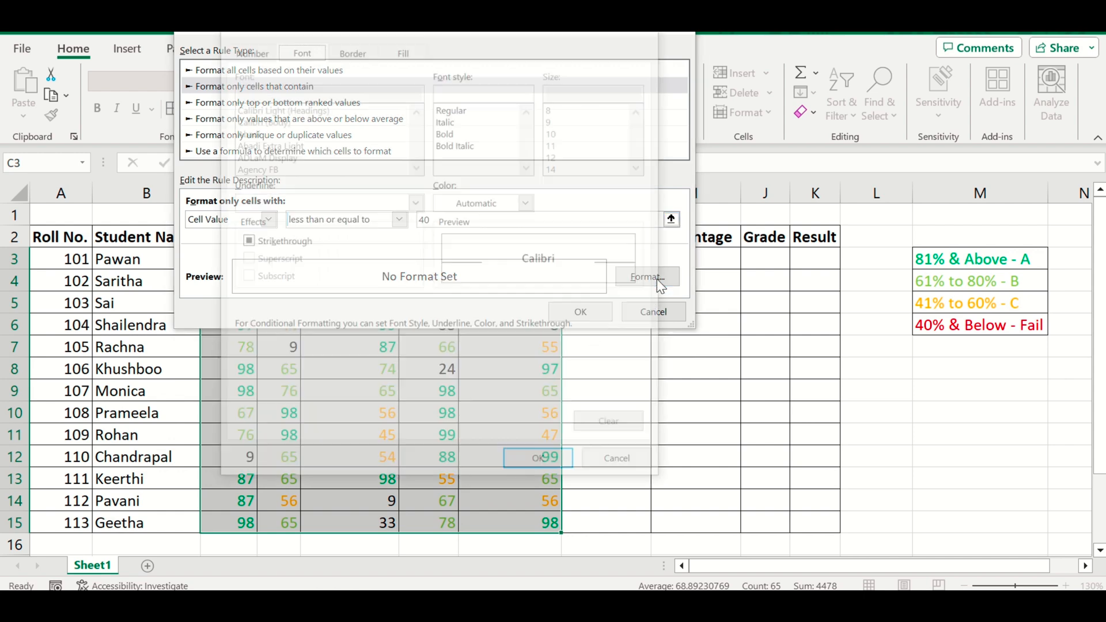
{"action": "left_click", "coordinate": [506, 202]}
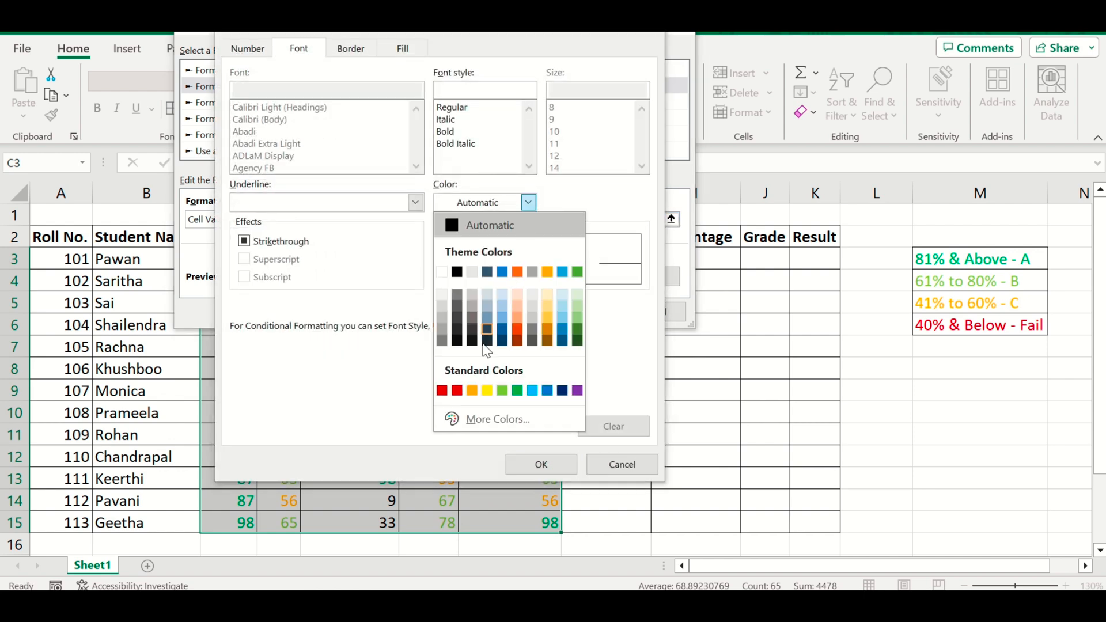
{"action": "left_click", "coordinate": [462, 393]}
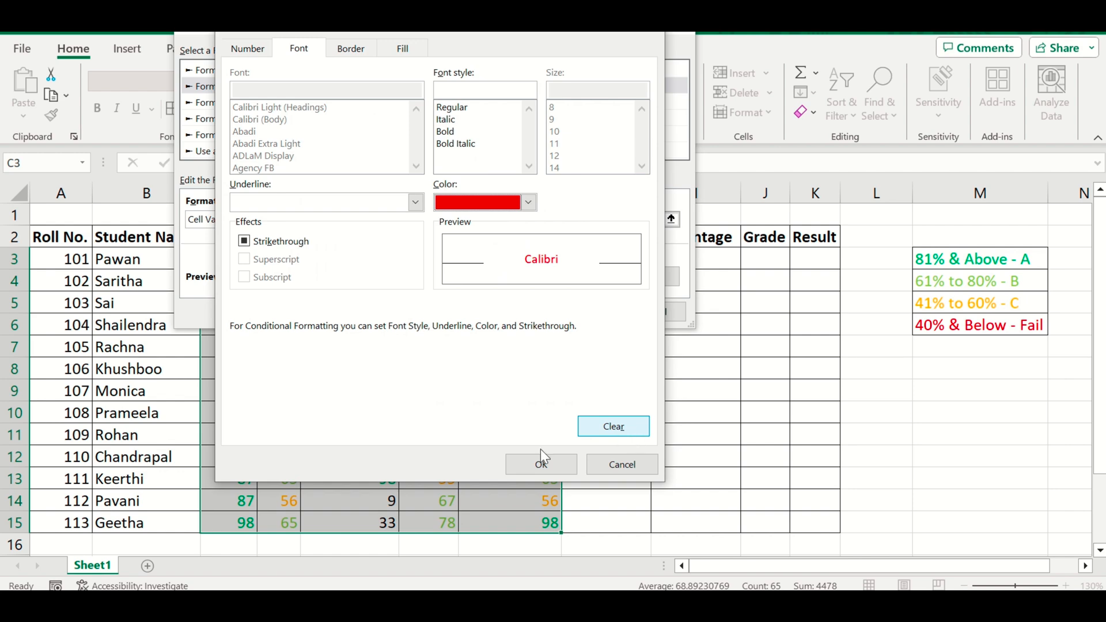
{"action": "left_click", "coordinate": [538, 464]}
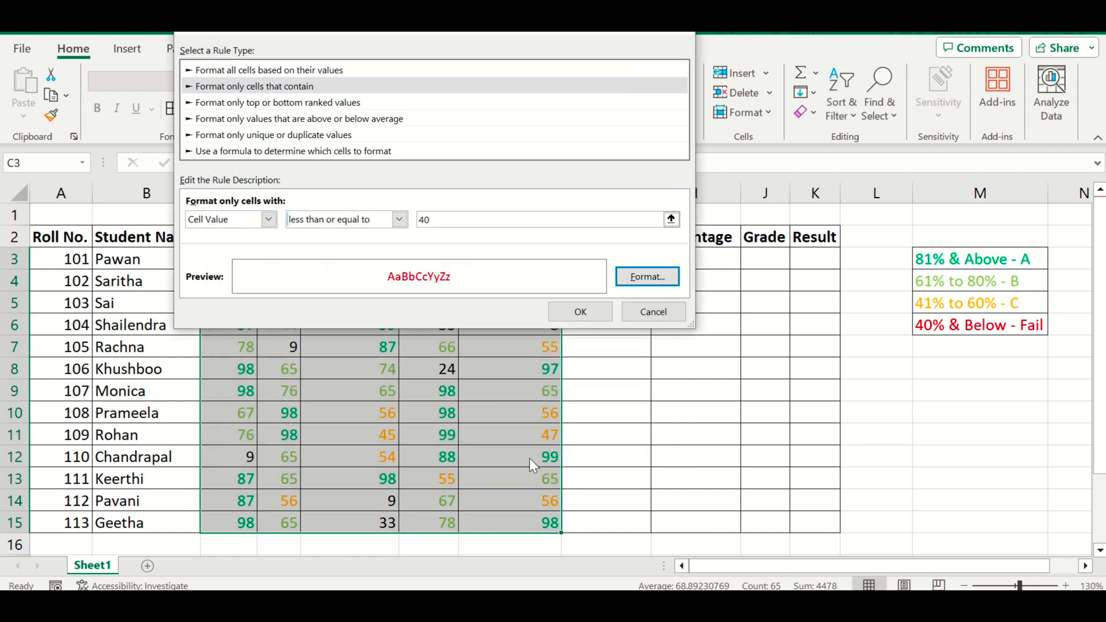
{"action": "left_click", "coordinate": [582, 312]}
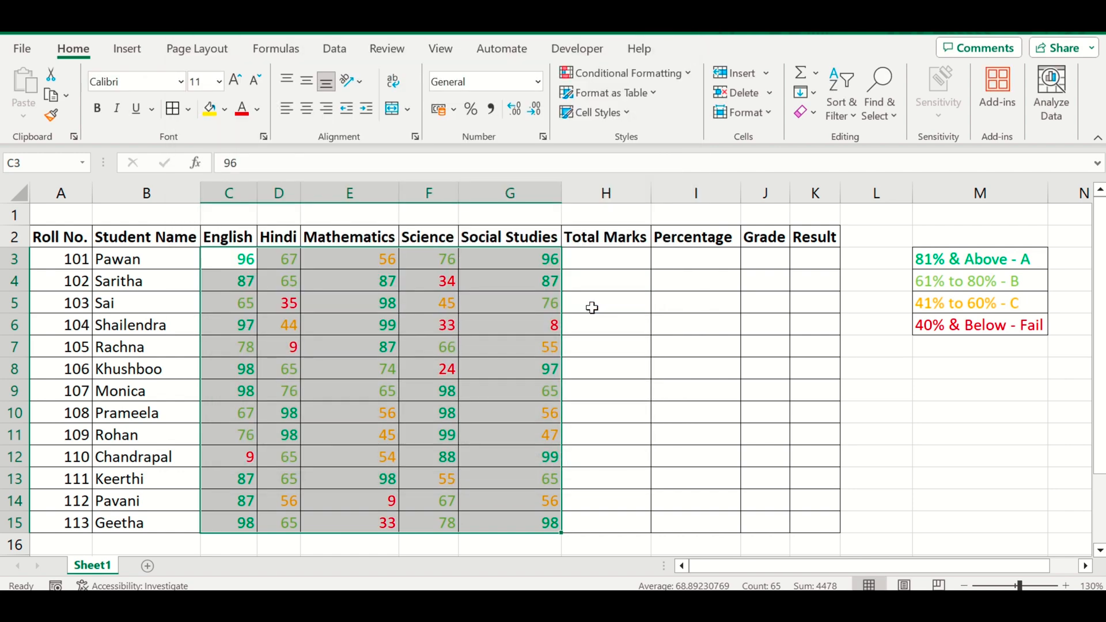
- Examine the color-coded marks in C3:G15 and the student rows against the grade bands listed in column M
{"action": "left_click", "coordinate": [285, 300]}
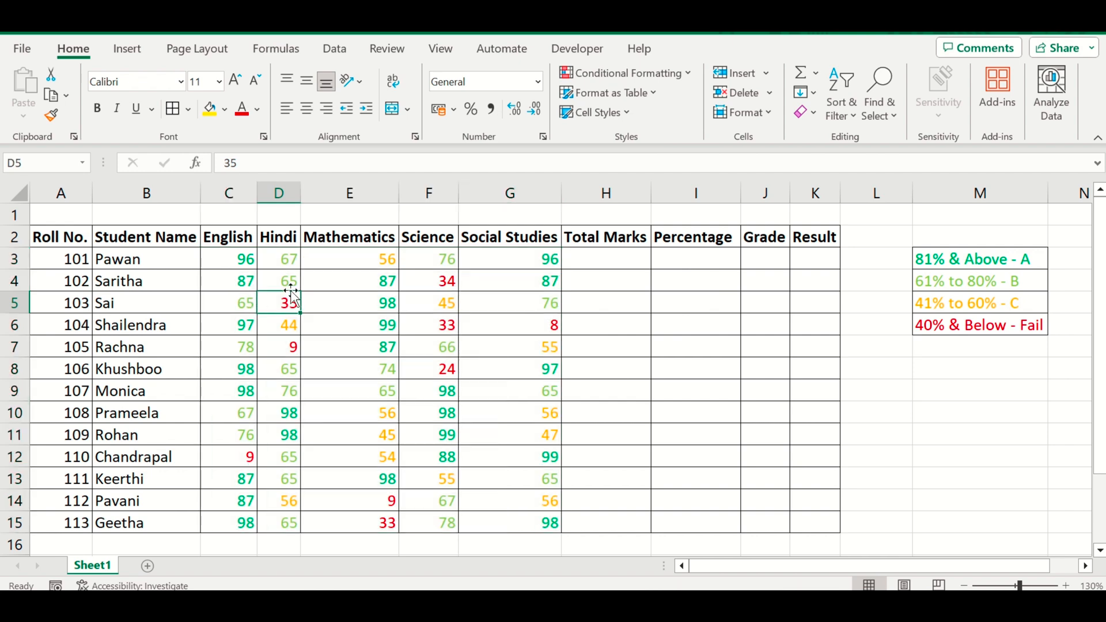
{"action": "left_click", "coordinate": [372, 276]}
{"action": "left_click_drag", "start_coordinate": [446, 282], "coordinate": [432, 264]}
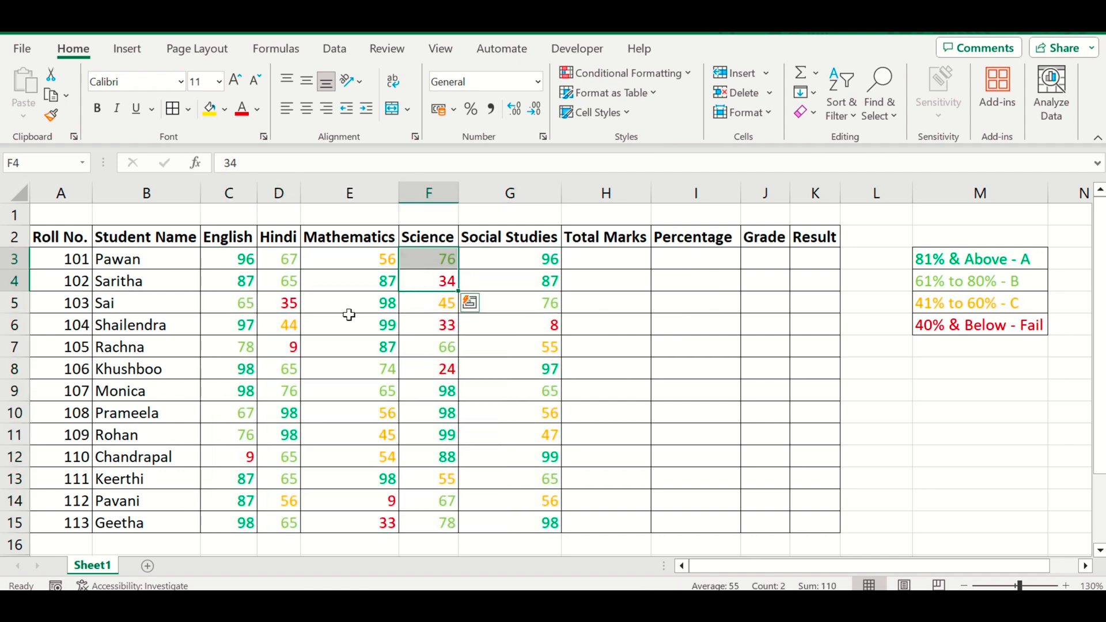
{"action": "left_click", "coordinate": [284, 302]}
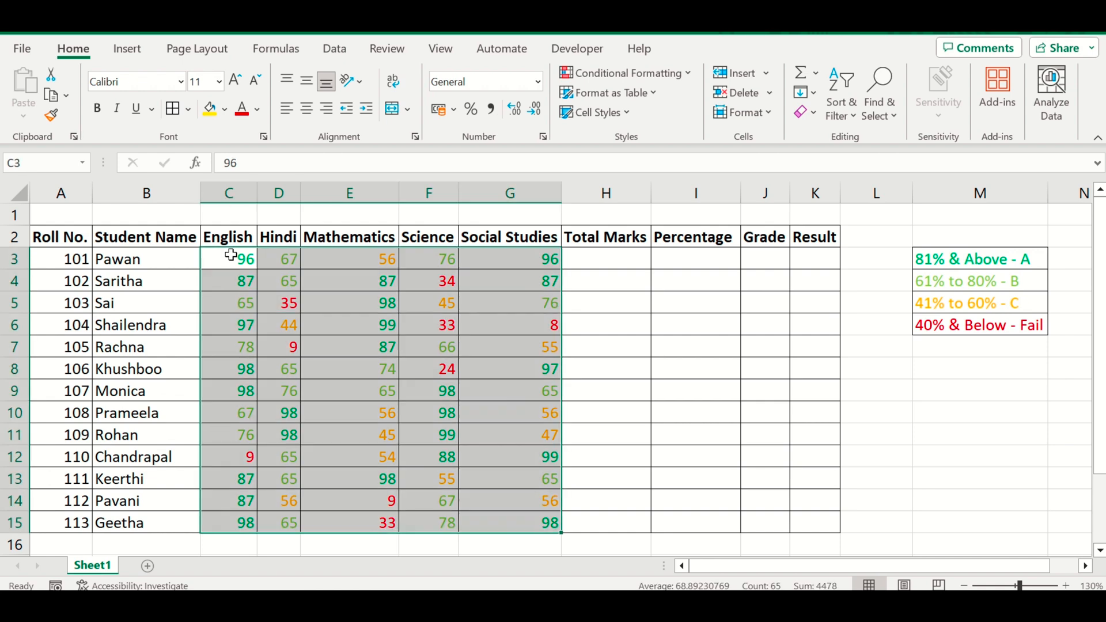
{"action": "left_click", "coordinate": [231, 254]}
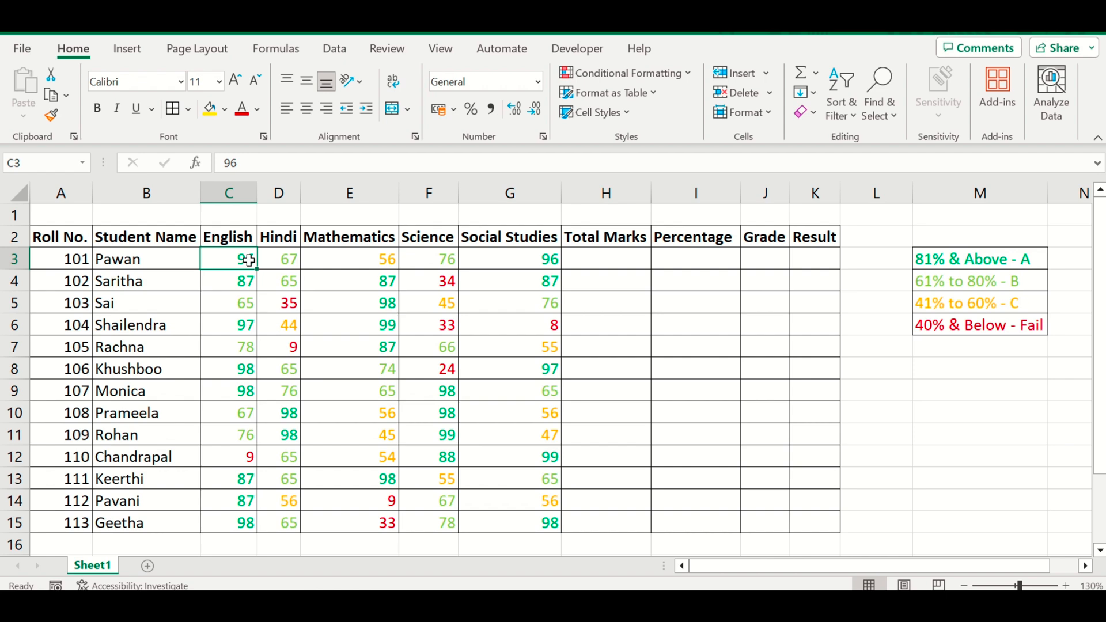
{"action": "left_click", "coordinate": [628, 259]}
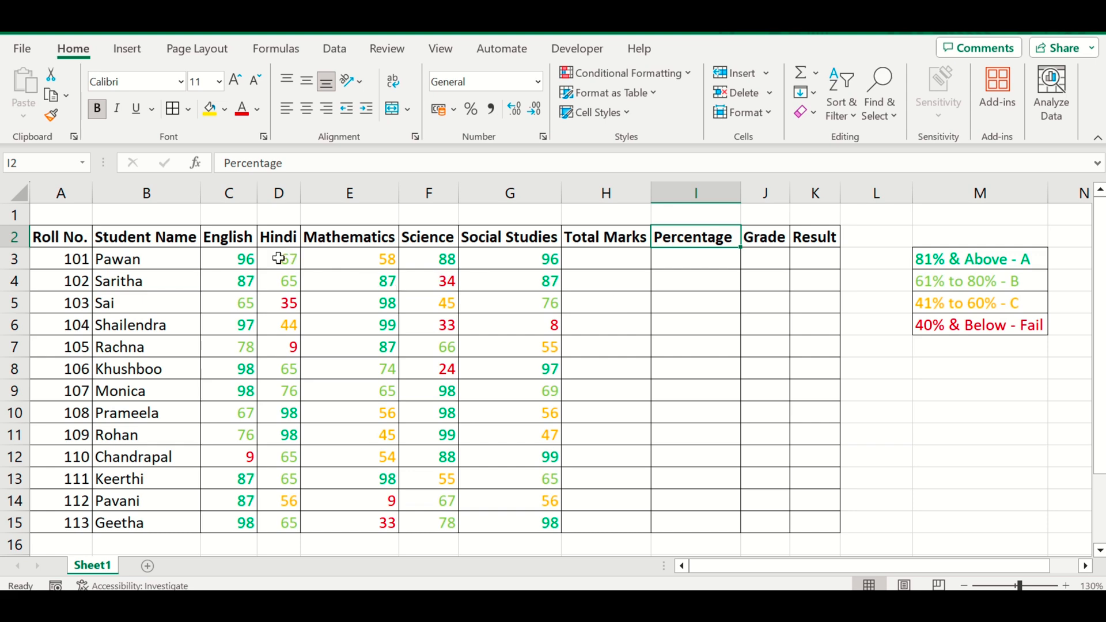
{"action": "left_click", "coordinate": [236, 254]}
{"action": "left_click_drag", "start_coordinate": [236, 254], "coordinate": [503, 528]}
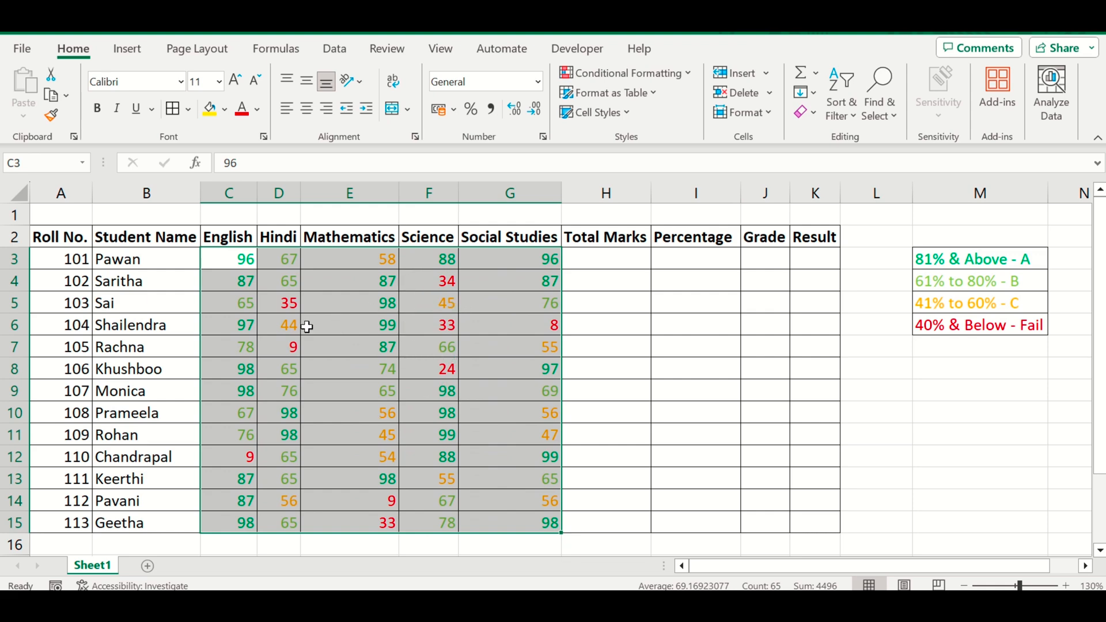
{"action": "left_click", "coordinate": [144, 347]}
{"action": "left_click", "coordinate": [152, 327]}
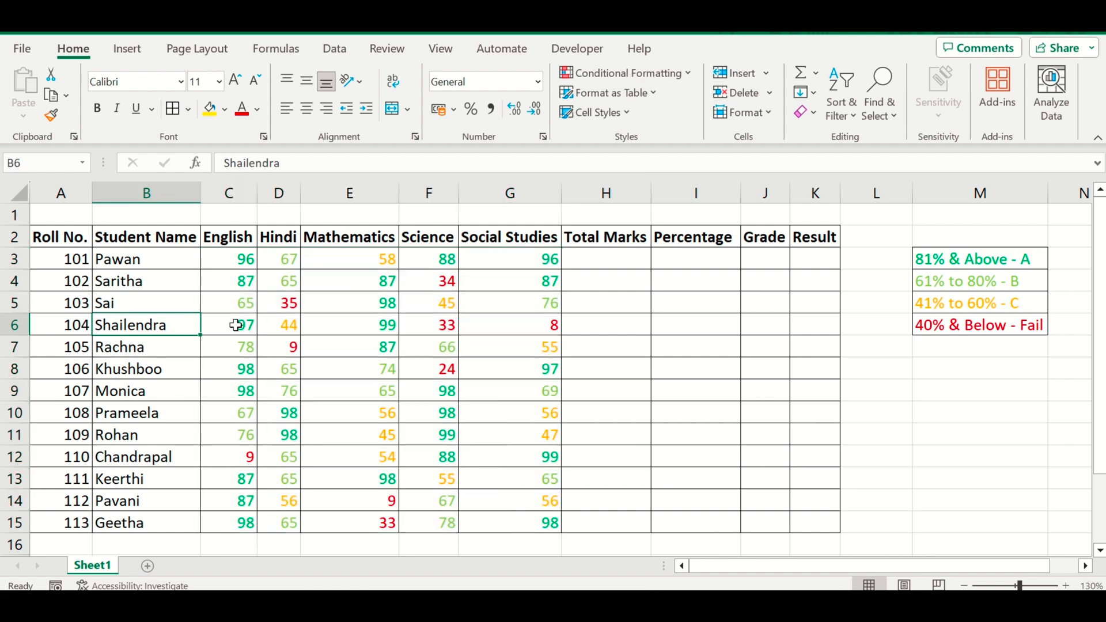
- Examine the color-coded subject marks of the students in rows 6, 7 and 9
{"action": "left_click_drag", "start_coordinate": [233, 324], "coordinate": [525, 338]}
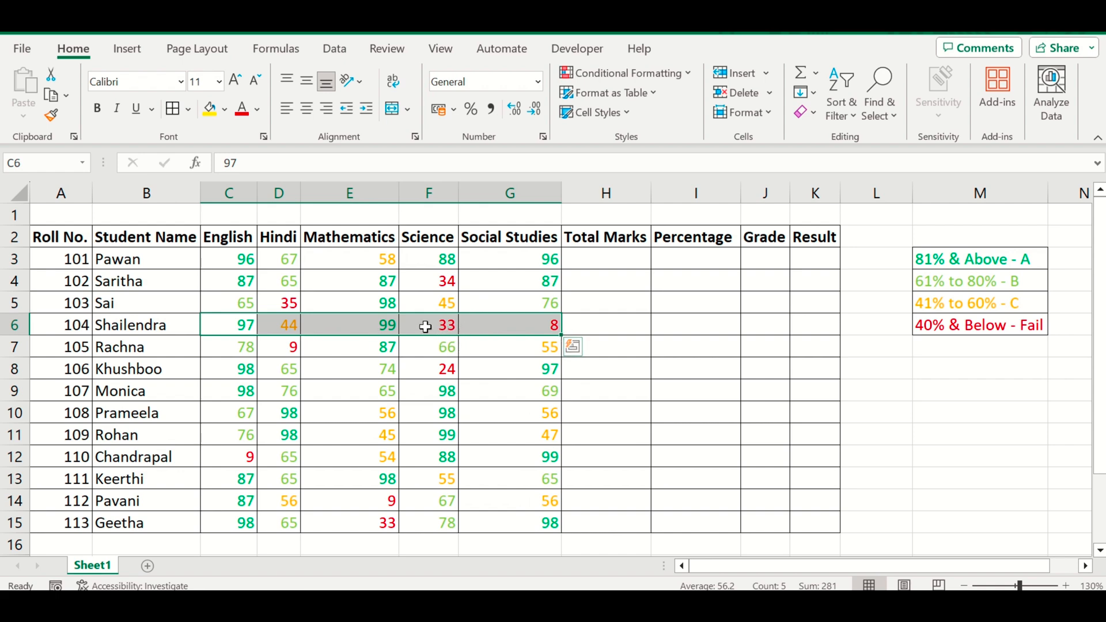
{"action": "left_click", "coordinate": [137, 348]}
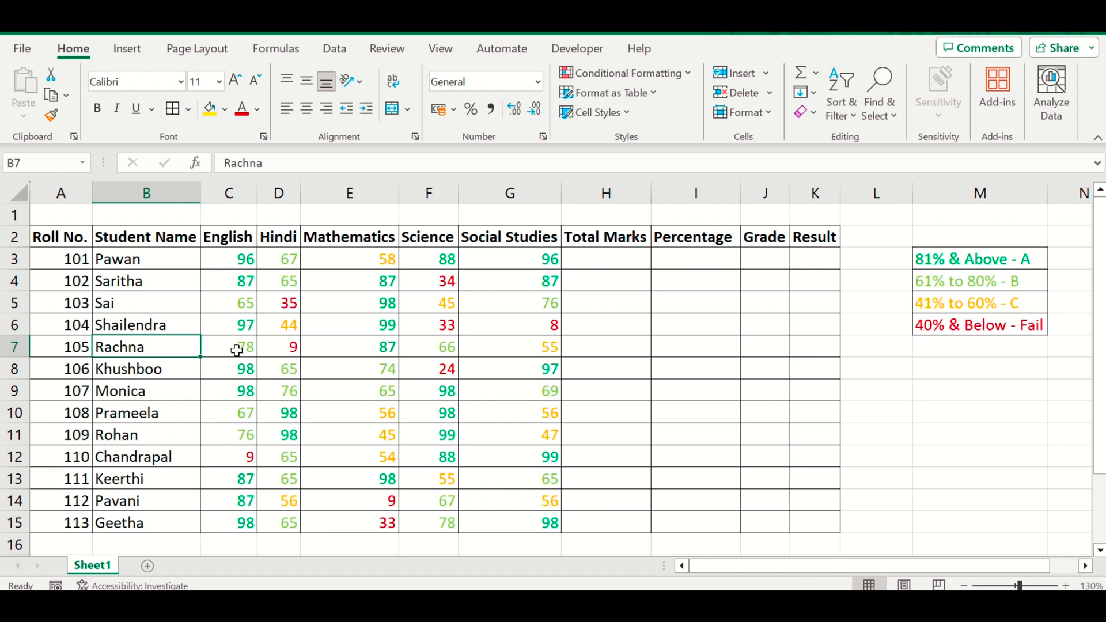
{"action": "left_click_drag", "start_coordinate": [237, 351], "coordinate": [511, 349]}
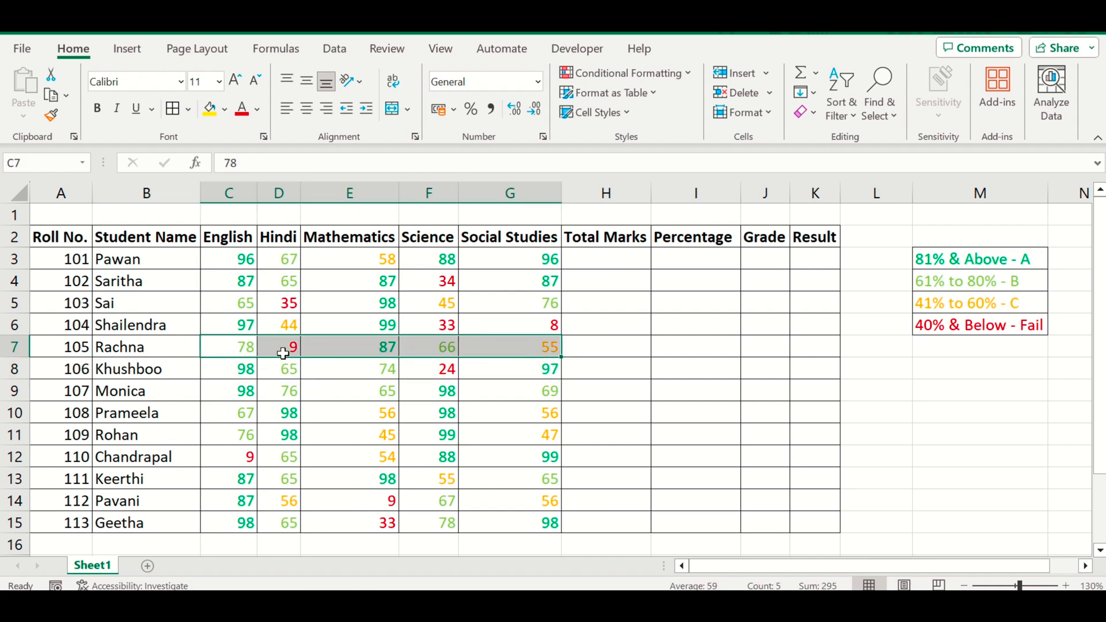
{"action": "left_click", "coordinate": [533, 348]}
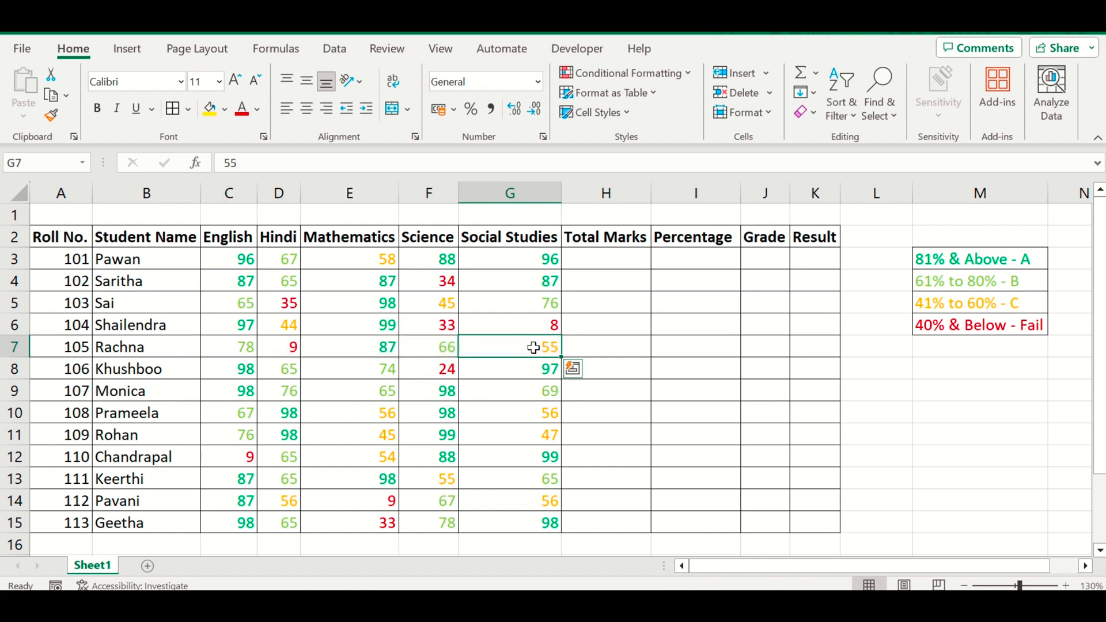
{"action": "left_click", "coordinate": [286, 346]}
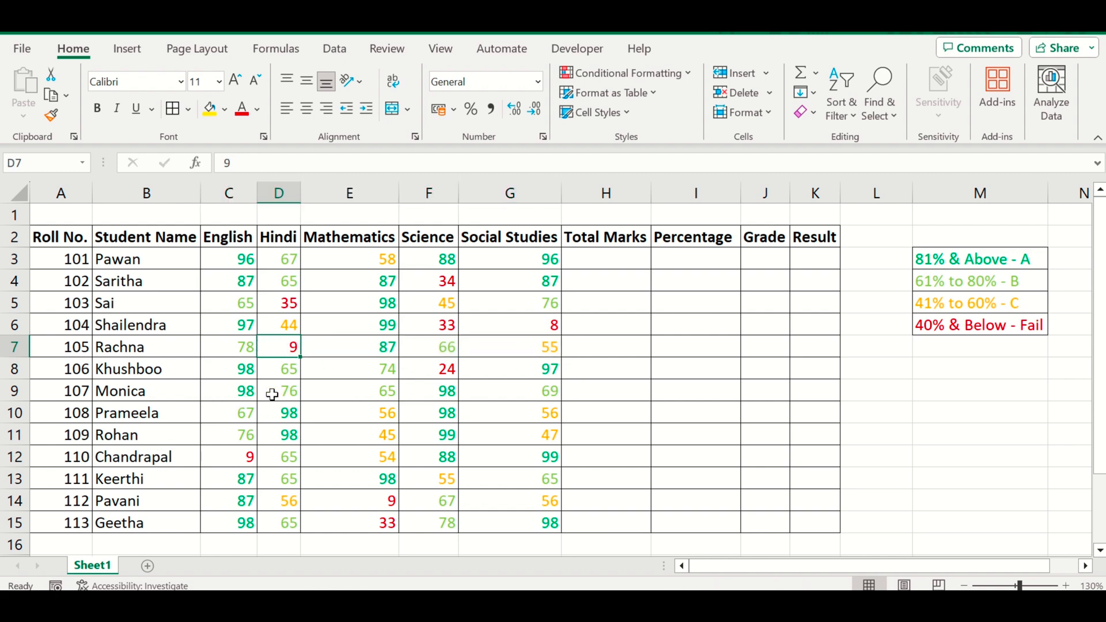
{"action": "left_click_drag", "start_coordinate": [233, 390], "coordinate": [511, 399]}
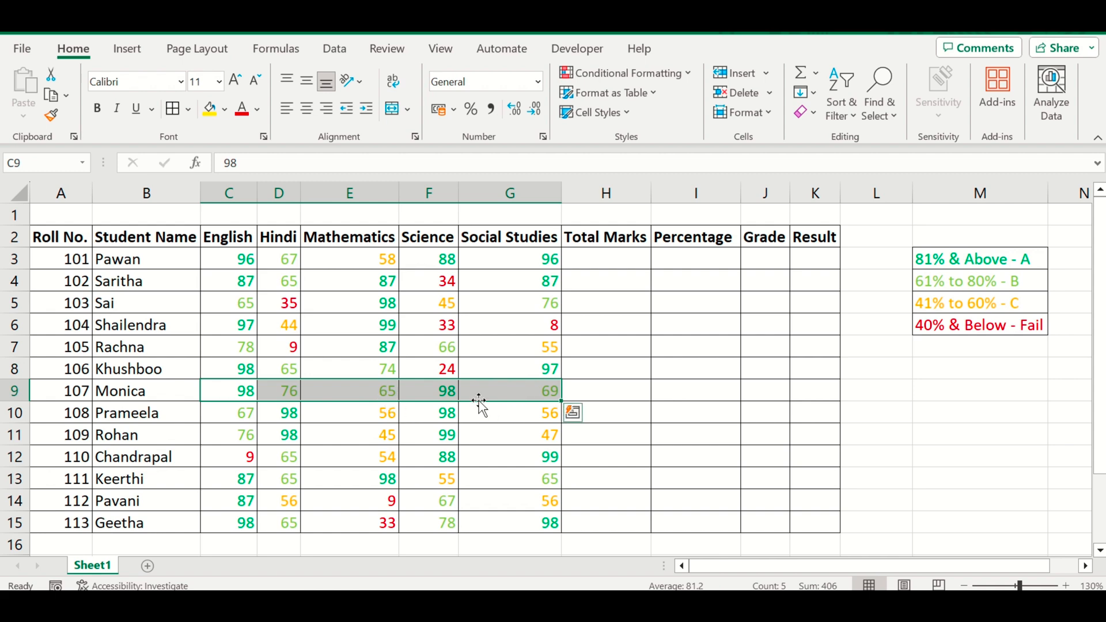
- Enter the formula =SUM(C3:G3) in H3 to total the first student's five subject marks
{"action": "left_click", "coordinate": [619, 258]}
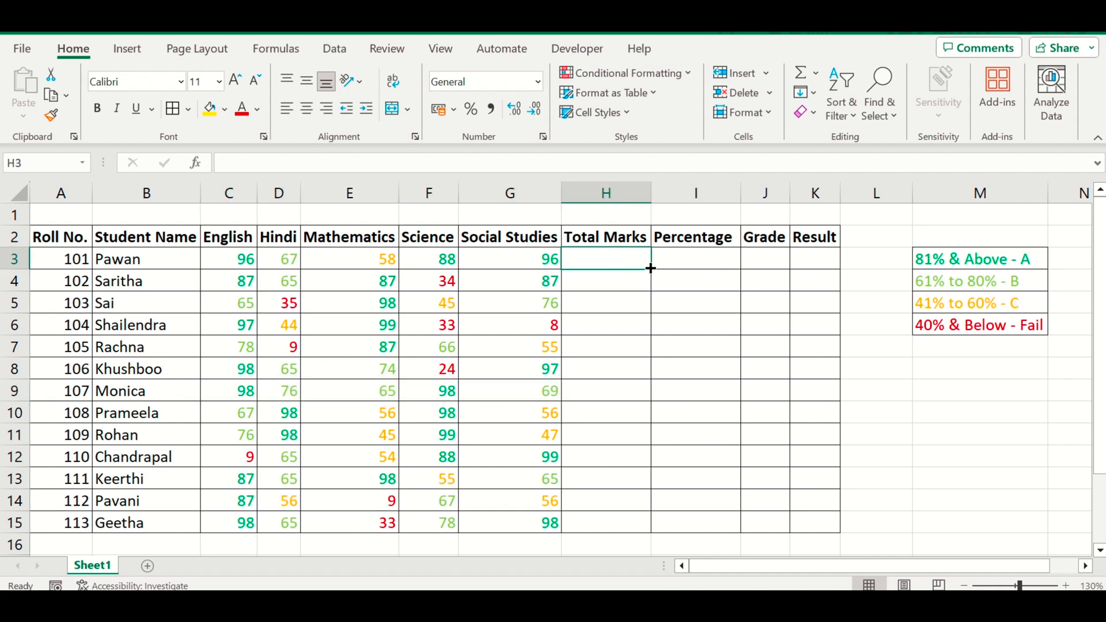
{"action": "type", "text": "=sum"}
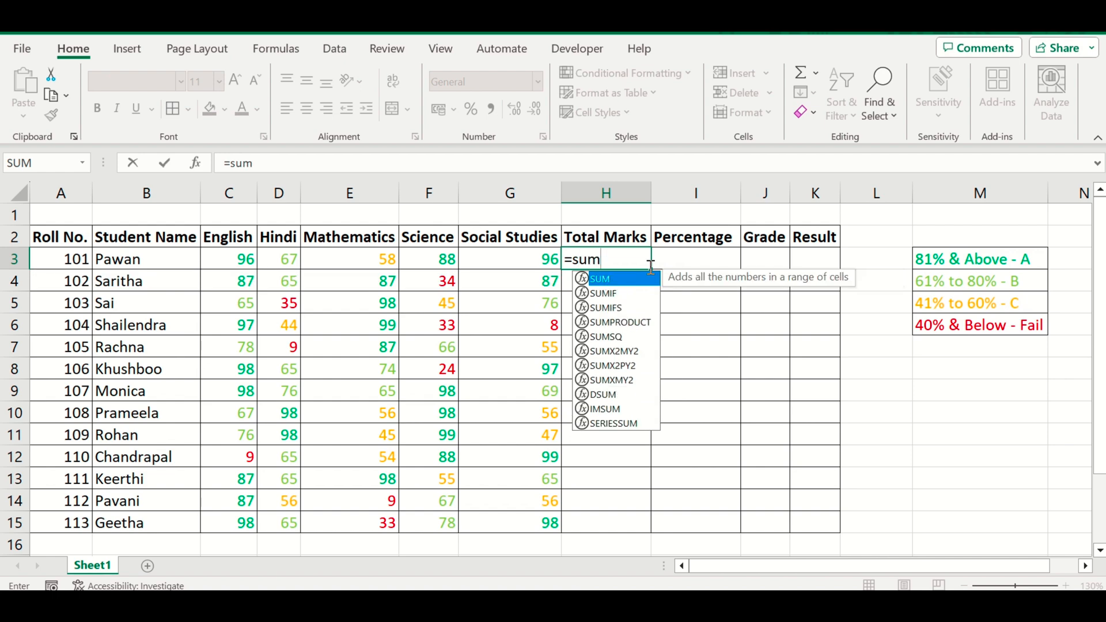
{"action": "key", "text": "Tab"}
{"action": "key", "text": "Left"}
{"action": "key", "text": "shift+Left"}
{"action": "key", "text": "shift+Left"}
{"action": "key", "text": "shift+Left"}
{"action": "key", "text": "shift+Left"}
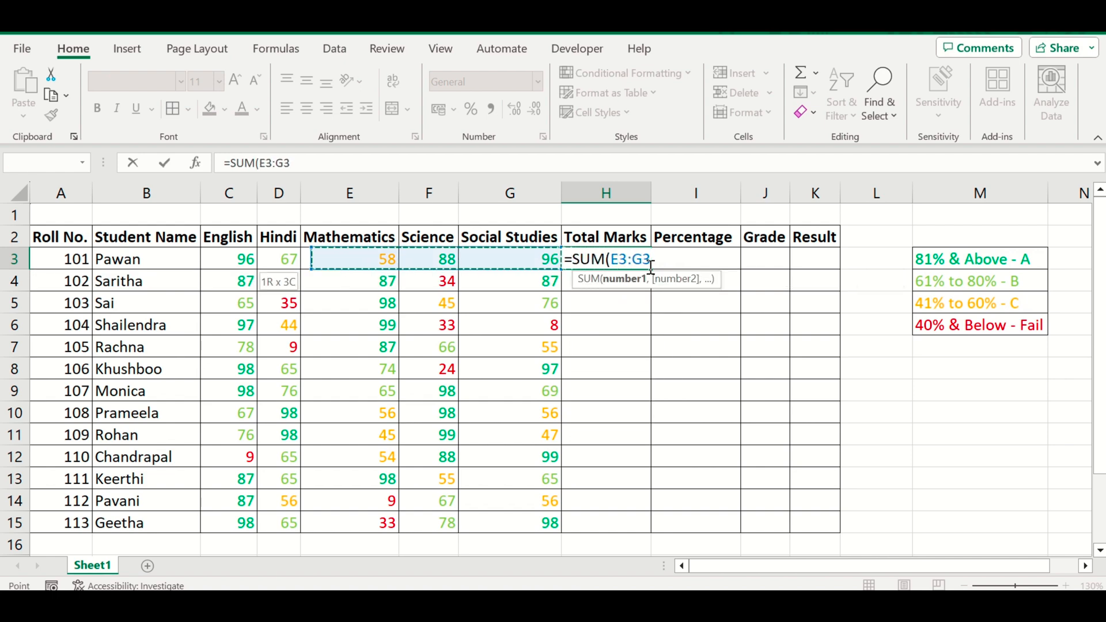
{"action": "key", "text": "Return"}
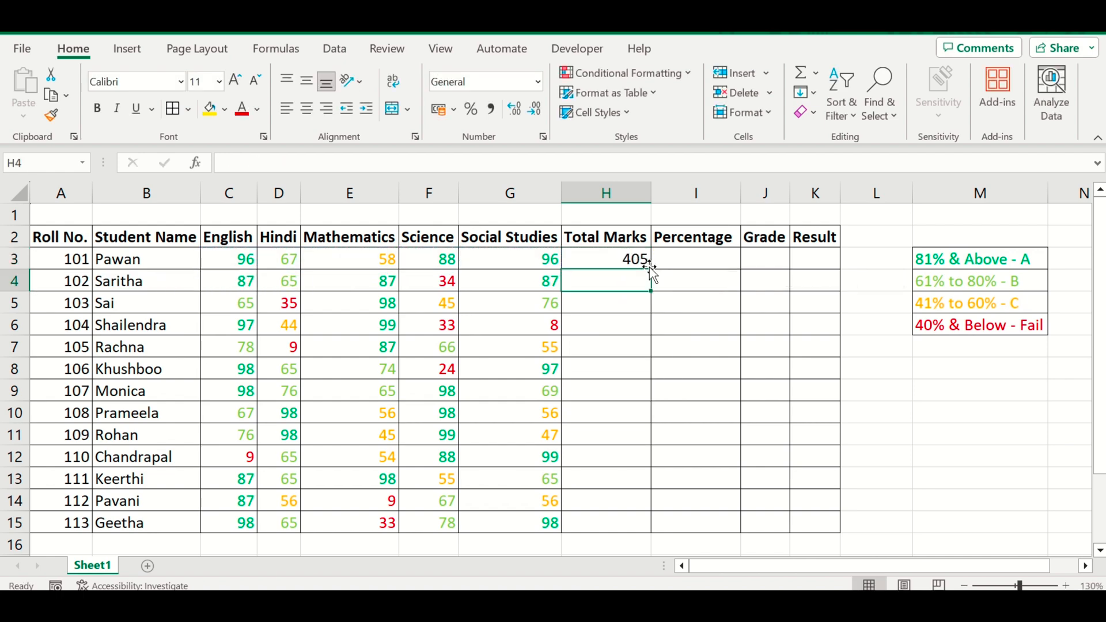
- Copy the total formula from H3 to H3:H15 so every student's Total Marks is calculated
{"action": "key", "text": "Up"}
{"action": "key", "text": "ctrl+c"}
{"action": "key", "text": "shift+Down"}
{"action": "key", "text": "shift+Down"}
{"action": "key", "text": "shift+Down"}
{"action": "key", "text": "shift+Down"}
{"action": "key", "text": "shift+Down"}
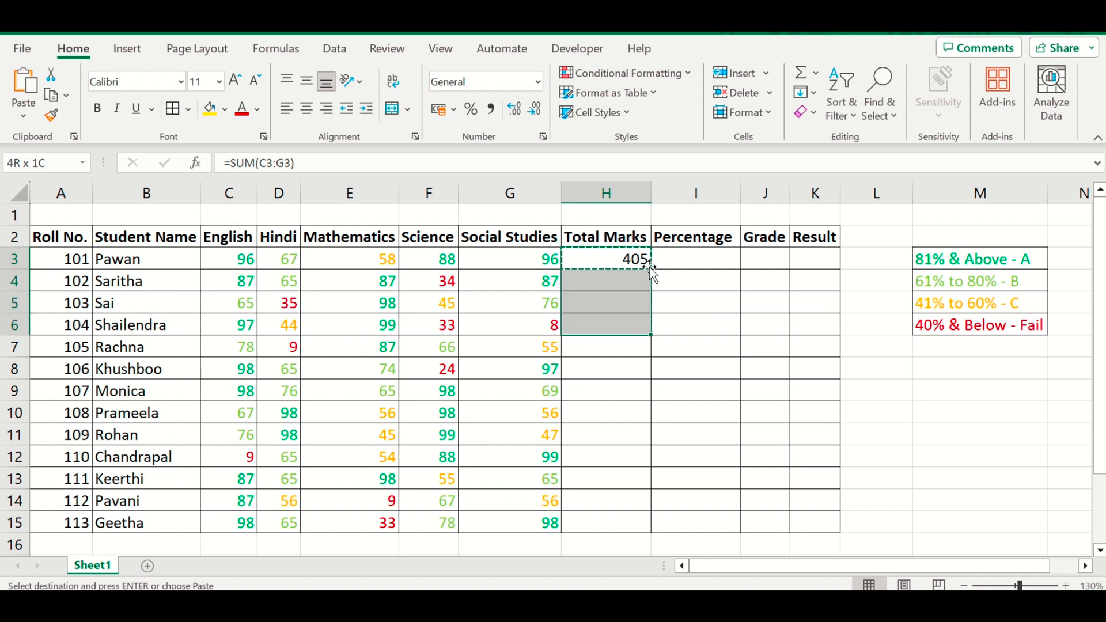
{"action": "key", "text": "shift+Down"}
{"action": "key", "text": "shift+Down"}
{"action": "key", "text": "shift+Down"}
{"action": "key", "text": "shift+Down"}
{"action": "key", "text": "Up"}
{"action": "key", "text": "Down"}
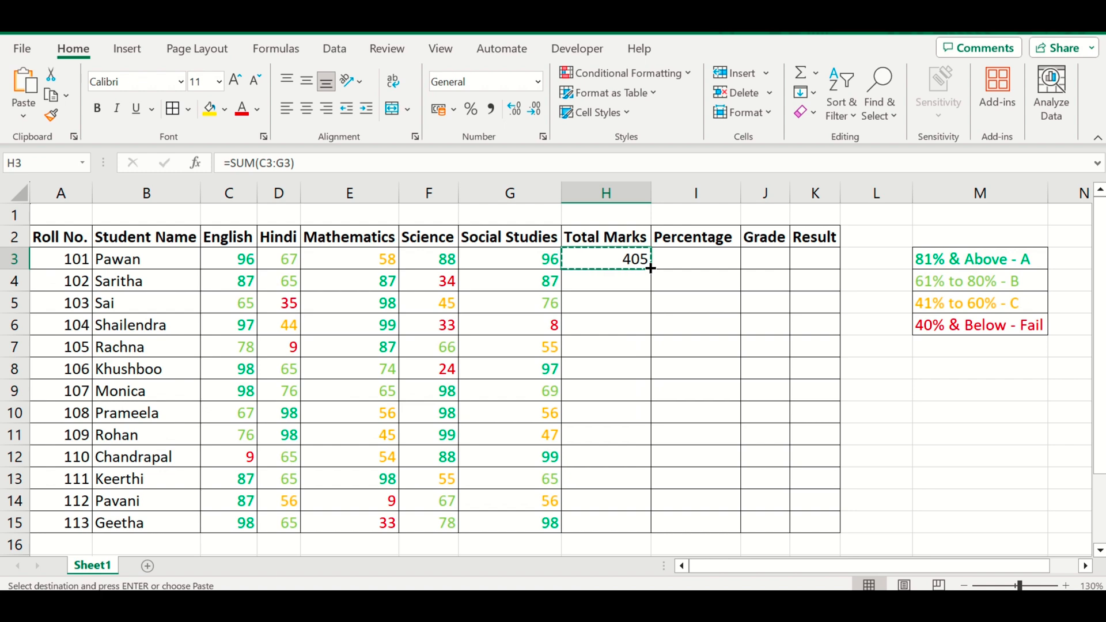
{"action": "key", "text": "shift+Down"}
{"action": "key", "text": "shift+Down"}
{"action": "key", "text": "shift+Down"}
{"action": "key", "text": "shift+Down"}
{"action": "key", "text": "shift+Down"}
{"action": "key", "text": "shift+Down"}
{"action": "key", "text": "shift+Down"}
{"action": "key", "text": "shift+Down"}
{"action": "key", "text": "shift+Down"}
{"action": "key", "text": "shift+Down"}
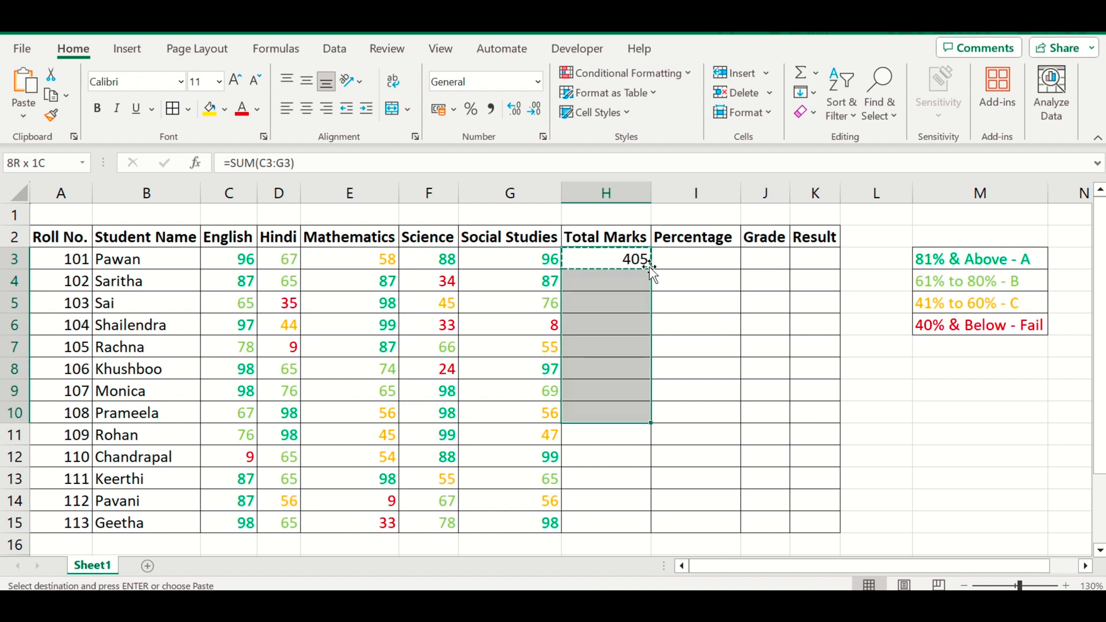
{"action": "key", "text": "Up"}
{"action": "key", "text": "Down"}
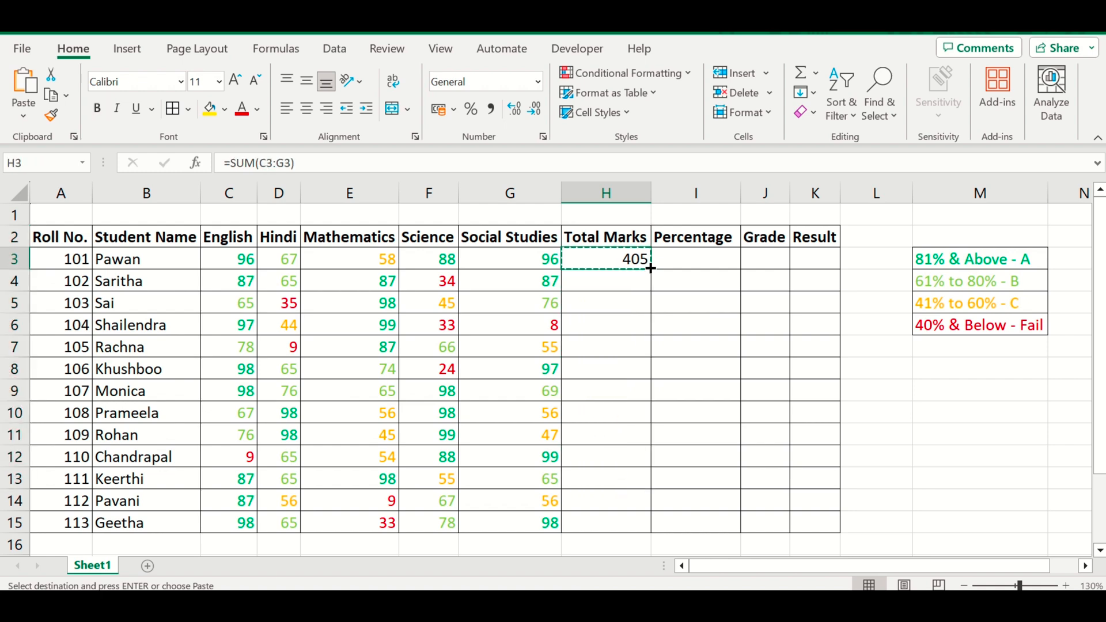
{"action": "key", "text": "shift+Down"}
{"action": "key", "text": "shift+Down"}
{"action": "key", "text": "shift+Down"}
{"action": "key", "text": "shift+Down"}
{"action": "key", "text": "shift+Down"}
{"action": "key", "text": "shift+Down"}
{"action": "key", "text": "shift+Down"}
{"action": "key", "text": "shift+Down"}
{"action": "key", "text": "shift+Down"}
{"action": "key", "text": "shift+Down"}
{"action": "key", "text": "shift+Down"}
{"action": "key", "text": "shift+Down"}
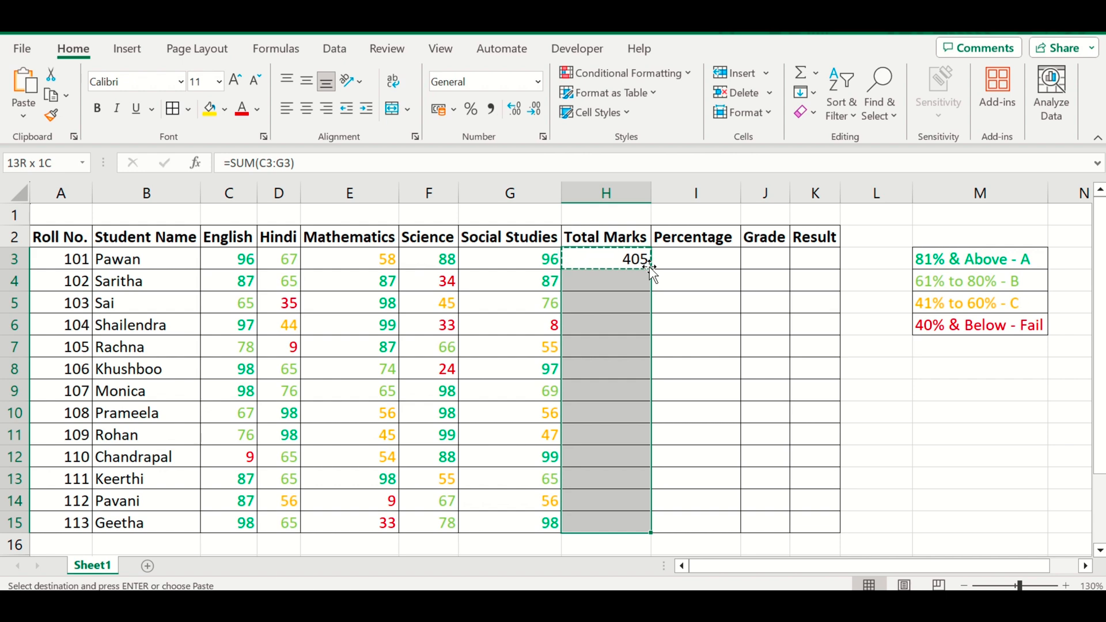
{"action": "key", "text": "ctrl+v"}
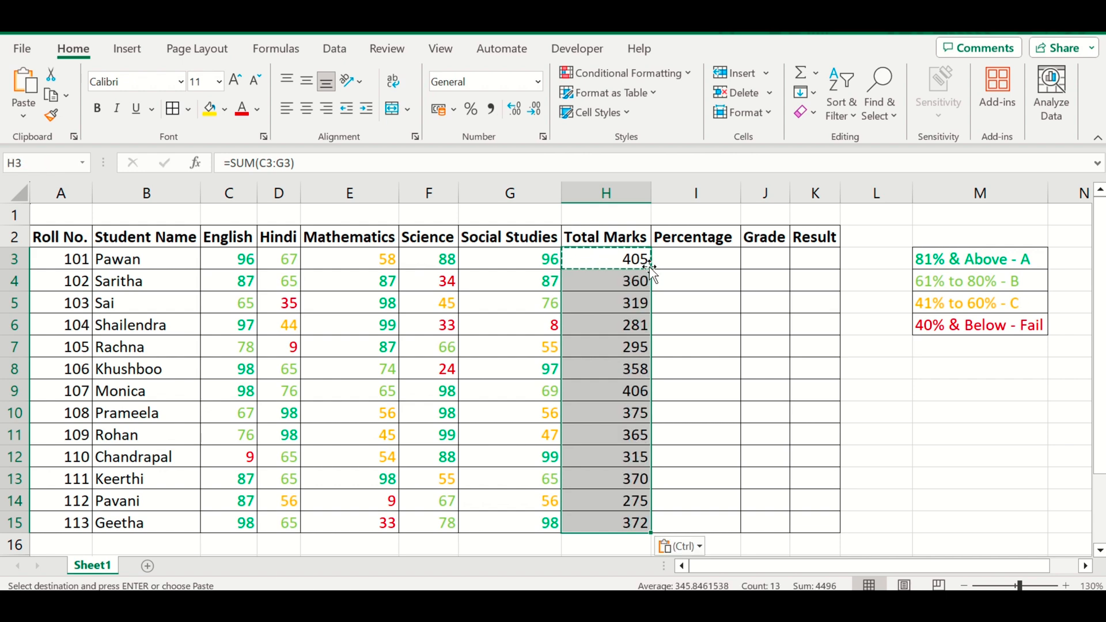
{"action": "left_click", "coordinate": [649, 266]}
{"action": "key", "text": "Escape"}
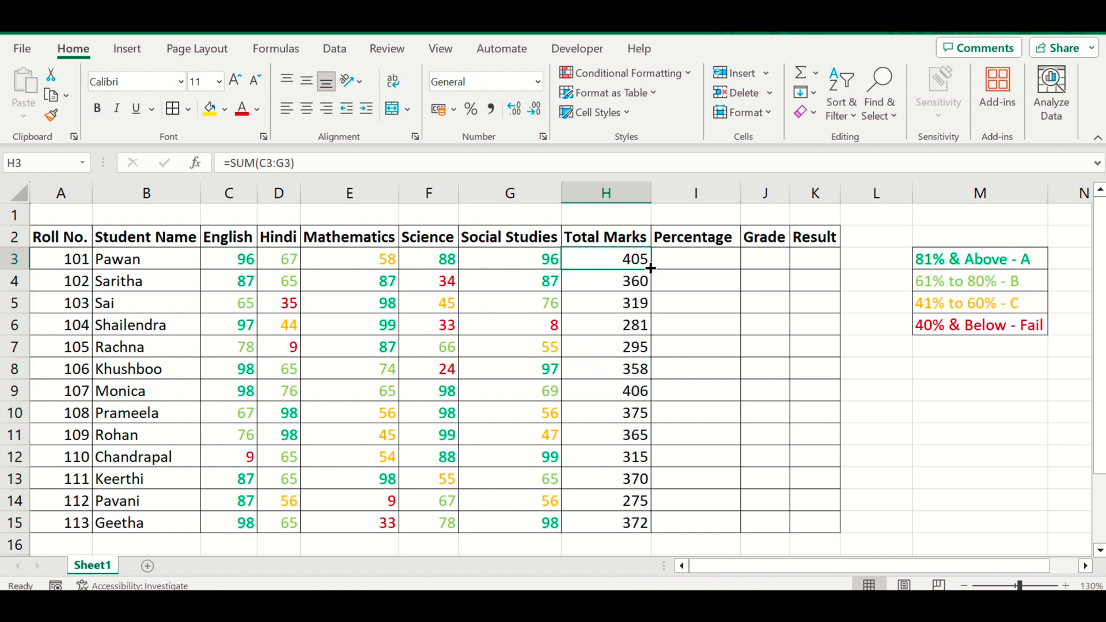
- Check the SUM formulas behind the Total Marks cells H6, H9 and H12
{"action": "key", "text": "Down"}
{"action": "key", "text": "Down"}
{"action": "key", "text": "Down"}
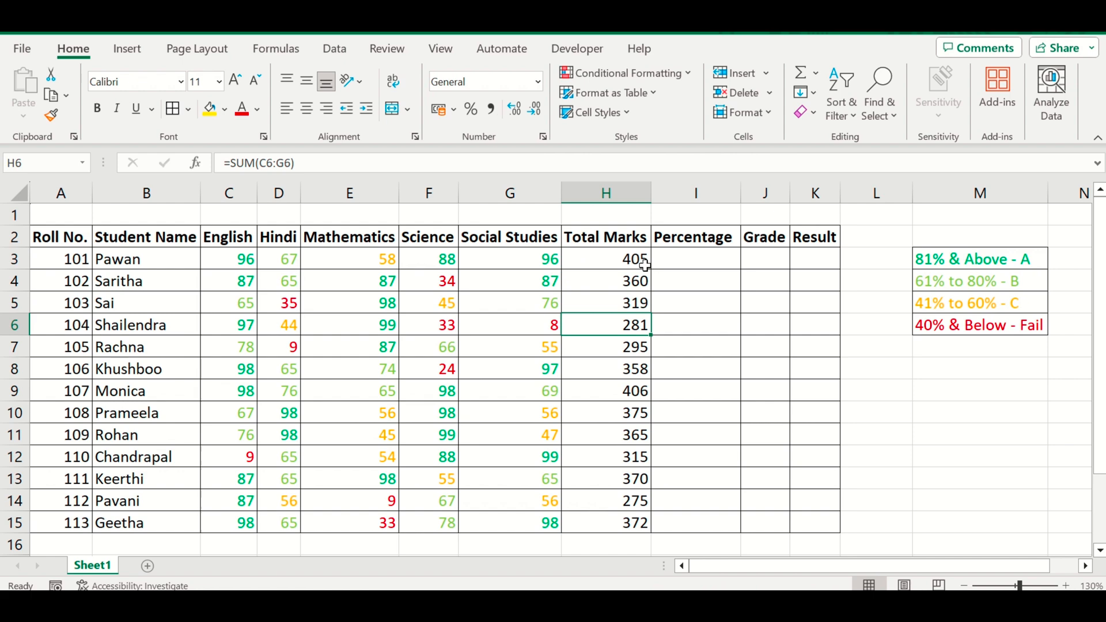
{"action": "left_click", "coordinate": [652, 163]}
{"action": "left_click", "coordinate": [625, 386]}
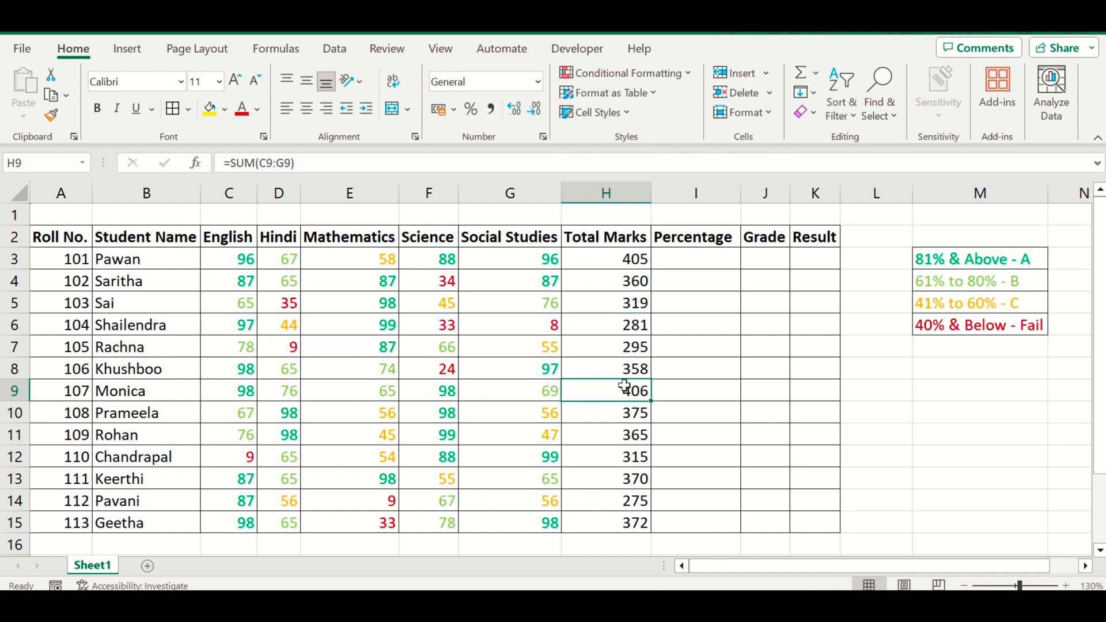
{"action": "left_click", "coordinate": [649, 162]}
{"action": "left_click", "coordinate": [621, 390]}
{"action": "left_click", "coordinate": [610, 448]}
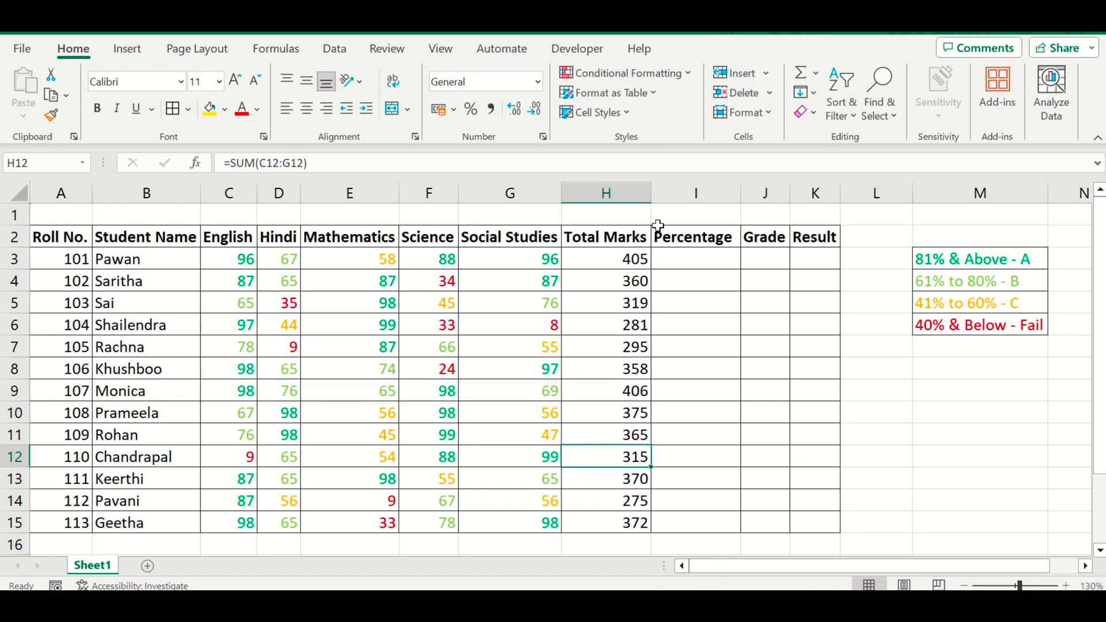
{"action": "left_click", "coordinate": [677, 158]}
{"action": "key", "text": "Escape"}
- Look over row 12, the Mathematics column E and row 11 of the marks table
{"action": "left_click", "coordinate": [14, 456]}
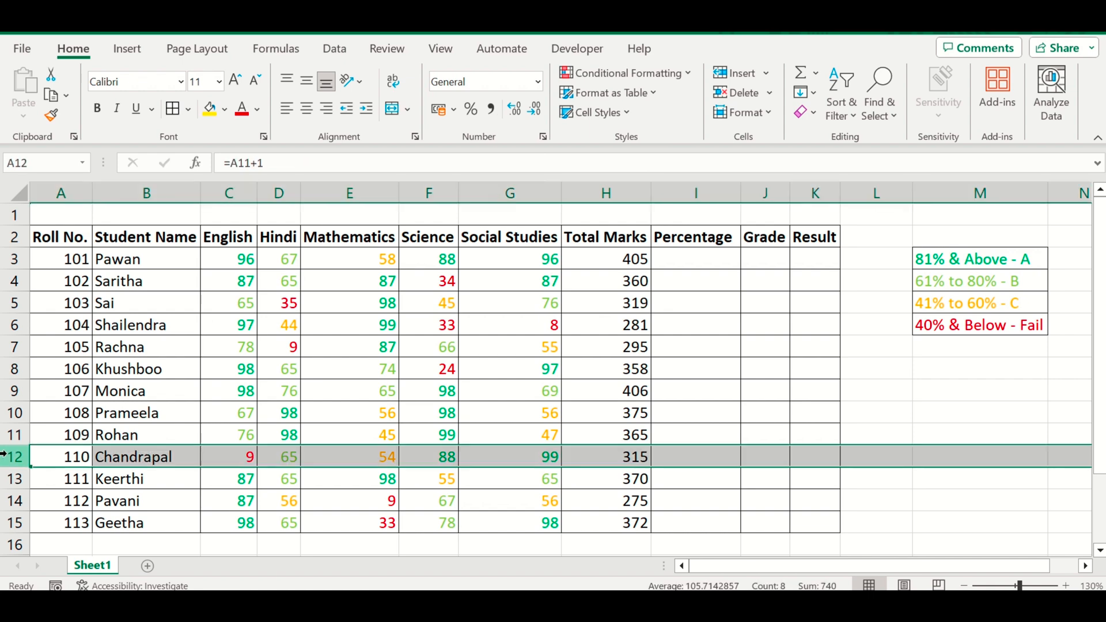
{"action": "left_click", "coordinate": [347, 194]}
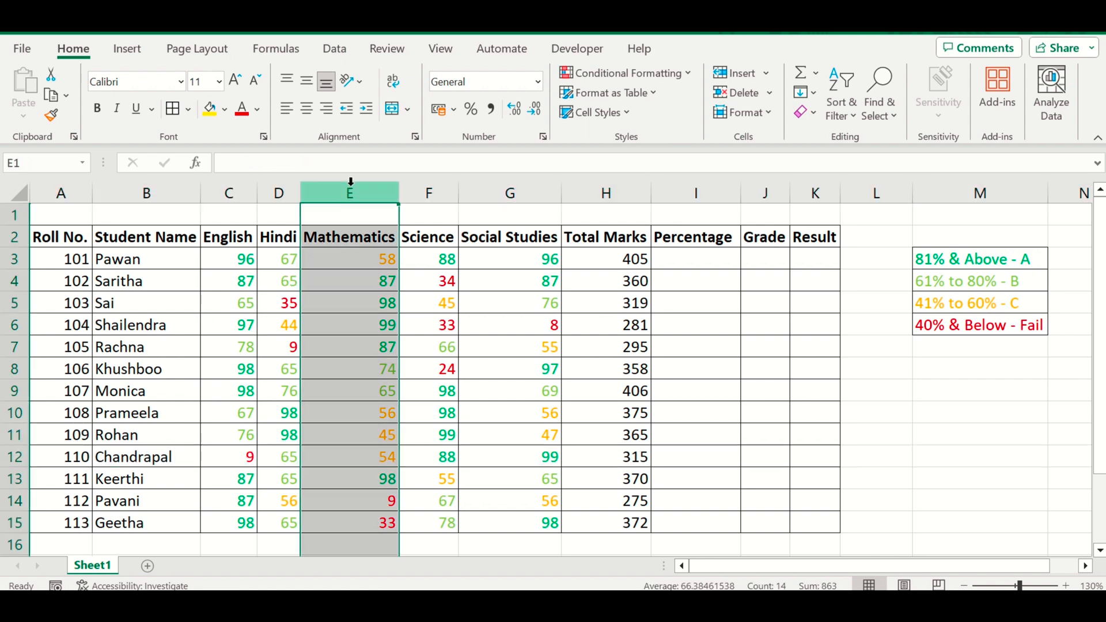
{"action": "left_click", "coordinate": [16, 439]}
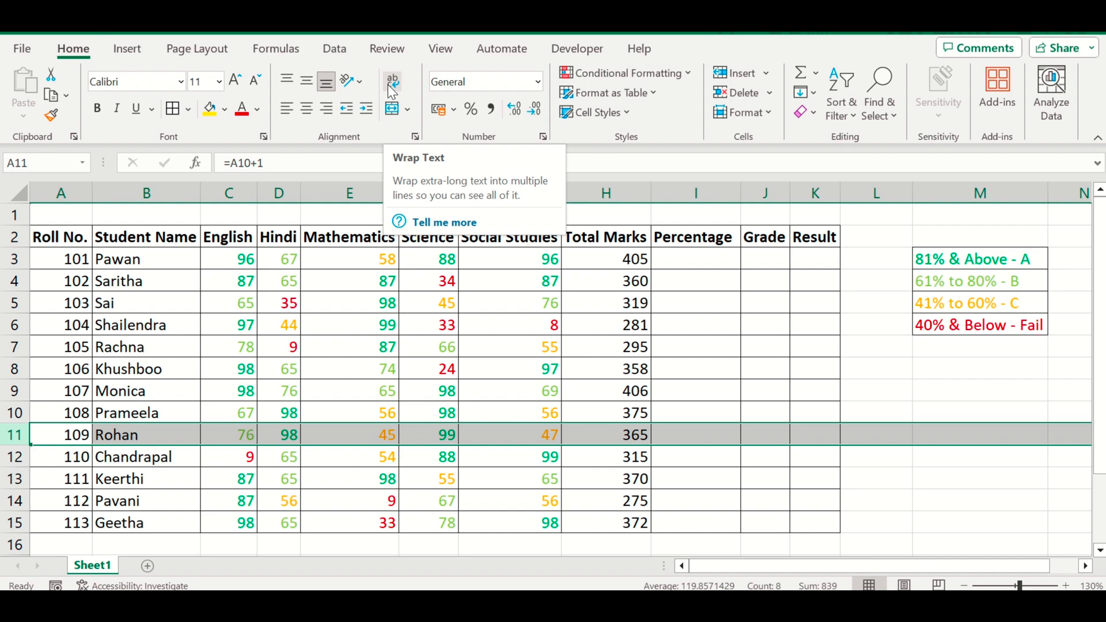
- Examine the five subject marks in C3:G3 that make up the first student's total
{"action": "left_click", "coordinate": [679, 262]}
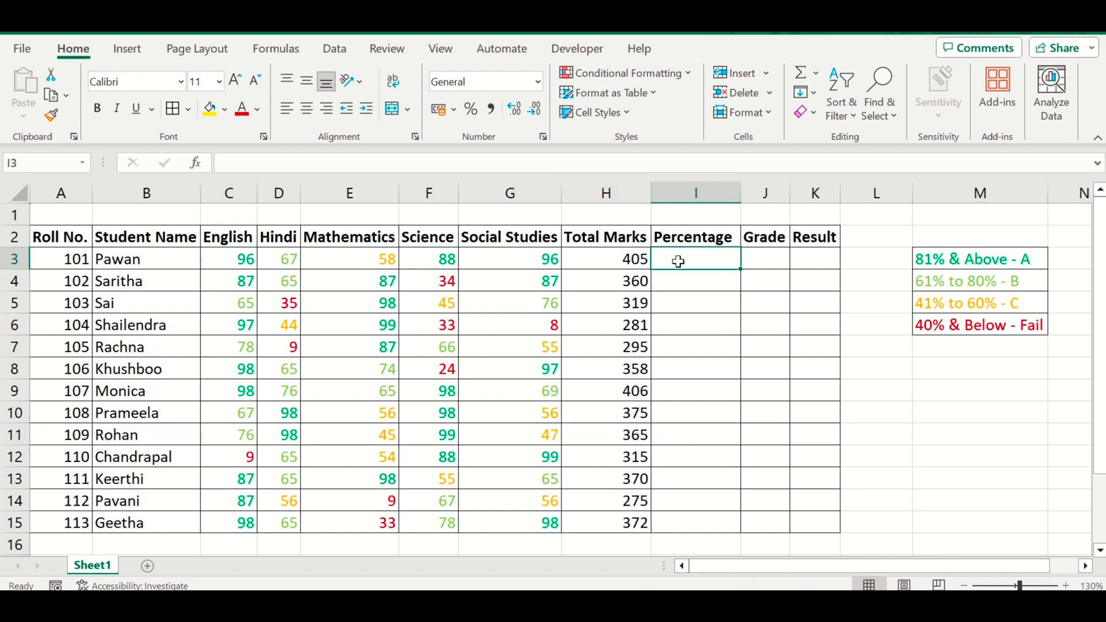
{"action": "key", "text": "Left"}
{"action": "key", "text": "Left"}
{"action": "key", "text": "shift+Left"}
{"action": "key", "text": "shift+Left"}
{"action": "key", "text": "shift+Left"}
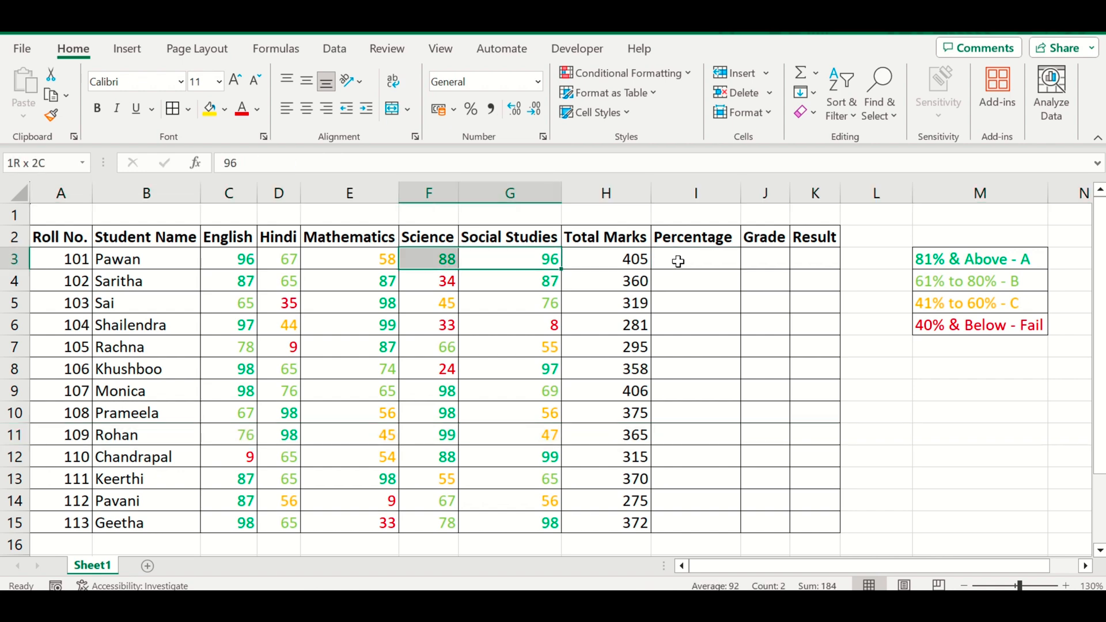
{"action": "key", "text": "Left"}
{"action": "key", "text": "Left"}
{"action": "key", "text": "Left"}
{"action": "key", "text": "Left"}
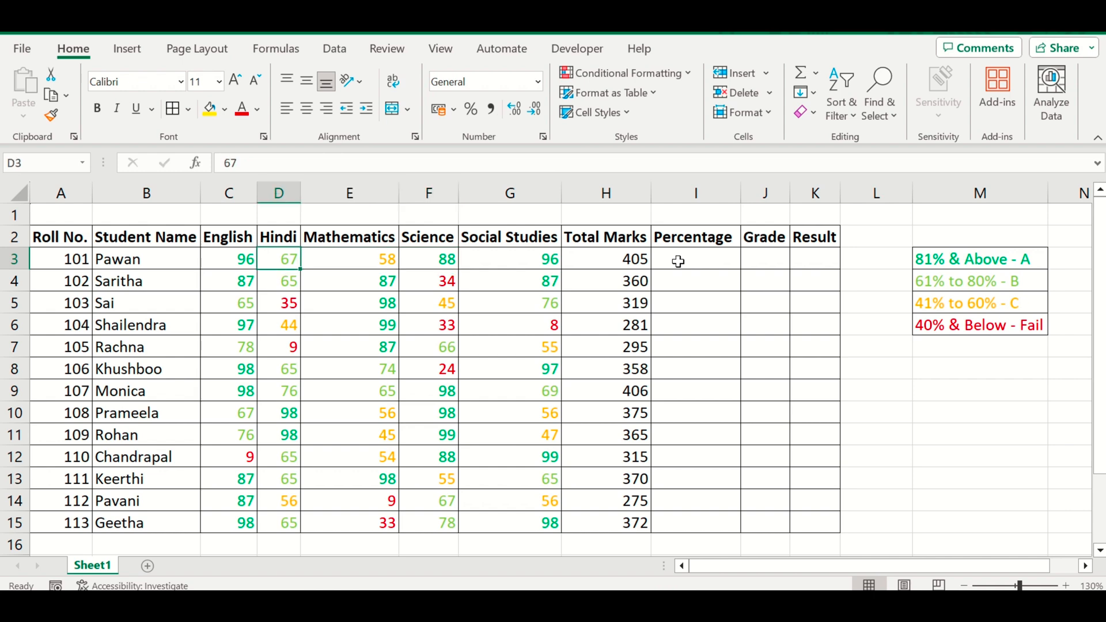
{"action": "key", "text": "Right"}
{"action": "key", "text": "Left"}
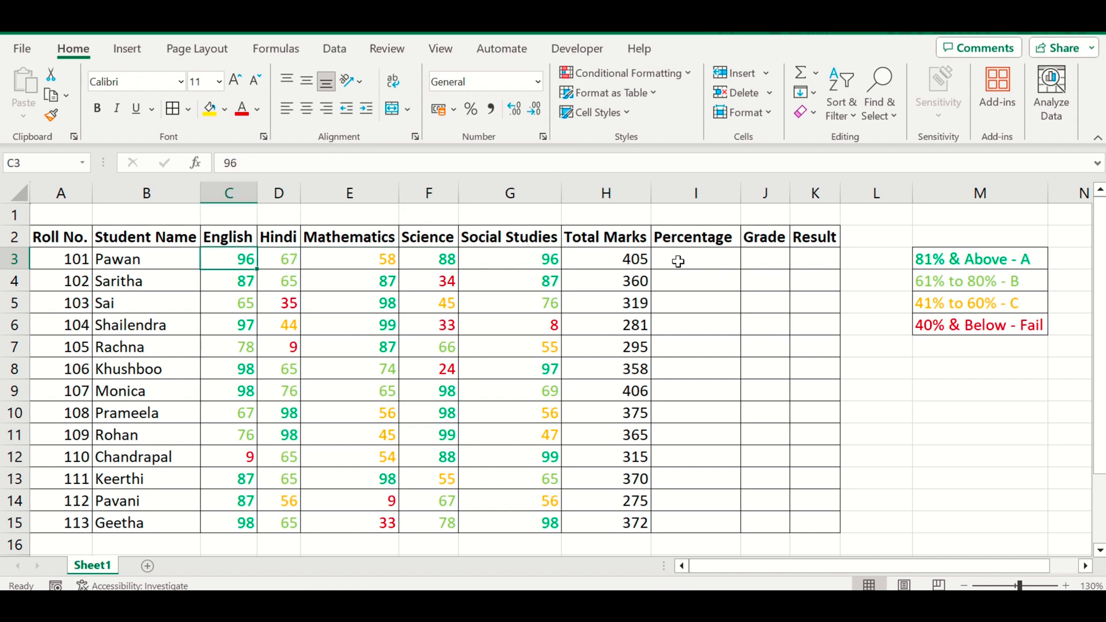
{"action": "key", "text": "shift+Right"}
{"action": "key", "text": "shift+Right"}
{"action": "key", "text": "shift+Right"}
{"action": "key", "text": "shift+Right"}
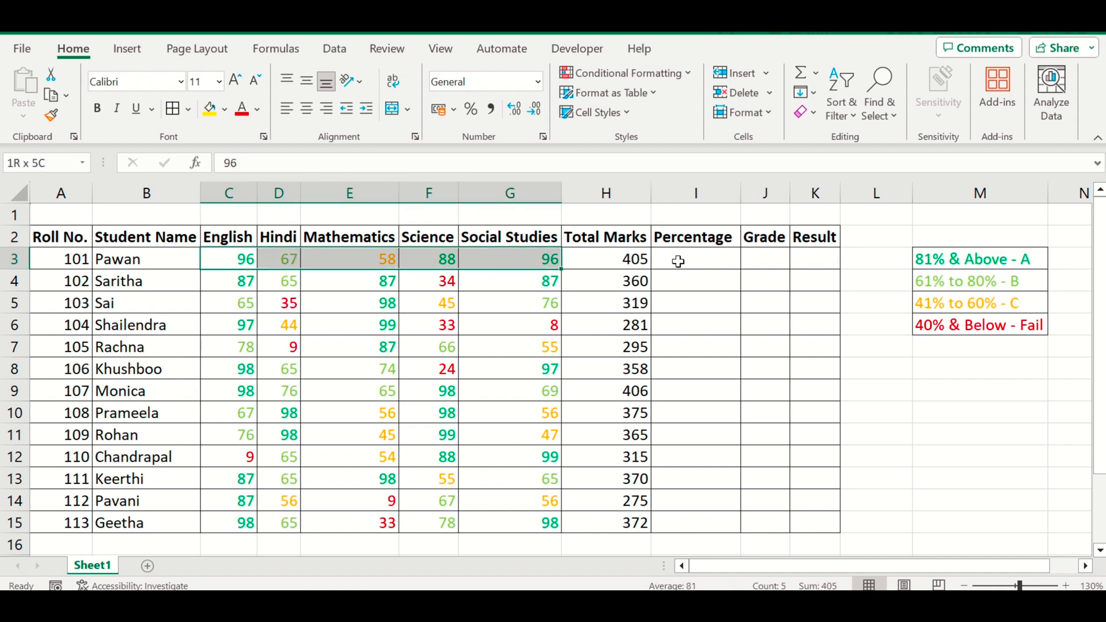
{"action": "key", "text": "Right"}
{"action": "key", "text": "Right"}
{"action": "key", "text": "Right"}
{"action": "key", "text": "Right"}
{"action": "key", "text": "Right"}
{"action": "key", "text": "Left"}
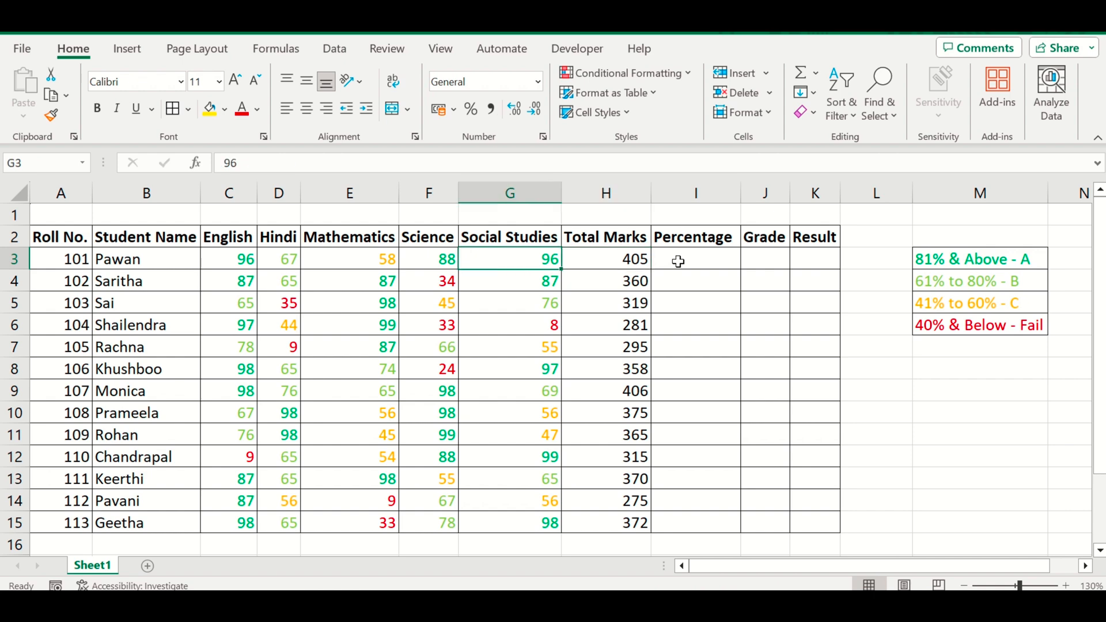
- Enter the formula =H3/500*100 in I3 to calculate the first student's percentage
{"action": "key", "text": "Right"}
{"action": "key", "text": "Right"}
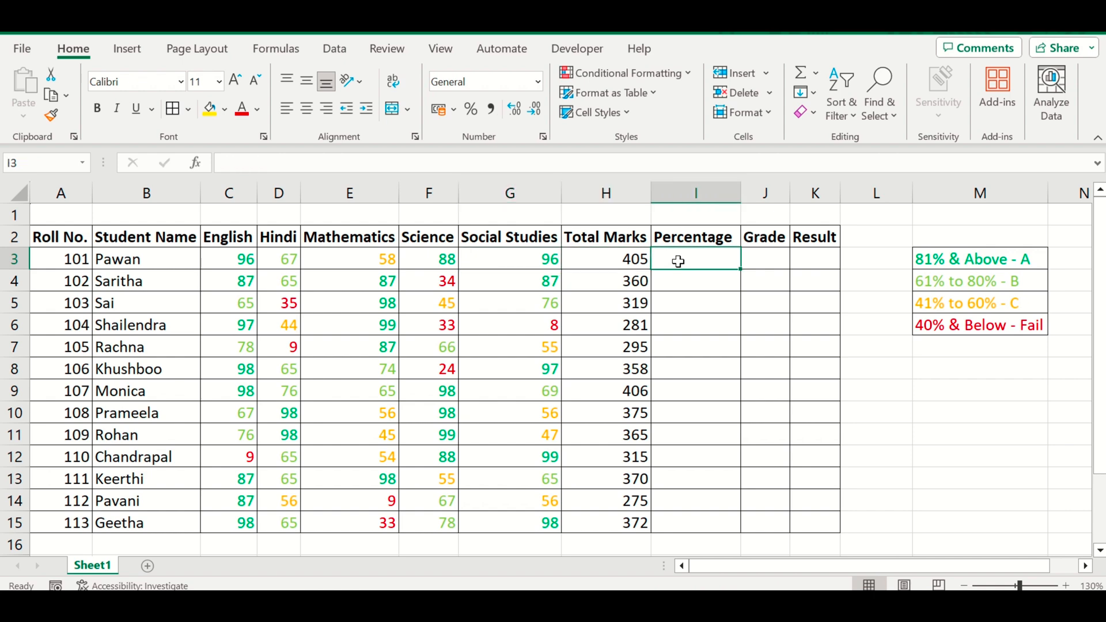
{"action": "type", "text": "="}
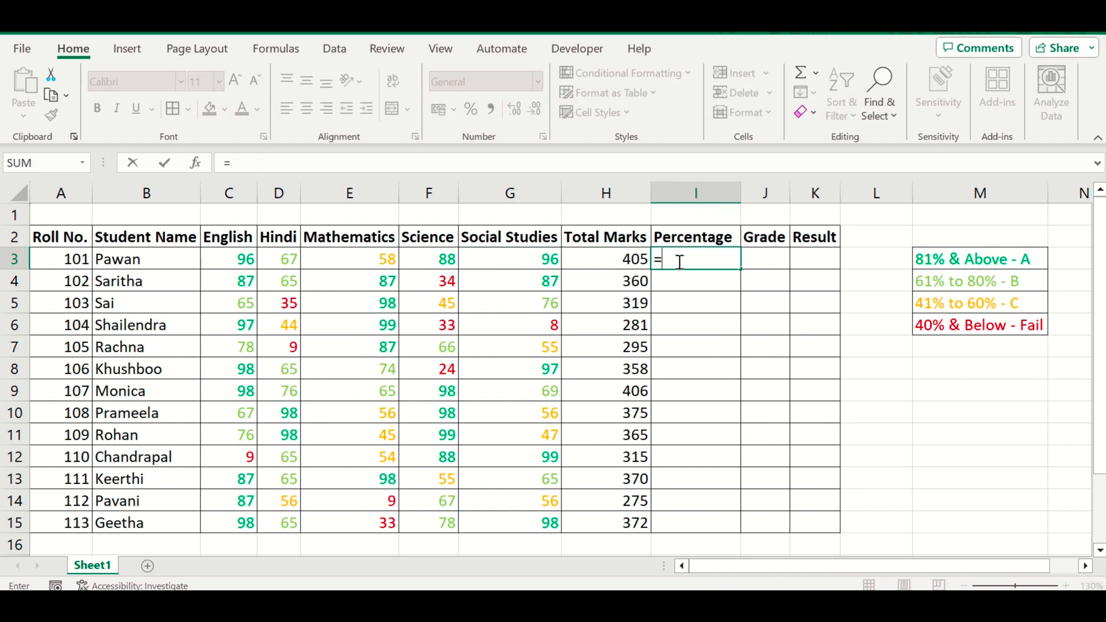
{"action": "key", "text": "Left"}
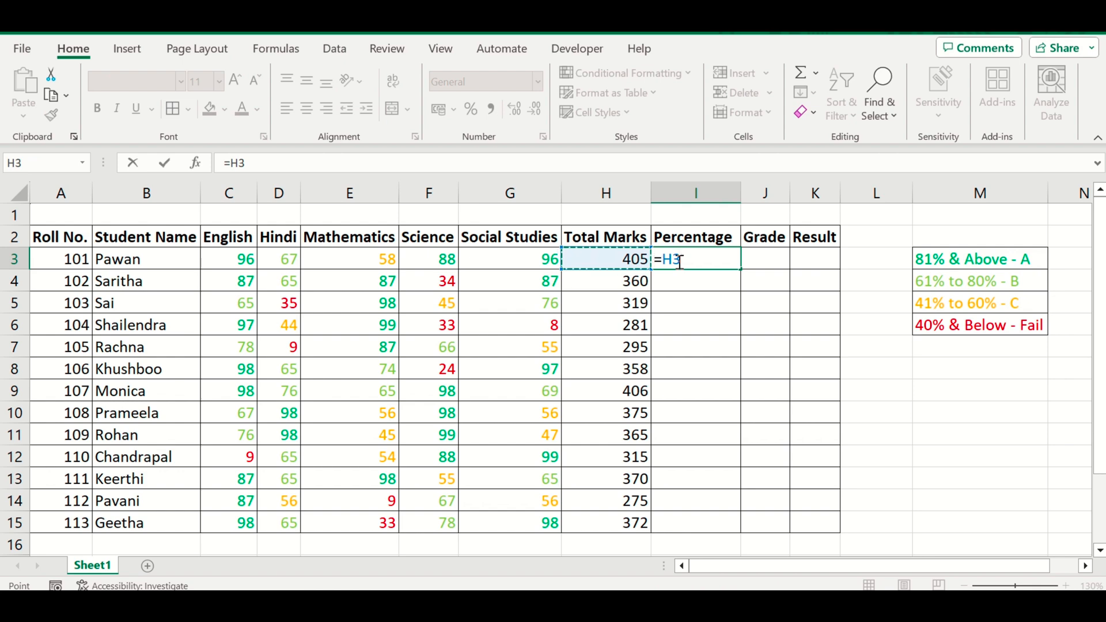
{"action": "type", "text": "/500"}
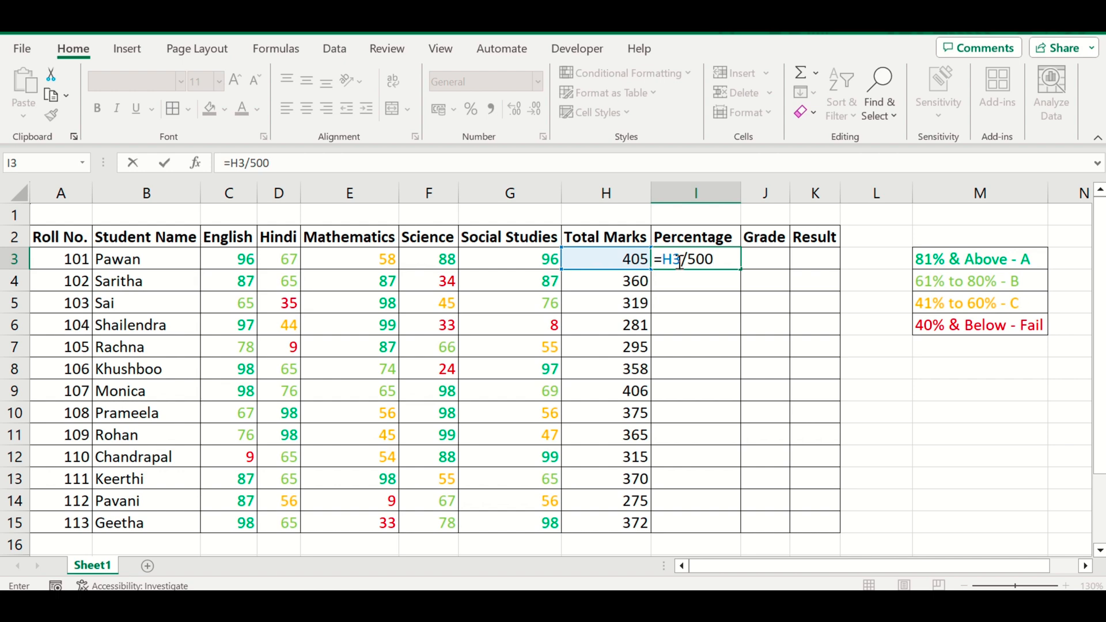
{"action": "type", "text": "%"}
{"action": "key", "text": "BackSpace"}
{"action": "type", "text": "*110"}
{"action": "key", "text": "BackSpace"}
{"action": "key", "text": "BackSpace"}
{"action": "type", "text": "00"}
{"action": "key", "text": "Return"}
- Copy the percentage formula from I3 down through I15 for all students
{"action": "left_click", "coordinate": [678, 261]}
{"action": "key", "text": "ctrl+c"}
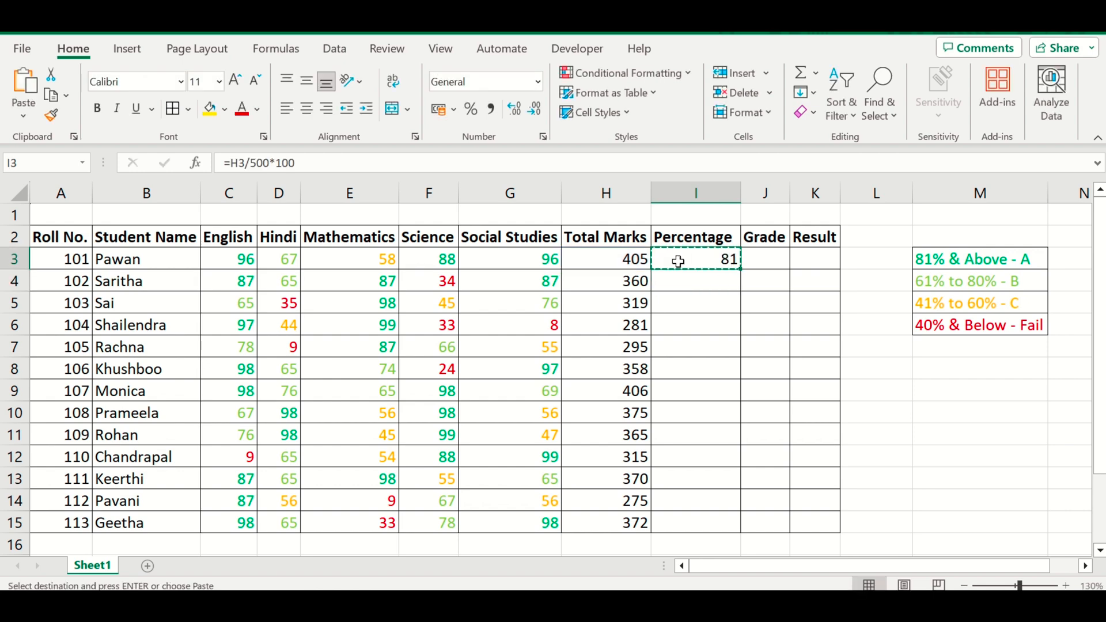
{"action": "key", "text": "shift+Down"}
{"action": "key", "text": "shift+Down"}
{"action": "key", "text": "shift+Down"}
{"action": "key", "text": "shift+Down"}
{"action": "key", "text": "shift+Down"}
{"action": "key", "text": "shift+Down"}
{"action": "key", "text": "shift+Down"}
{"action": "key", "text": "shift+Down"}
{"action": "key", "text": "shift+Down"}
{"action": "key", "text": "shift+Down"}
{"action": "key", "text": "shift+Down"}
{"action": "key", "text": "shift+Down"}
{"action": "key", "text": "shift+Down"}
{"action": "key", "text": "shift+Up"}
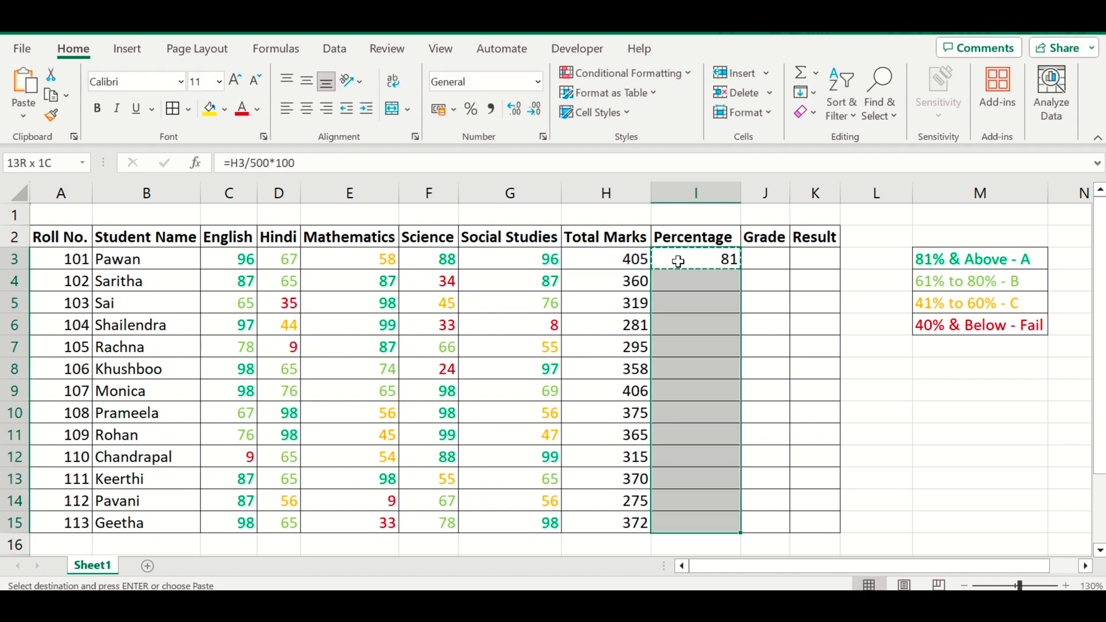
{"action": "key", "text": "Return"}
{"action": "left_click", "coordinate": [679, 261]}
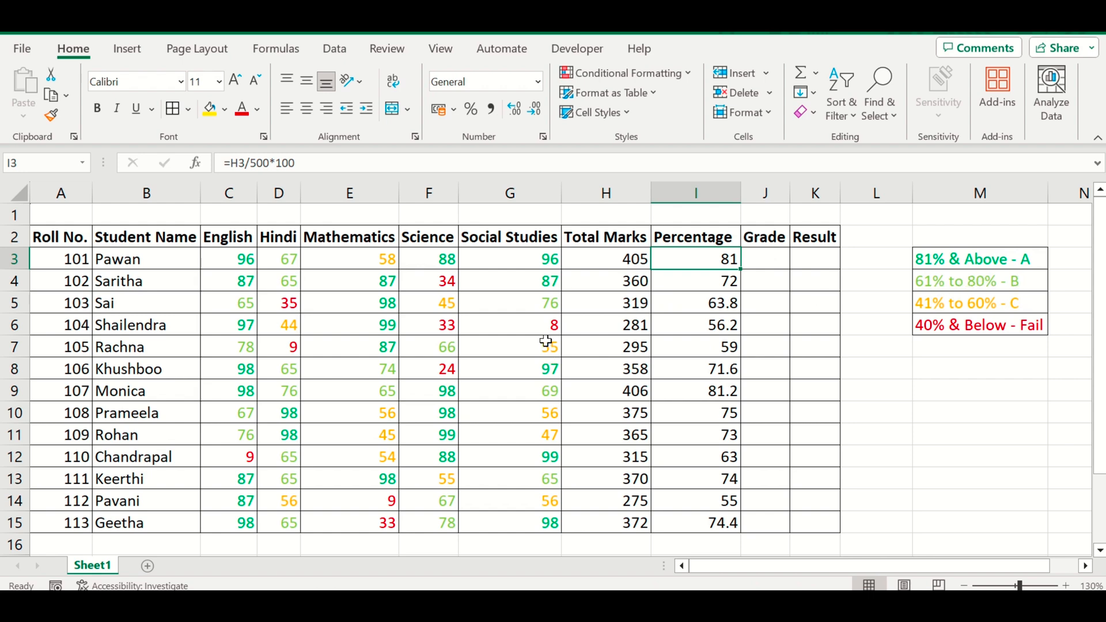
- Copy the grade-band color formatting from the Social Studies mark in G3 onto I3 with Format Painter
{"action": "left_click", "coordinate": [517, 257]}
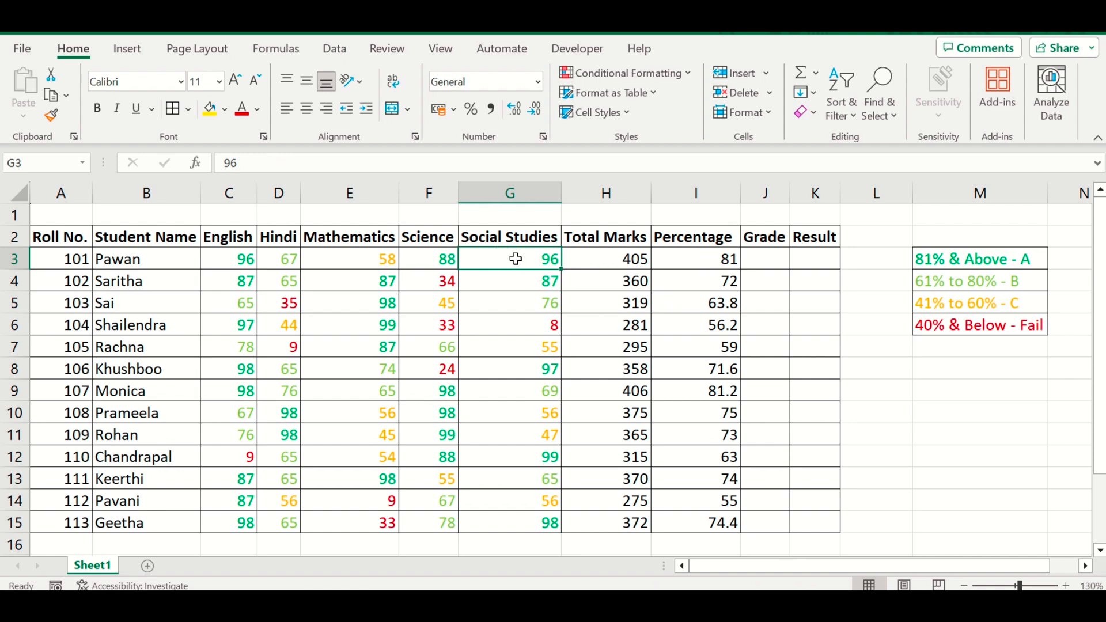
{"action": "left_click", "coordinate": [51, 117]}
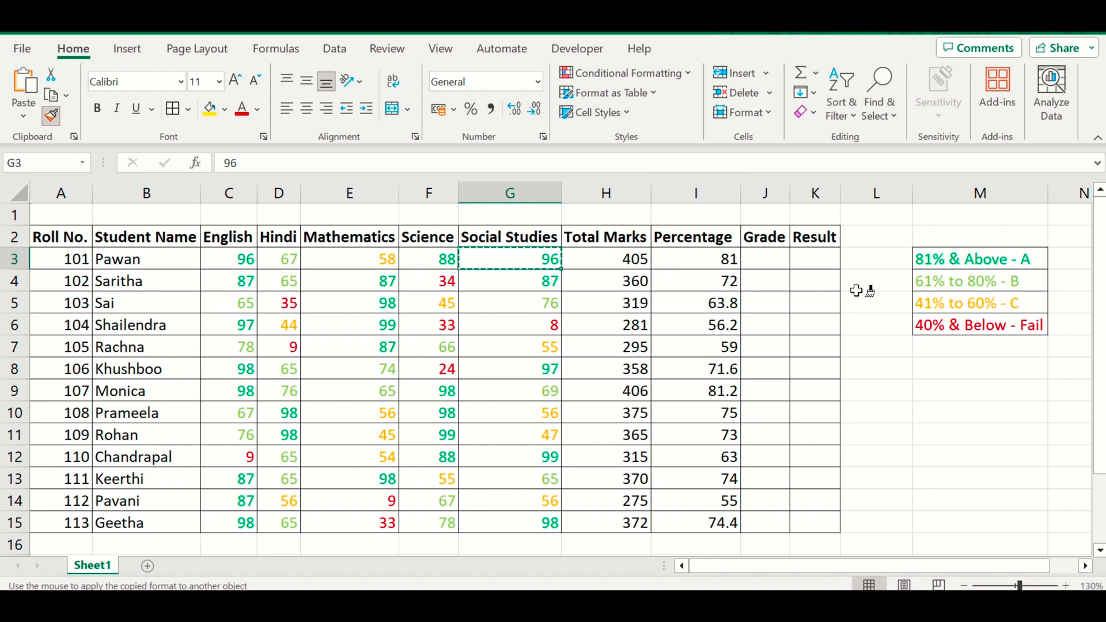
{"action": "left_click", "coordinate": [688, 260]}
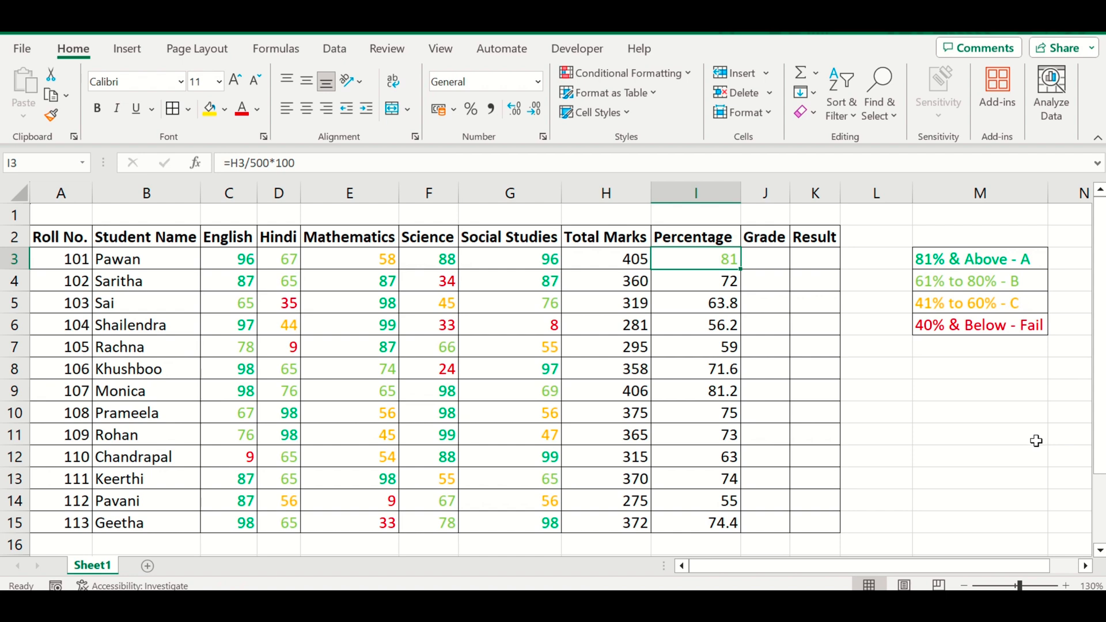
- Copy I3 with its formula and grade-band formatting over the Percentage cells I3:I15
{"action": "key", "text": "ctrl+c"}
{"action": "key", "text": "ctrl+shift+Down"}
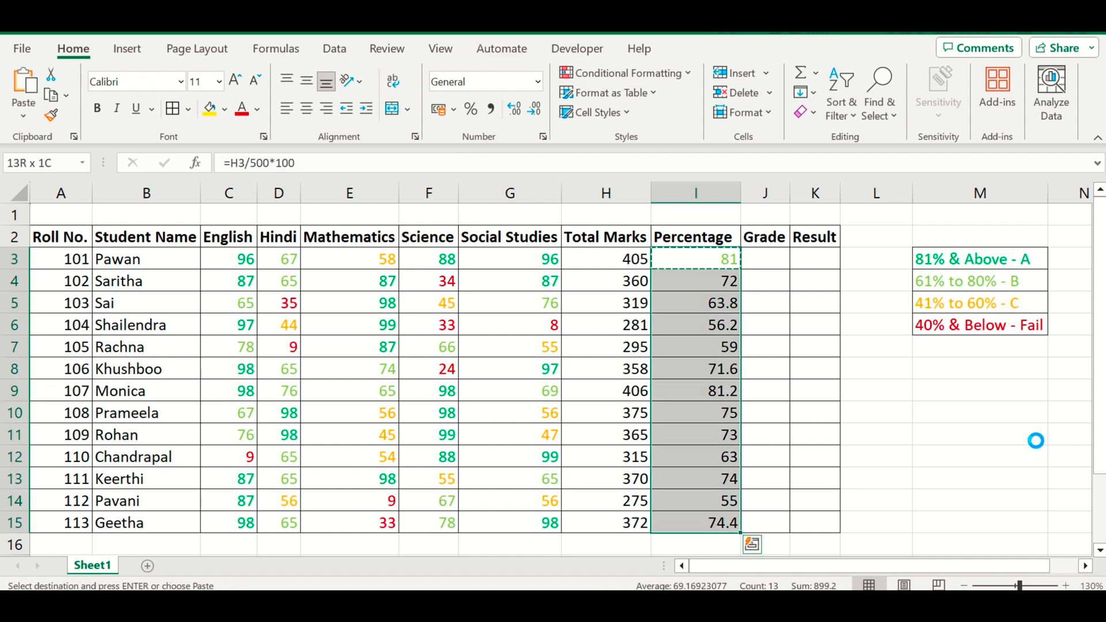
{"action": "key", "text": "ctrl+v"}
{"action": "key", "text": "Up"}
{"action": "key", "text": "Down"}
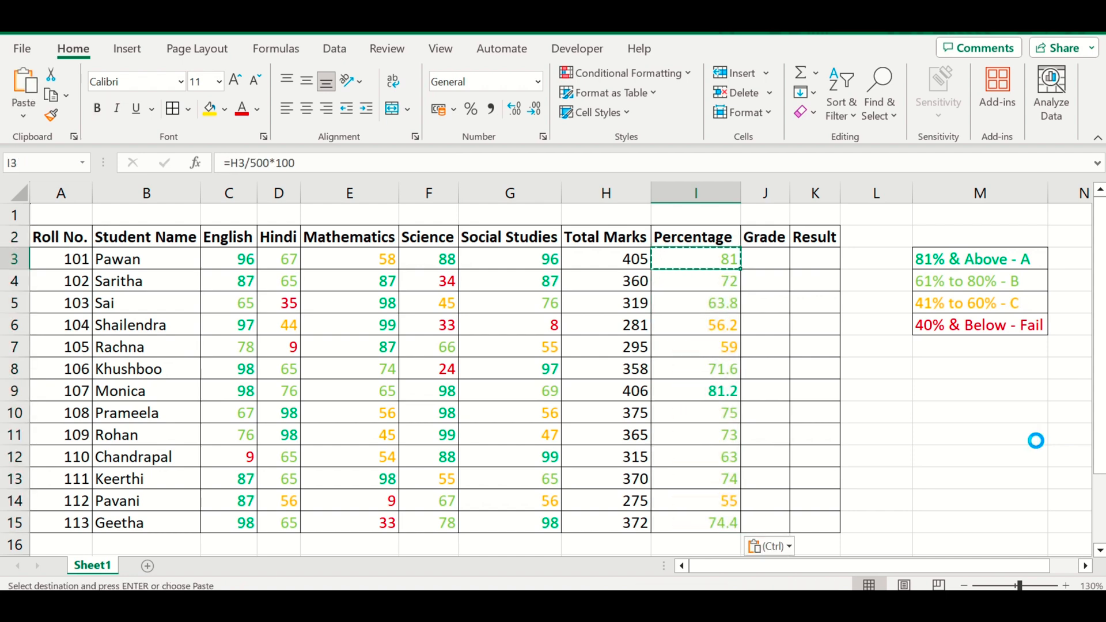
{"action": "key", "text": "Escape"}
- Check the percentage formulas and band colors in column I down to row 11
{"action": "key", "text": "Down"}
{"action": "key", "text": "Down"}
{"action": "key", "text": "Down"}
{"action": "key", "text": "Down"}
{"action": "key", "text": "Down"}
{"action": "key", "text": "Down"}
{"action": "key", "text": "Down"}
{"action": "key", "text": "Down"}
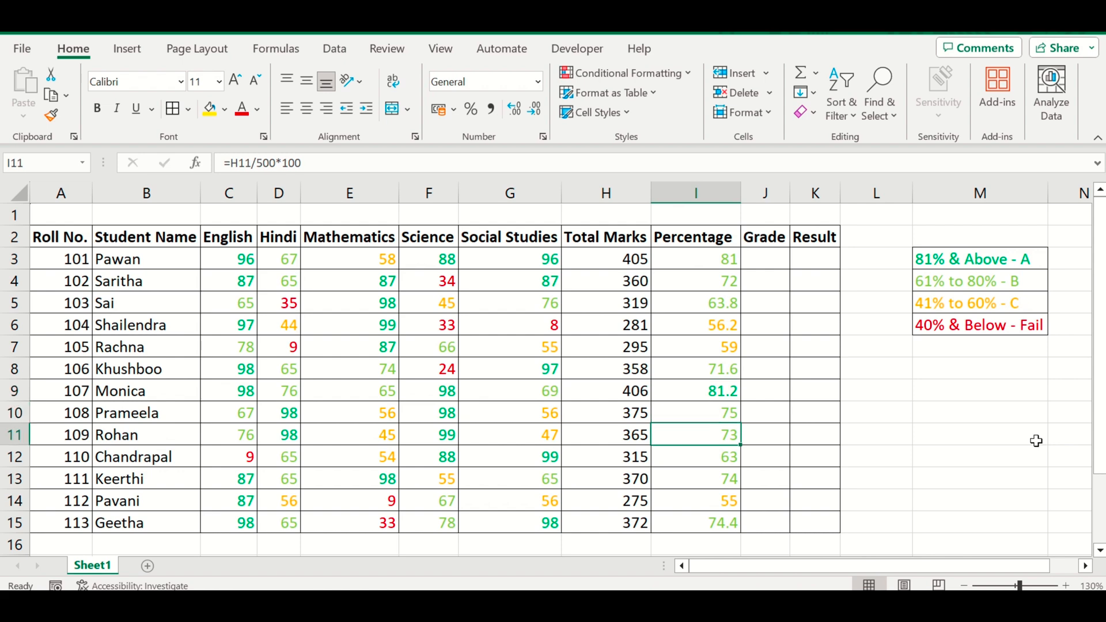
{"action": "key", "text": "Left"}
{"action": "key", "text": "Left"}
{"action": "key", "text": "Right"}
{"action": "key", "text": "Right"}
{"action": "key", "text": "ctrl+Up"}
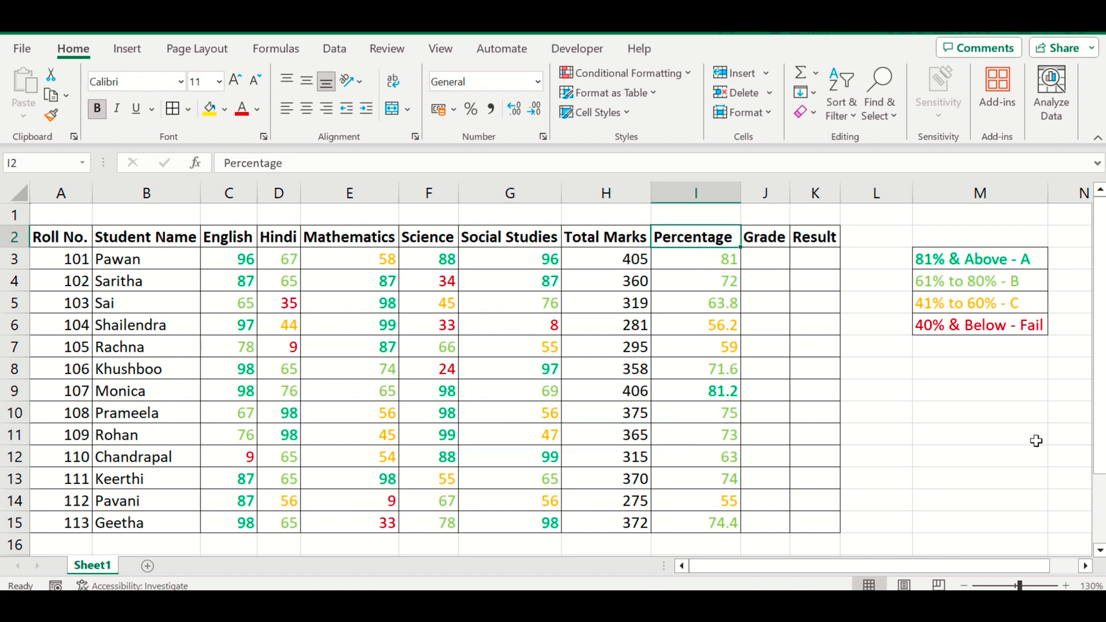
- Look over the first student's subject marks, total and percentage in row 3
{"action": "key", "text": "Down"}
{"action": "key", "text": "Down"}
{"action": "key", "text": "Up"}
{"action": "key", "text": "Left"}
{"action": "key", "text": "Left"}
{"action": "key", "text": "Left"}
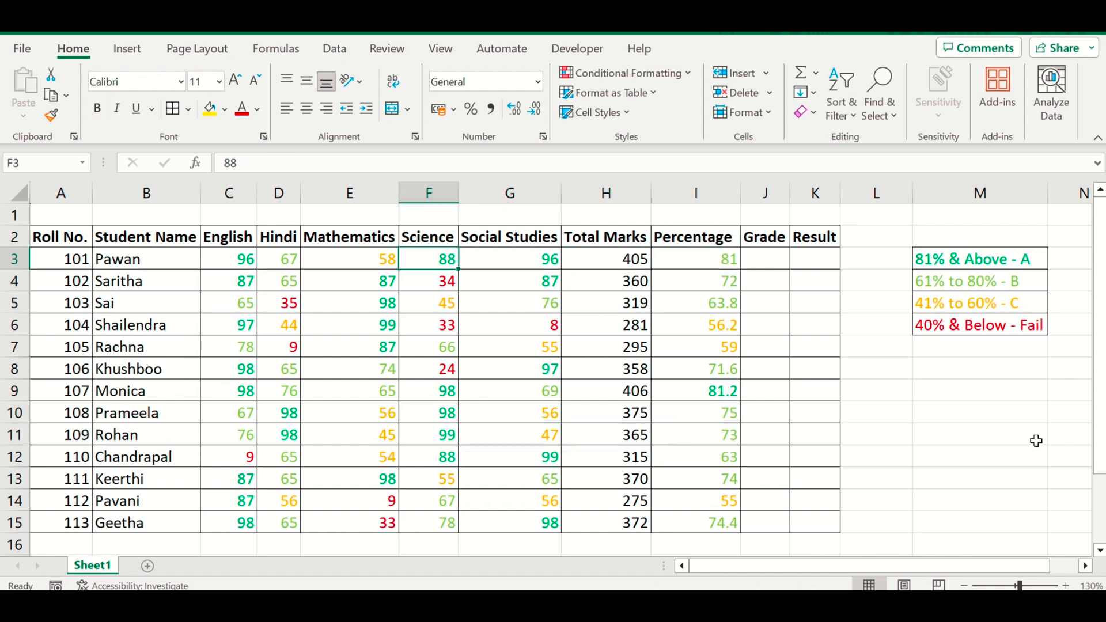
{"action": "key", "text": "Left"}
{"action": "key", "text": "Left"}
{"action": "key", "text": "Right"}
{"action": "key", "text": "Right"}
{"action": "key", "text": "Right"}
{"action": "key", "text": "Right"}
{"action": "key", "text": "Right"}
{"action": "key", "text": "Left"}
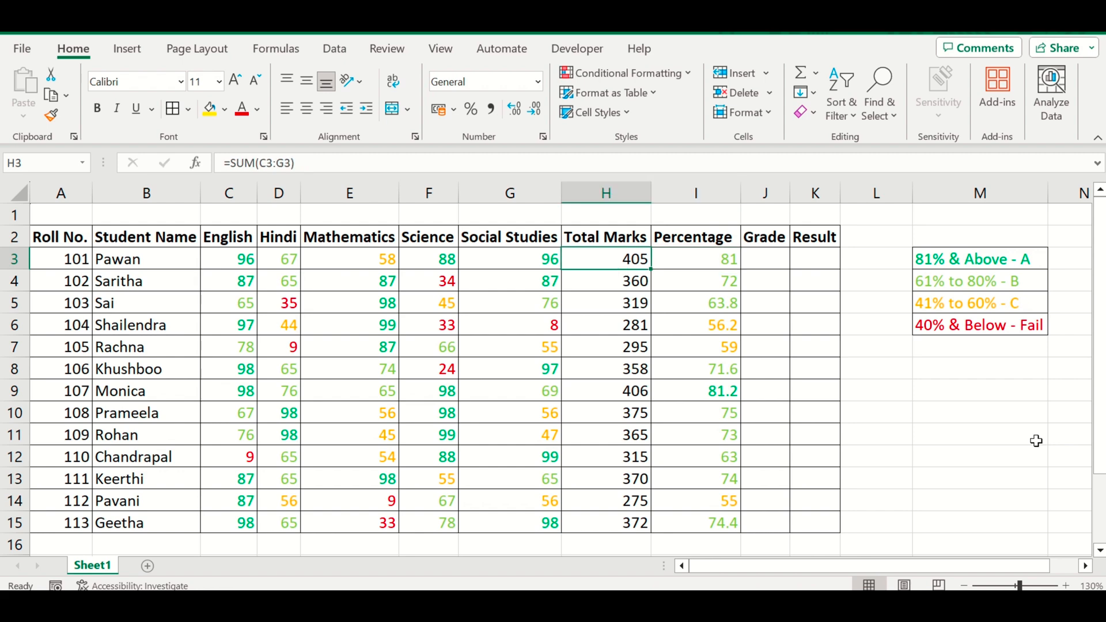
- Review the color-coded percentages in I3:I15 and the formulas behind them
{"action": "key", "text": "Right"}
{"action": "key", "text": "Down"}
{"action": "key", "text": "Down"}
{"action": "key", "text": "Down"}
{"action": "key", "text": "Down"}
{"action": "key", "text": "Down"}
{"action": "key", "text": "Down"}
{"action": "key", "text": "Down"}
{"action": "key", "text": "Down"}
{"action": "key", "text": "Down"}
{"action": "key", "text": "Down"}
{"action": "key", "text": "Down"}
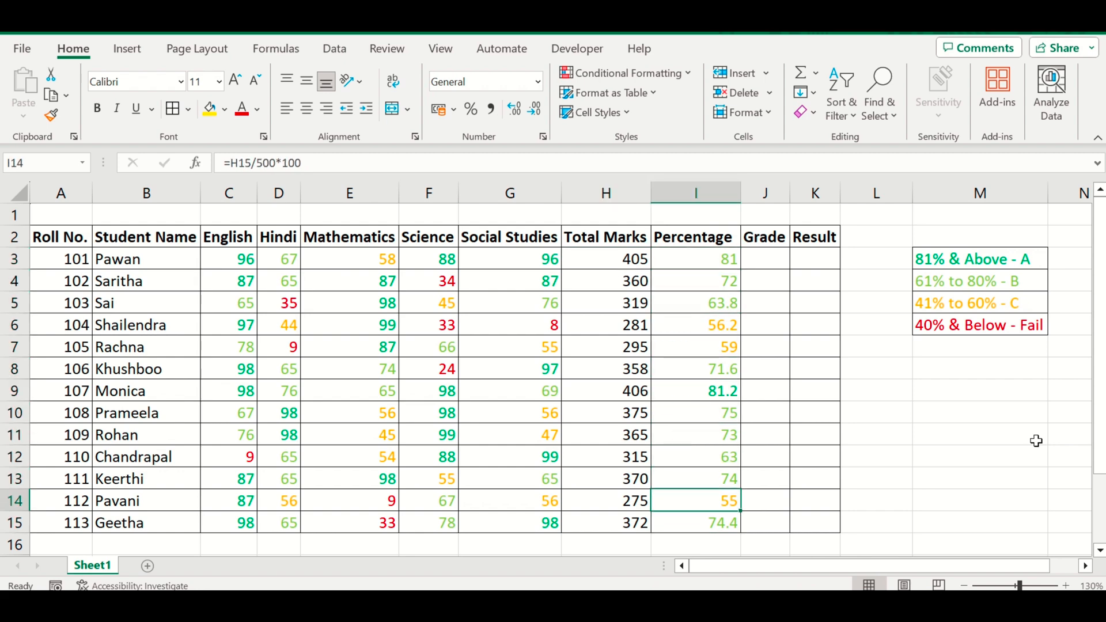
{"action": "key", "text": "Up"}
{"action": "key", "text": "ctrl+Up"}
{"action": "key", "text": "Down"}
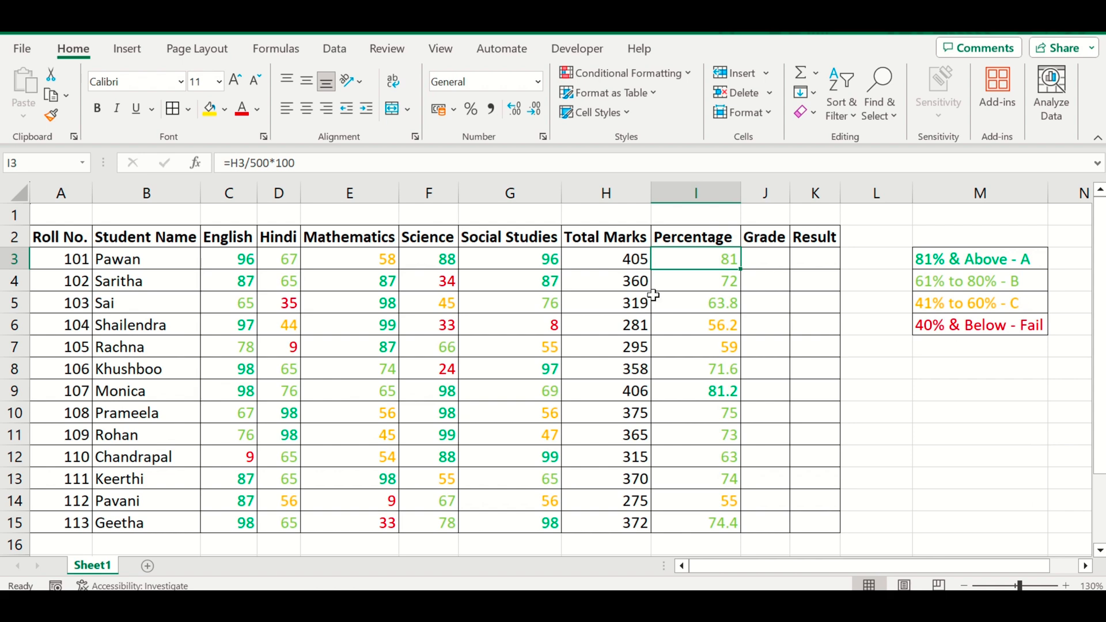
{"action": "left_click_drag", "start_coordinate": [681, 254], "coordinate": [708, 522]}
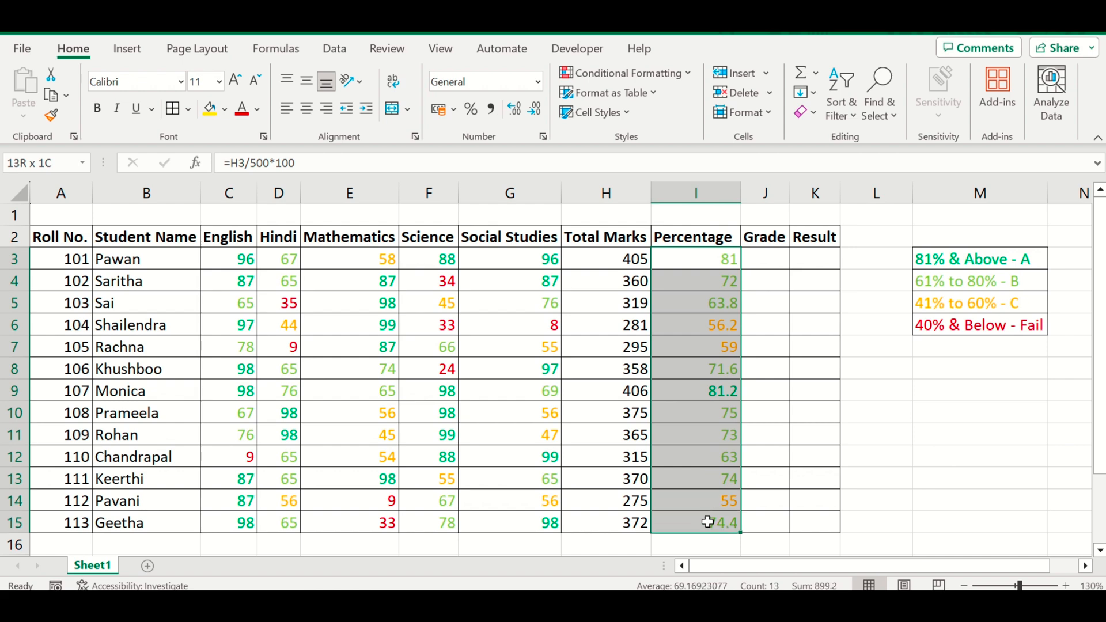
{"action": "left_click", "coordinate": [704, 256]}
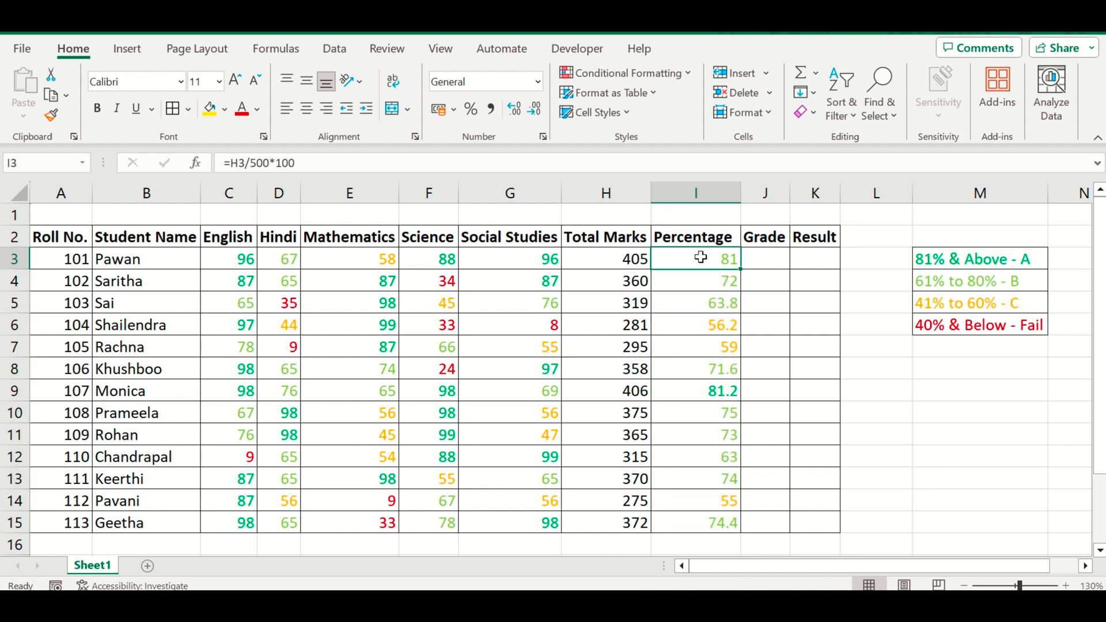
- Start the grade formula in J3 with an IF that returns "A" when I3>=81
{"action": "left_click", "coordinate": [778, 257]}
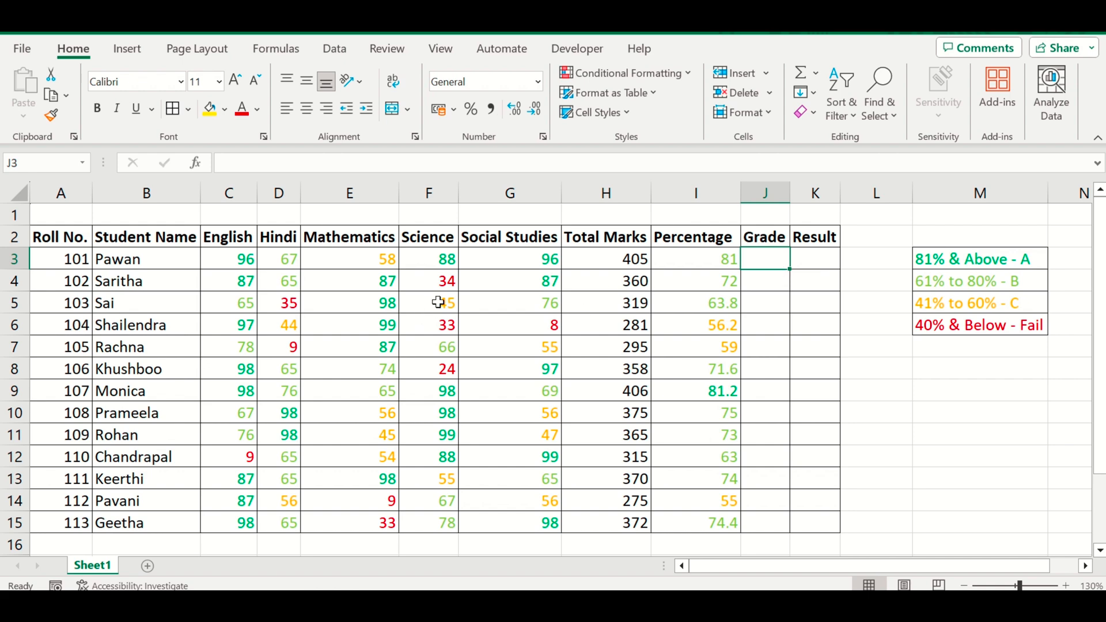
{"action": "left_click", "coordinate": [832, 257]}
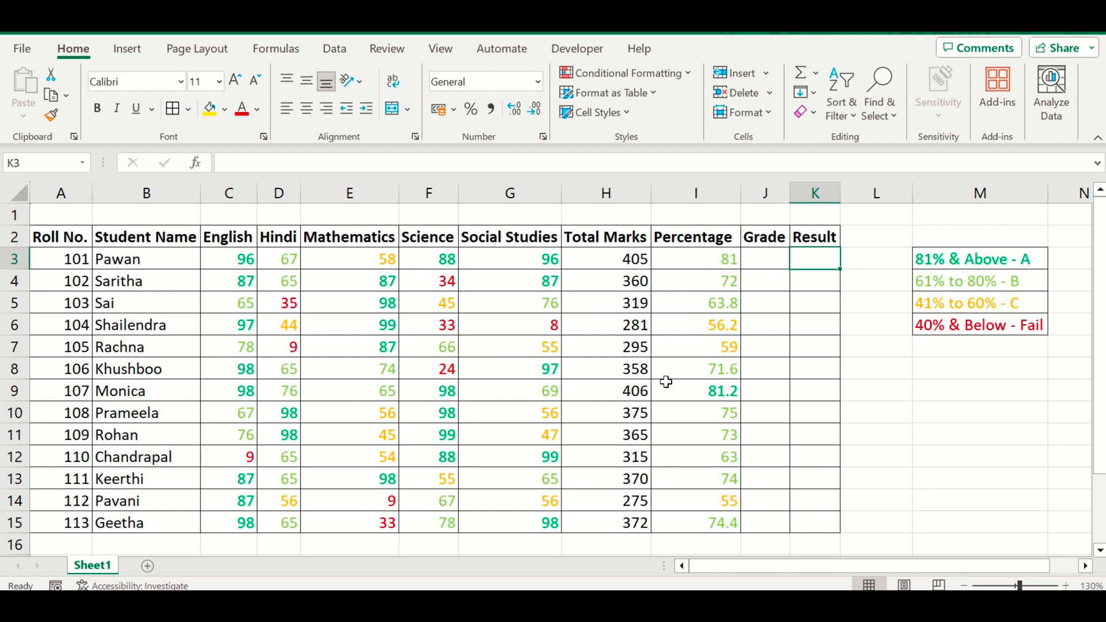
{"action": "key", "text": "Left"}
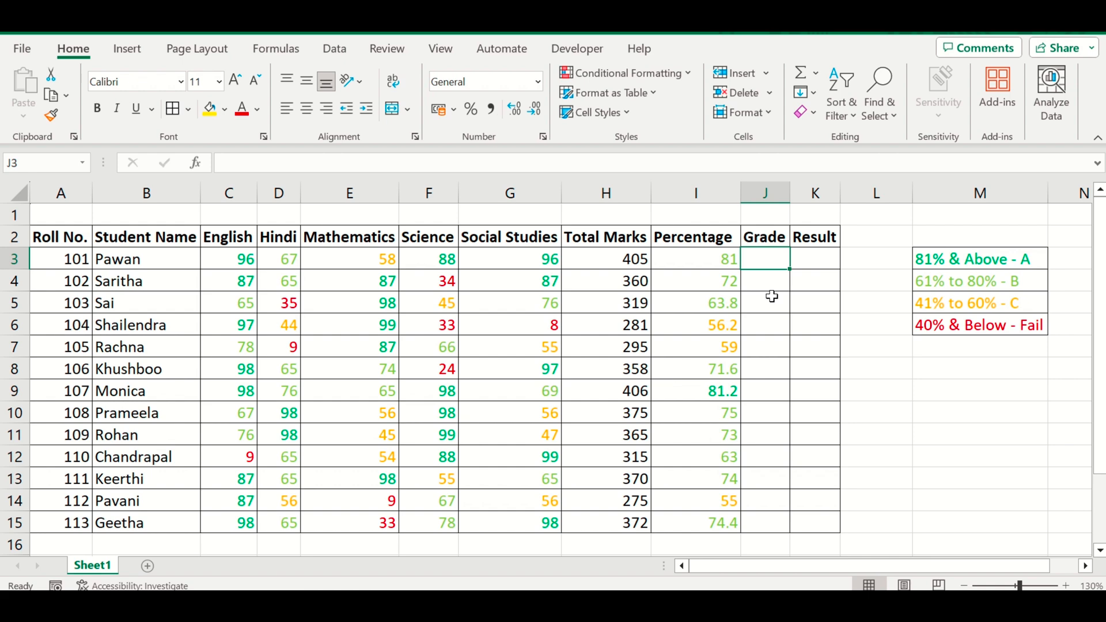
{"action": "type", "text": "=i"}
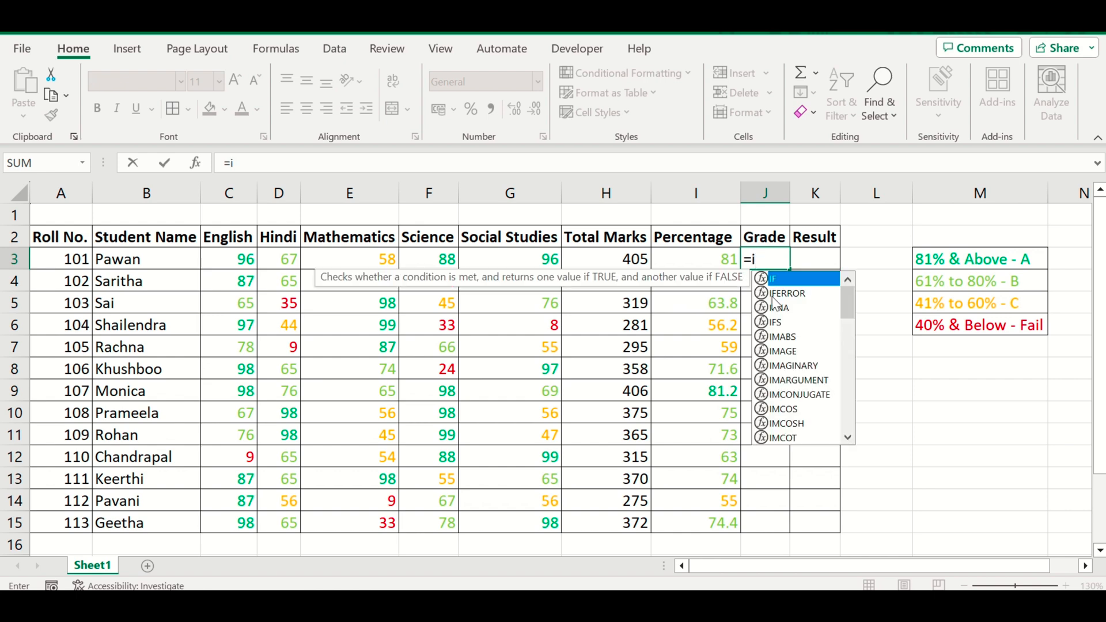
{"action": "type", "text": "f"}
{"action": "key", "text": "Tab"}
{"action": "key", "text": "Left"}
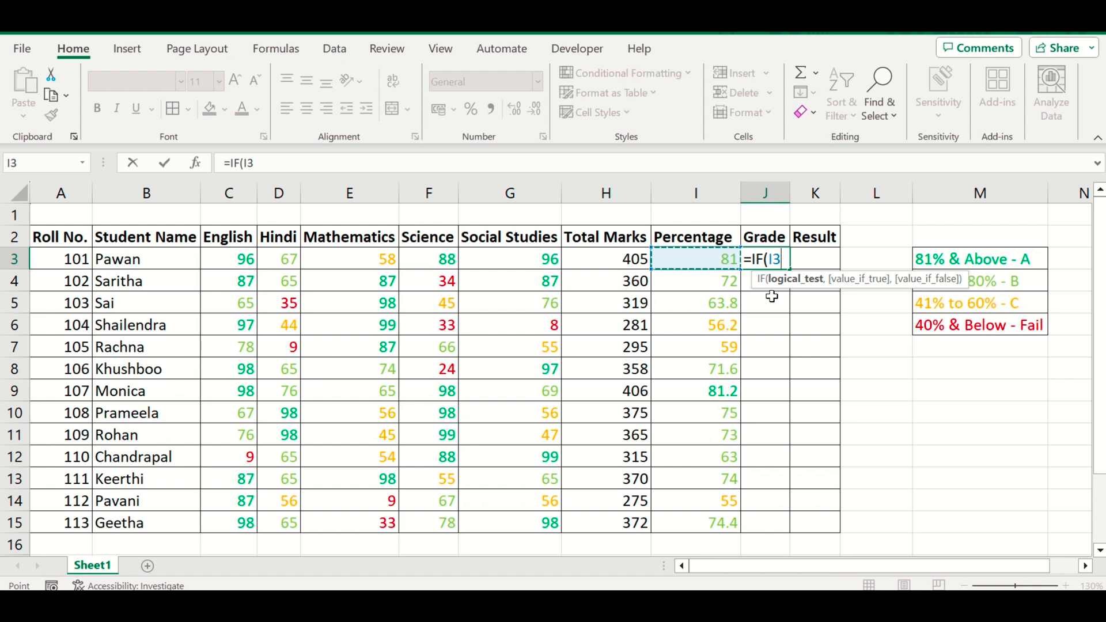
{"action": "type", "text": ">="}
{"action": "type", "text": "81"}
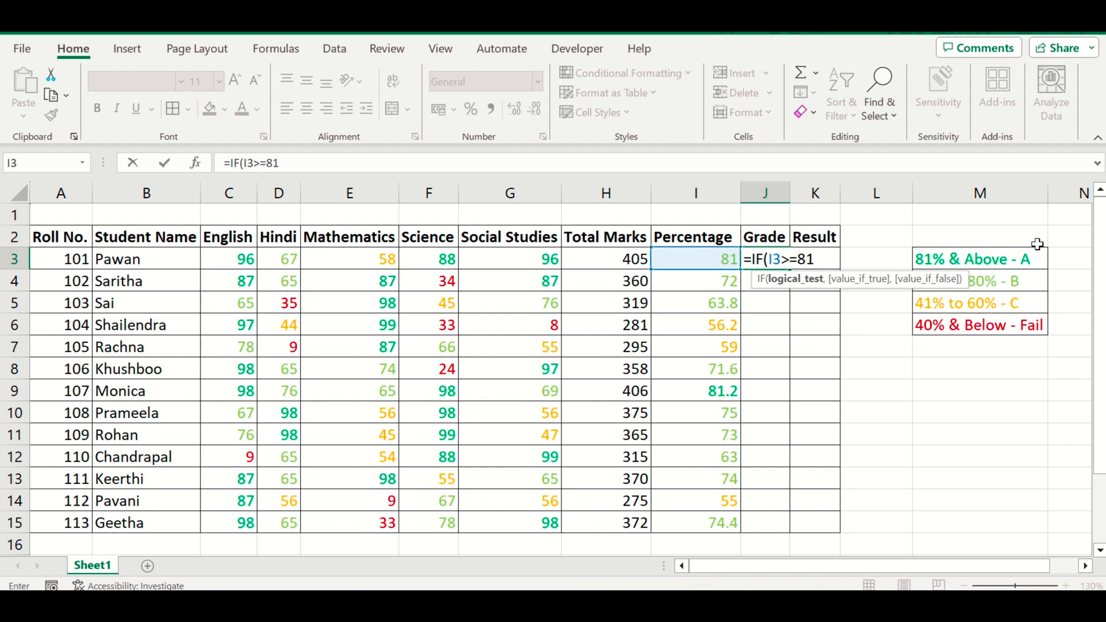
{"action": "type", "text": ","}
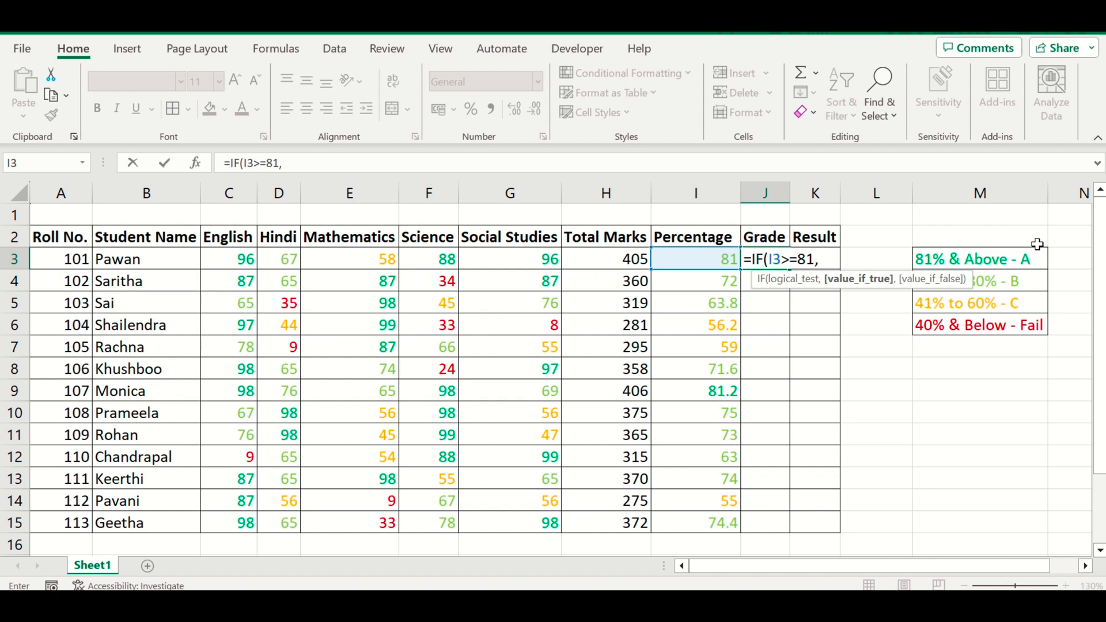
{"action": "type", "text": "\"A\",if"}
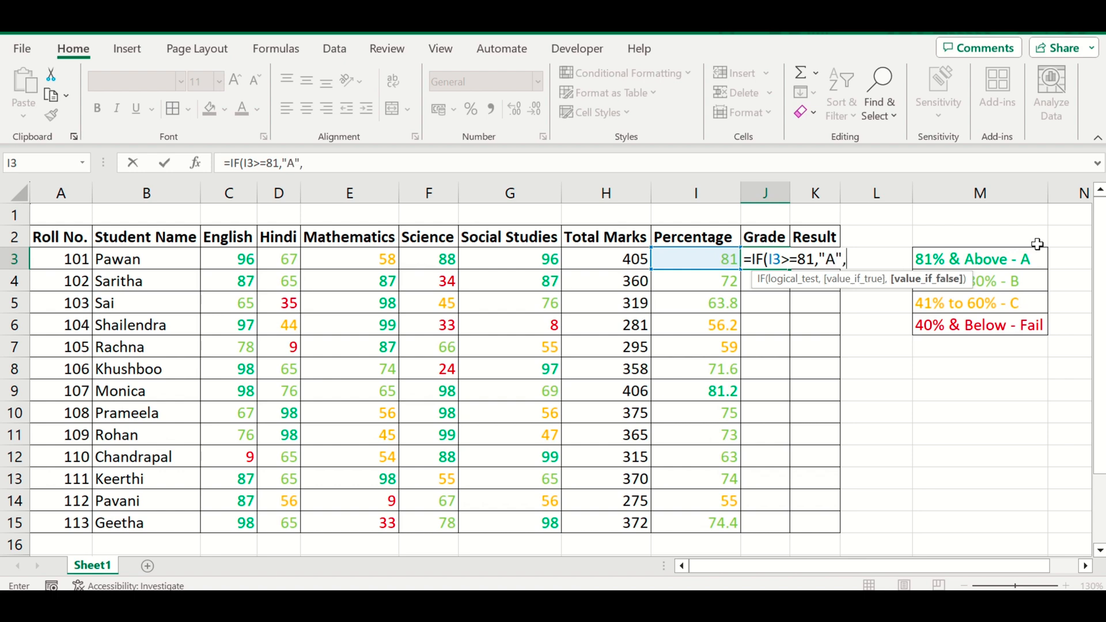
- Nest a second IF in the J3 grade formula that returns "B" when I3>=61
{"action": "type", "text": "("}
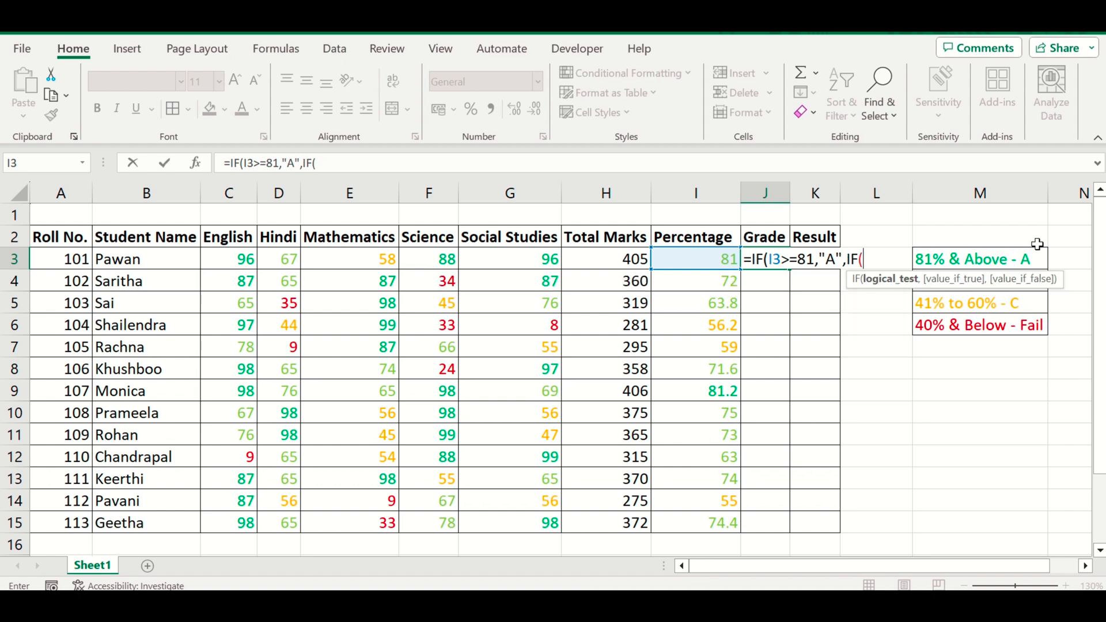
{"action": "key", "text": "Left"}
{"action": "key", "text": "Left"}
{"action": "key", "text": "Right"}
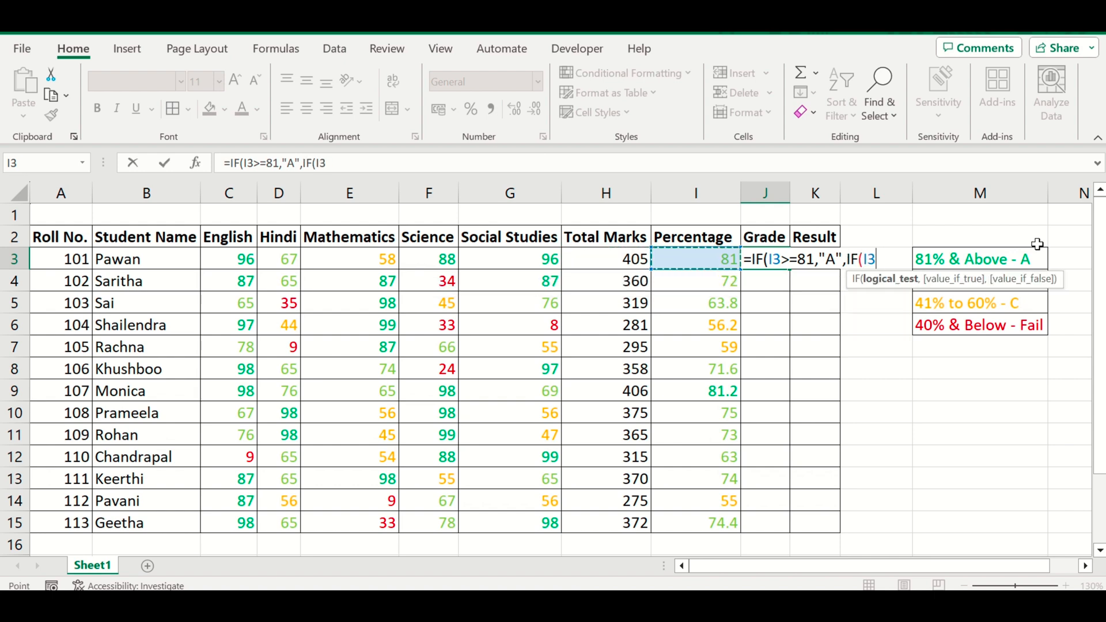
{"action": "type", "text": ">=61"}
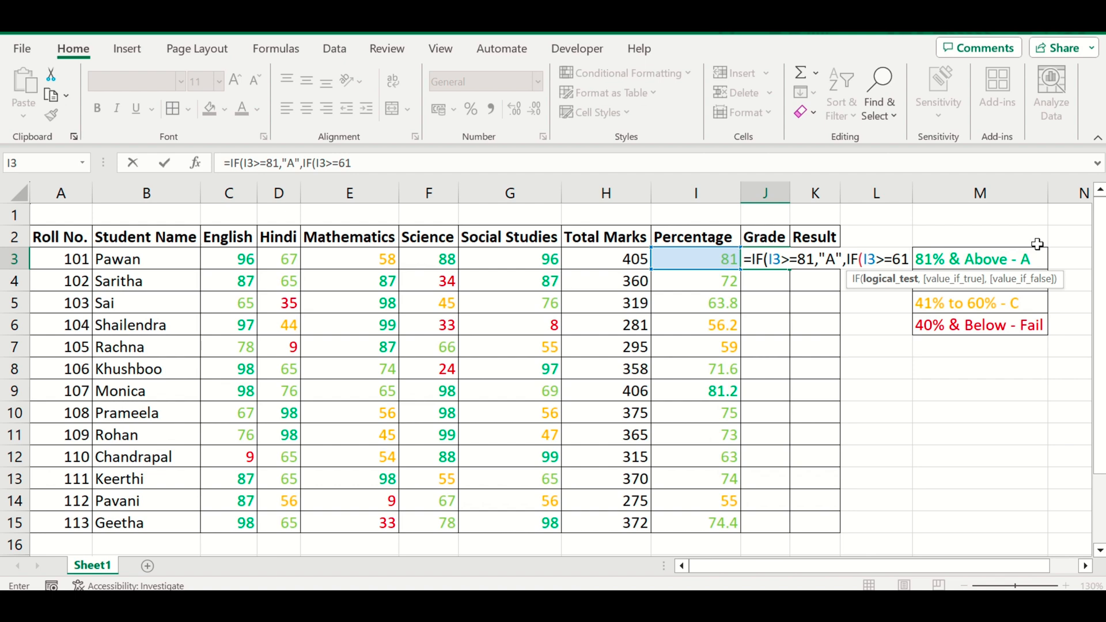
{"action": "type", "text": ",\""}
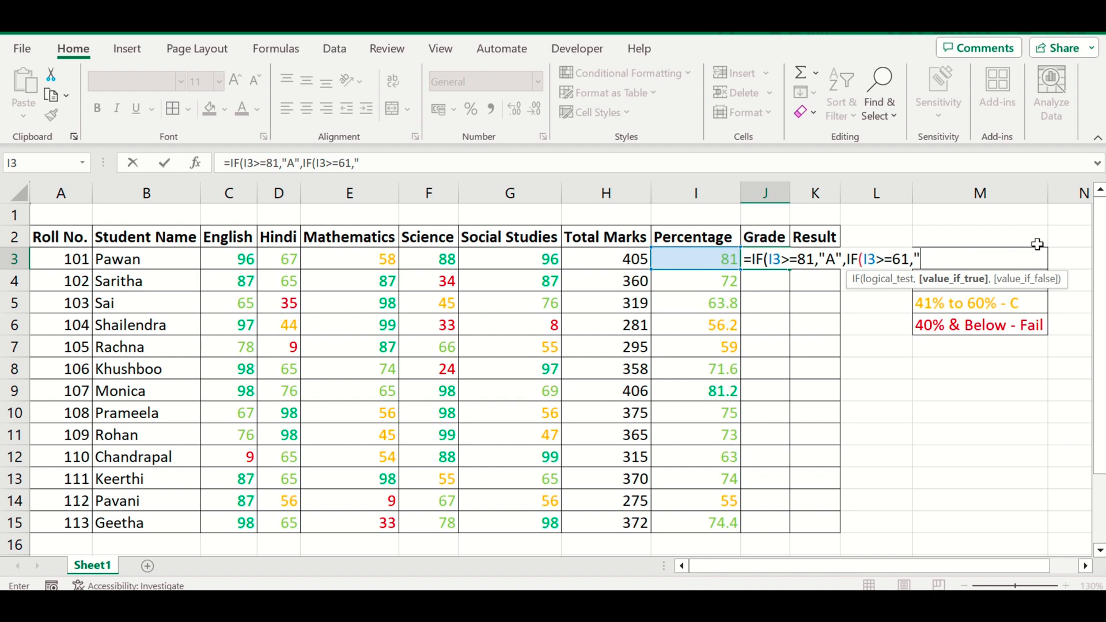
{"action": "type", "text": "B\""}
- Nest a third IF in the J3 grade formula that returns "C" when I3>=41
{"action": "type", "text": ",if"}
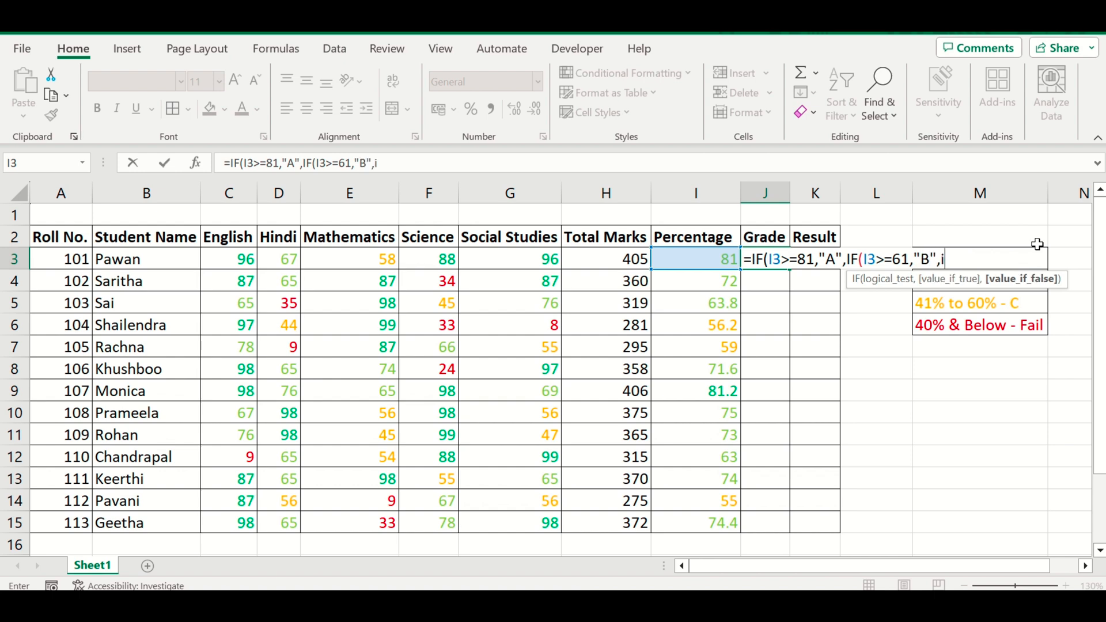
{"action": "key", "text": "Tab"}
{"action": "key", "text": "Left"}
{"action": "key", "text": "Left"}
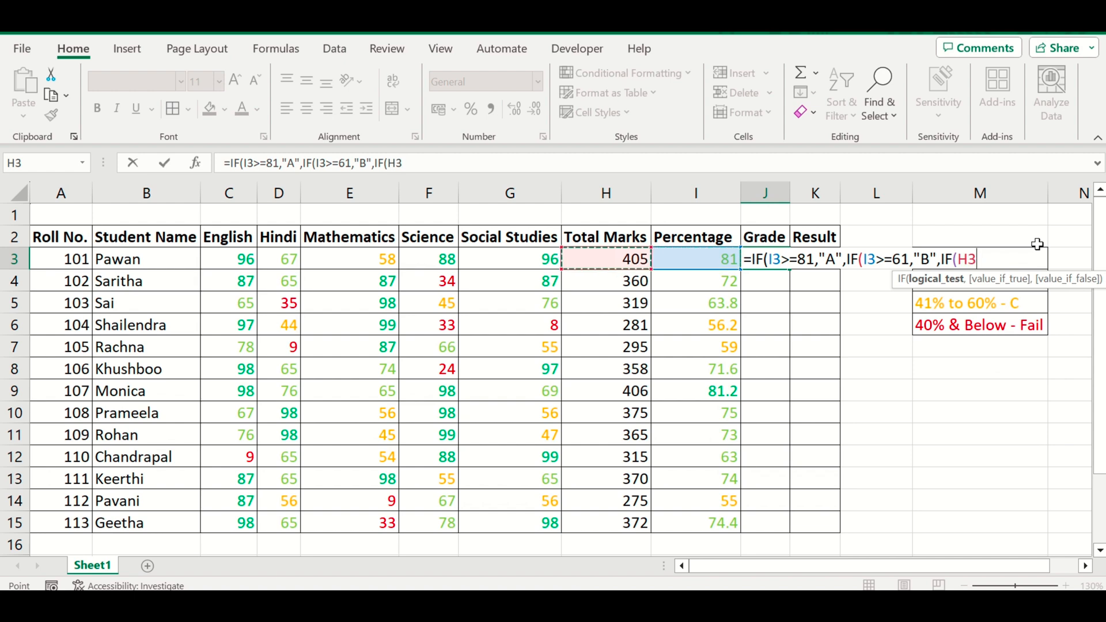
{"action": "key", "text": "Right"}
{"action": "type", "text": ">="}
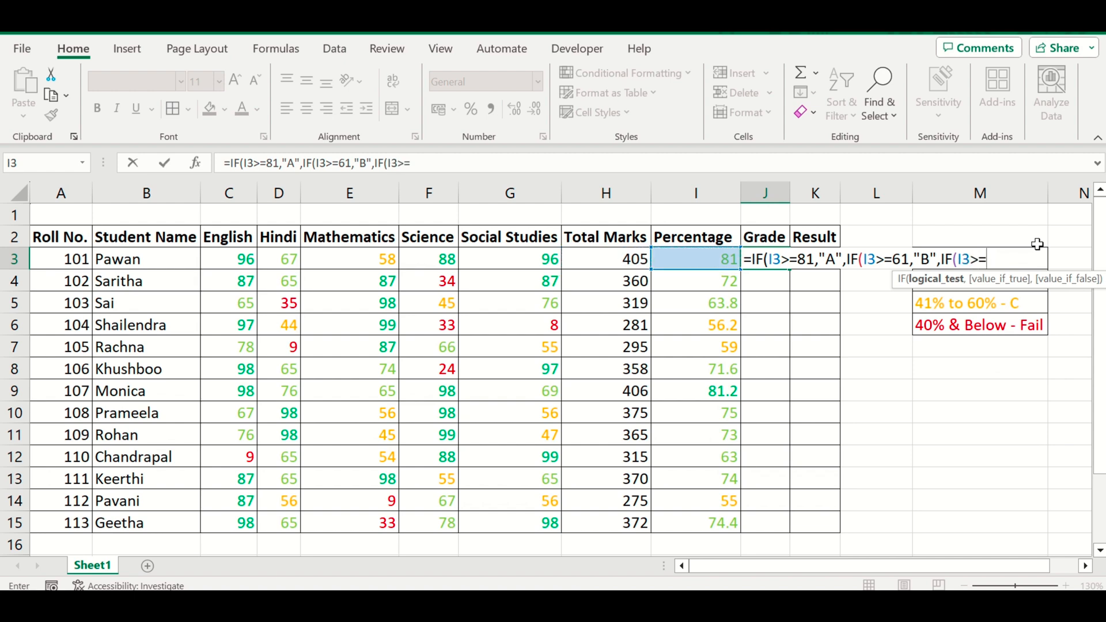
{"action": "type", "text": "41,"}
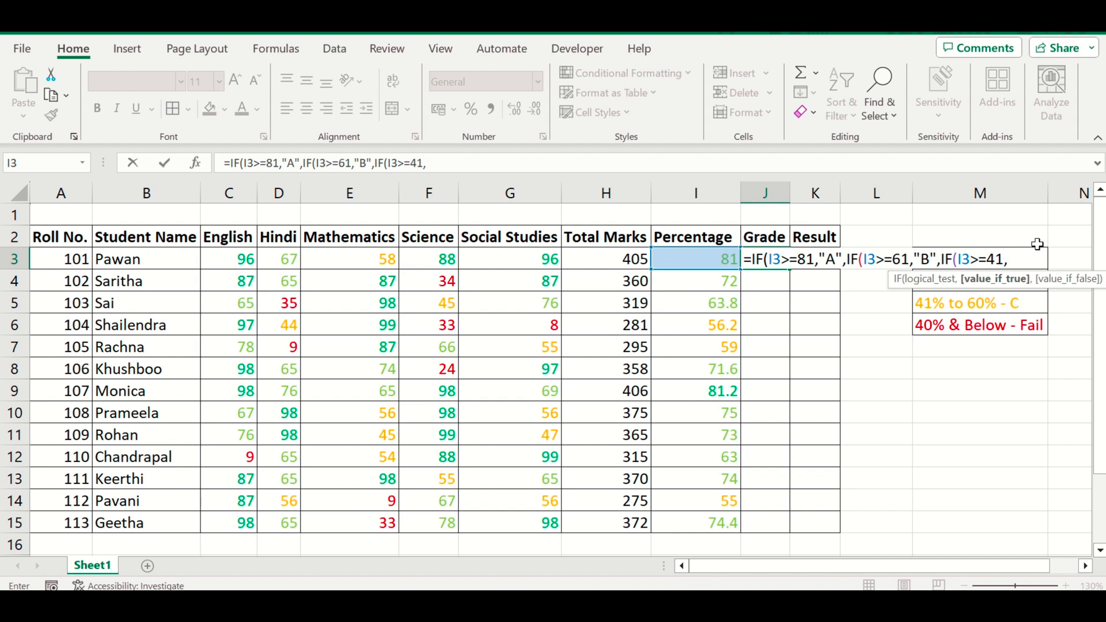
{"action": "type", "text": "\"C\","}
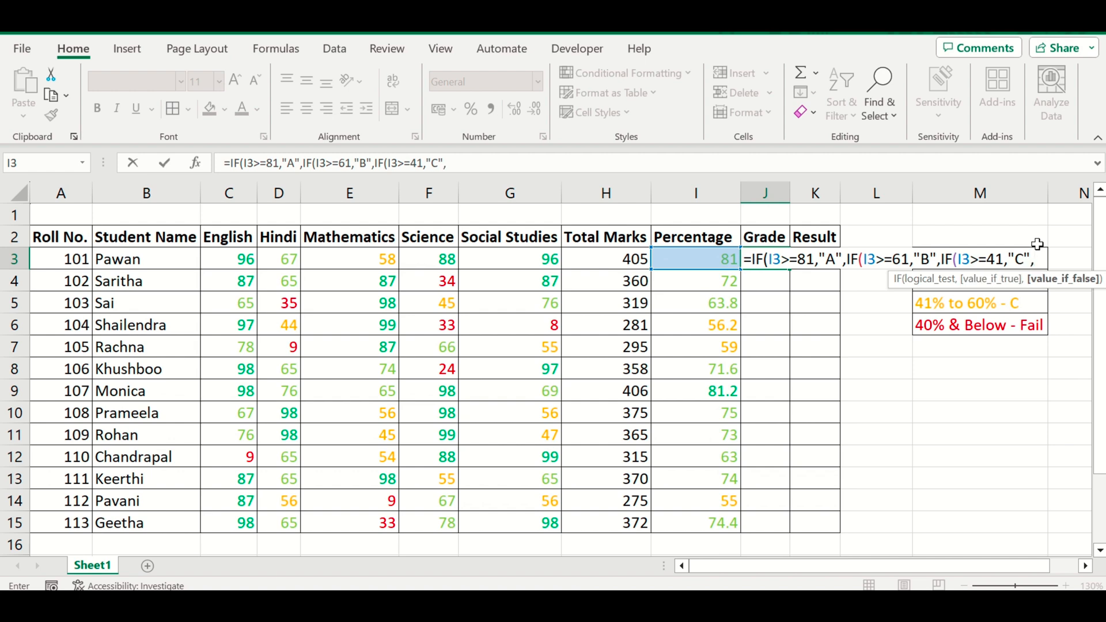
- Complete the J3 grade formula with "Fail" as the final fallback value and close all three IFs
{"action": "type", "text": "\"Fail\"))"}
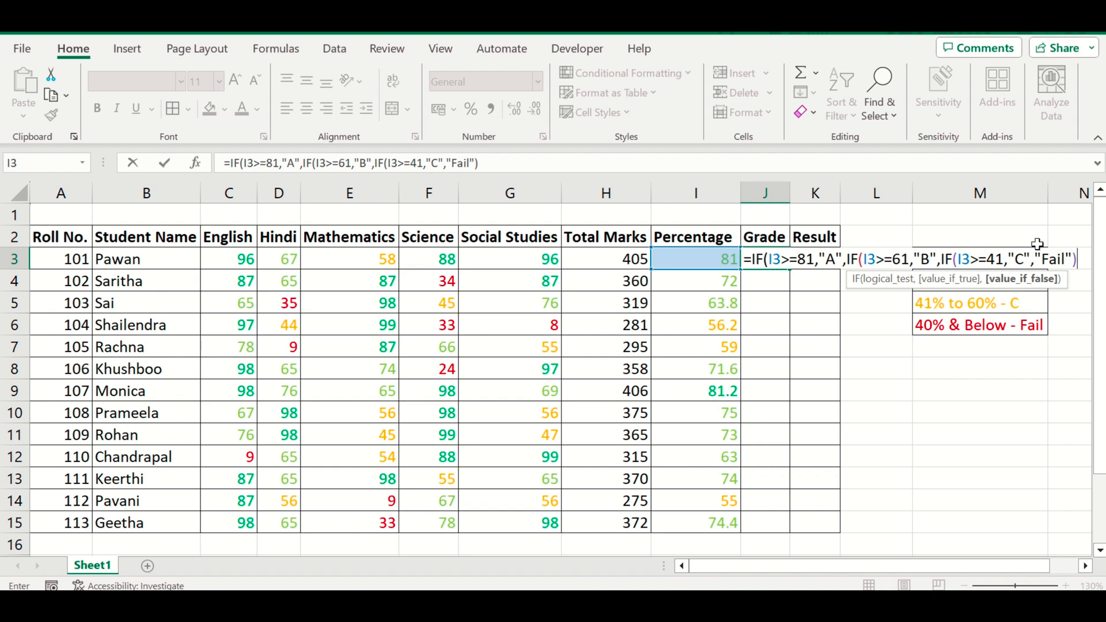
{"action": "type", "text": ")"}
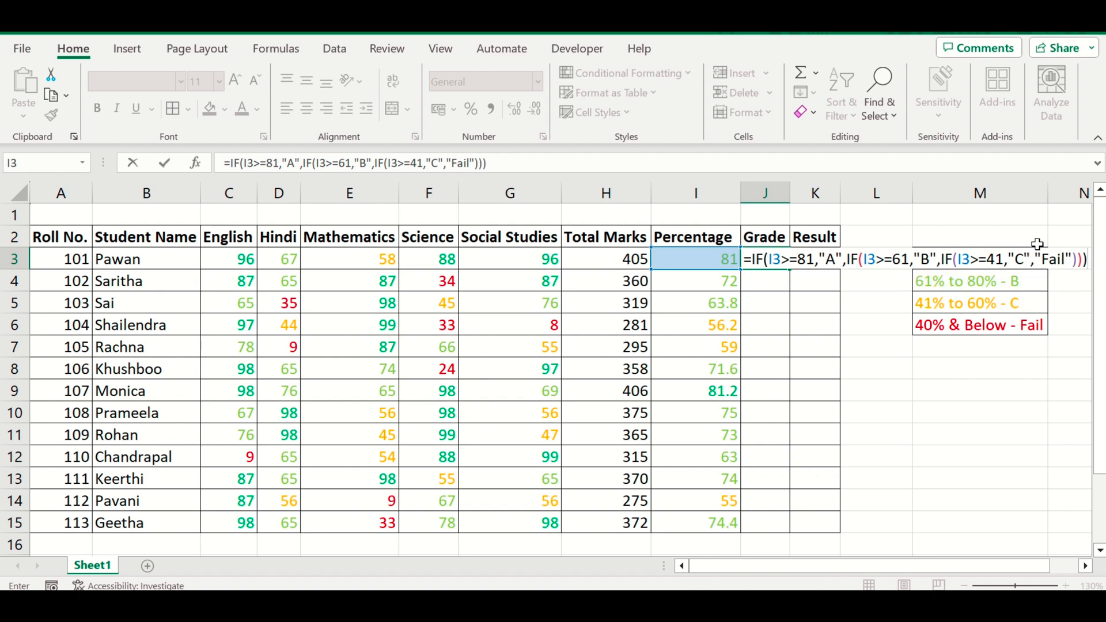
{"action": "key", "text": "Return"}
- Copy the grade formula from J3 to all student rows in J3:J15
{"action": "key", "text": "Up"}
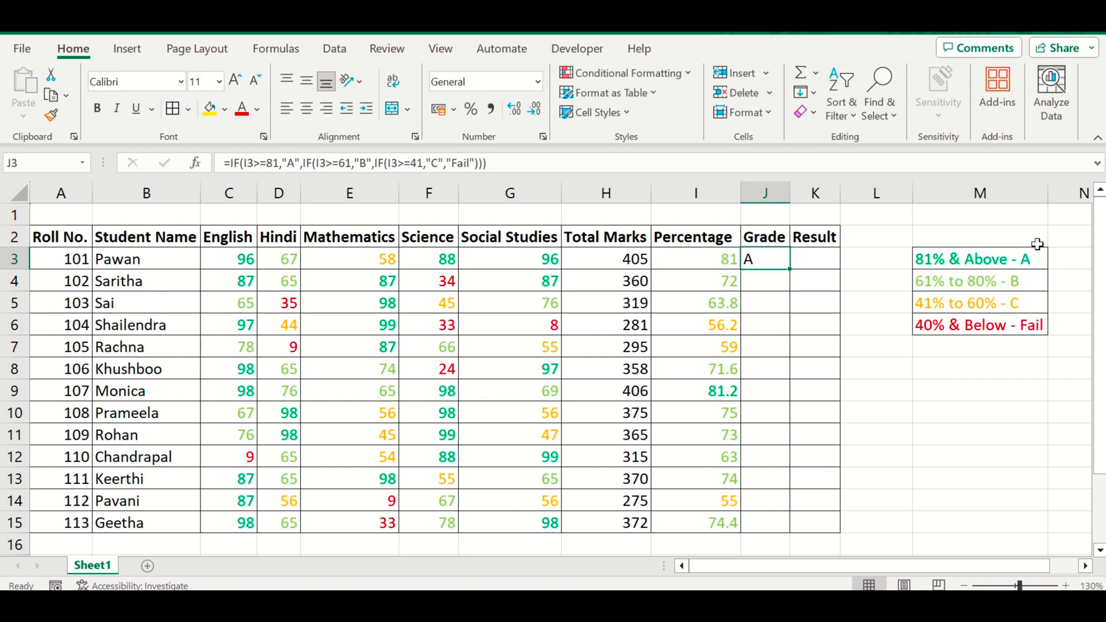
{"action": "key", "text": "ctrl+c"}
{"action": "key", "text": "Left"}
{"action": "key", "text": "ctrl+Down"}
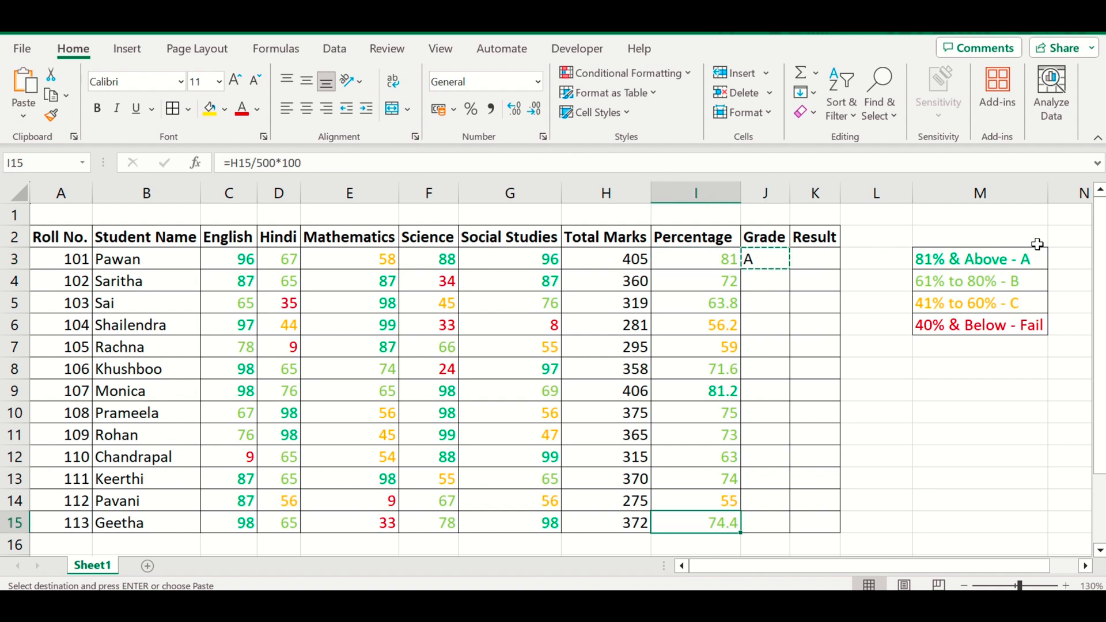
{"action": "key", "text": "Right"}
{"action": "key", "text": "ctrl+shift+Up"}
{"action": "key", "text": "Return"}
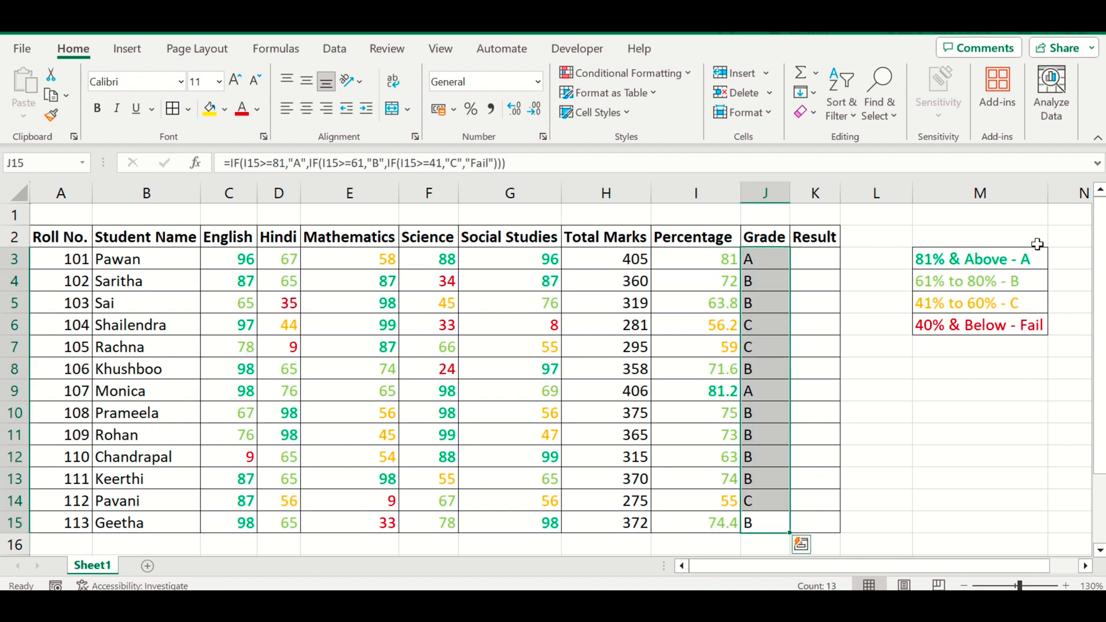
- Check the copied grade formulas up column J from J15 to J3 and save the workbook
{"action": "key", "text": "Up"}
{"action": "key", "text": "Up"}
{"action": "key", "text": "Up"}
{"action": "key", "text": "Up"}
{"action": "key", "text": "Up"}
{"action": "key", "text": "Up"}
{"action": "key", "text": "Up"}
{"action": "key", "text": "Up"}
{"action": "key", "text": "Up"}
{"action": "key", "text": "Up"}
{"action": "key", "text": "Up"}
{"action": "key", "text": "Up"}
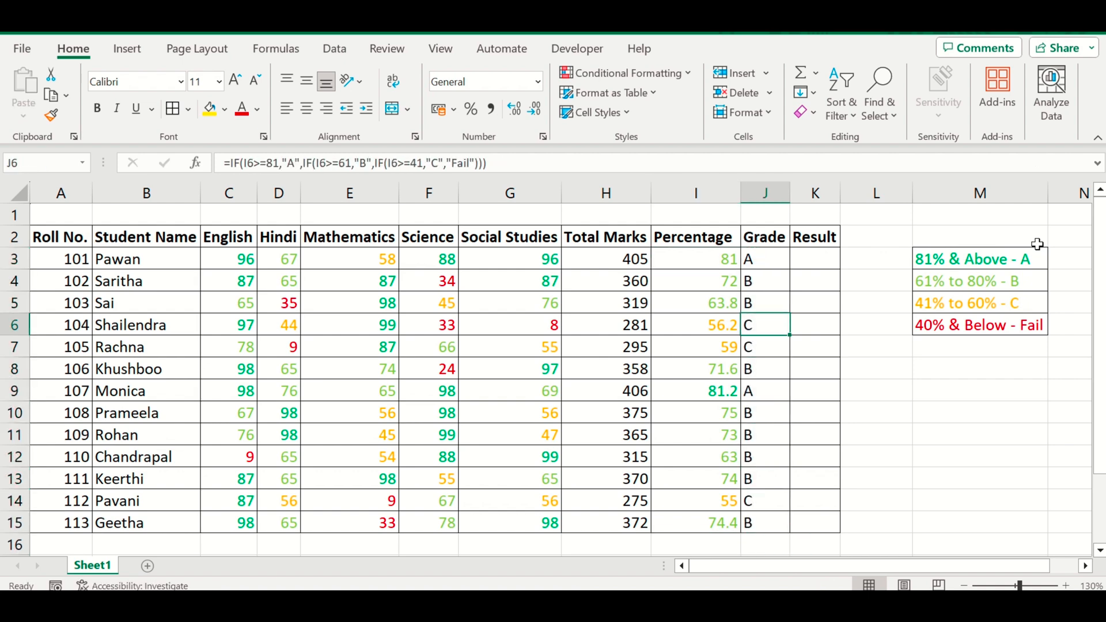
{"action": "key", "text": "Down"}
{"action": "key", "text": "Down"}
{"action": "key", "text": "Up"}
{"action": "key", "text": "Up"}
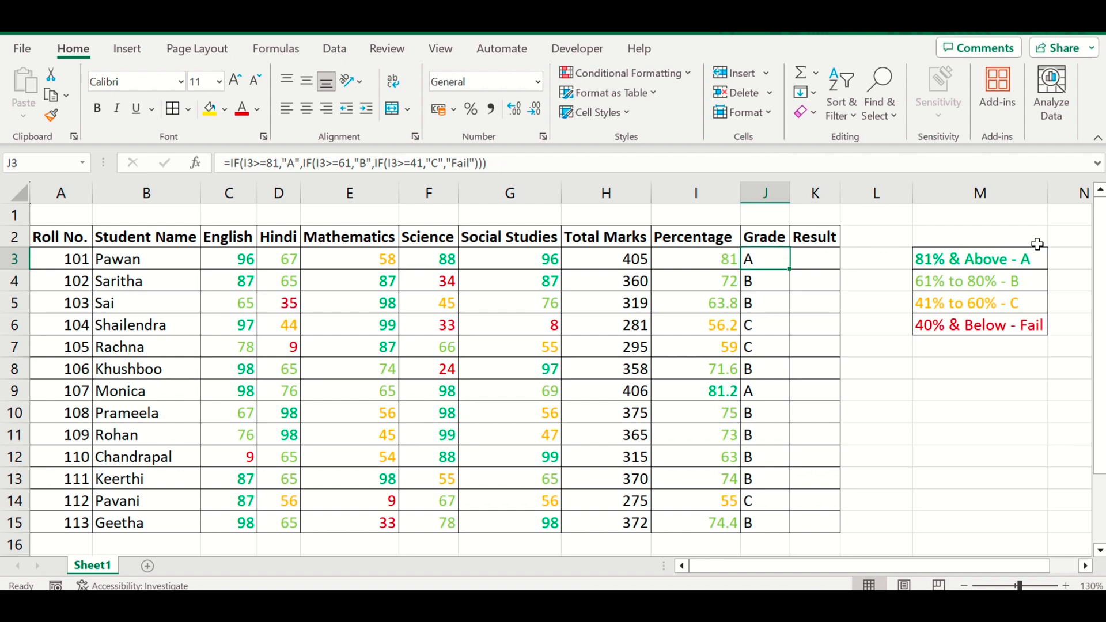
{"action": "key", "text": "ctrl+s"}
- Compare the grades and their formulas in J3:J6 with the percentages and the grade bands in column M
{"action": "key", "text": "Down"}
{"action": "key", "text": "Up"}
{"action": "key", "text": "Down"}
{"action": "key", "text": "Up"}
{"action": "key", "text": "Down"}
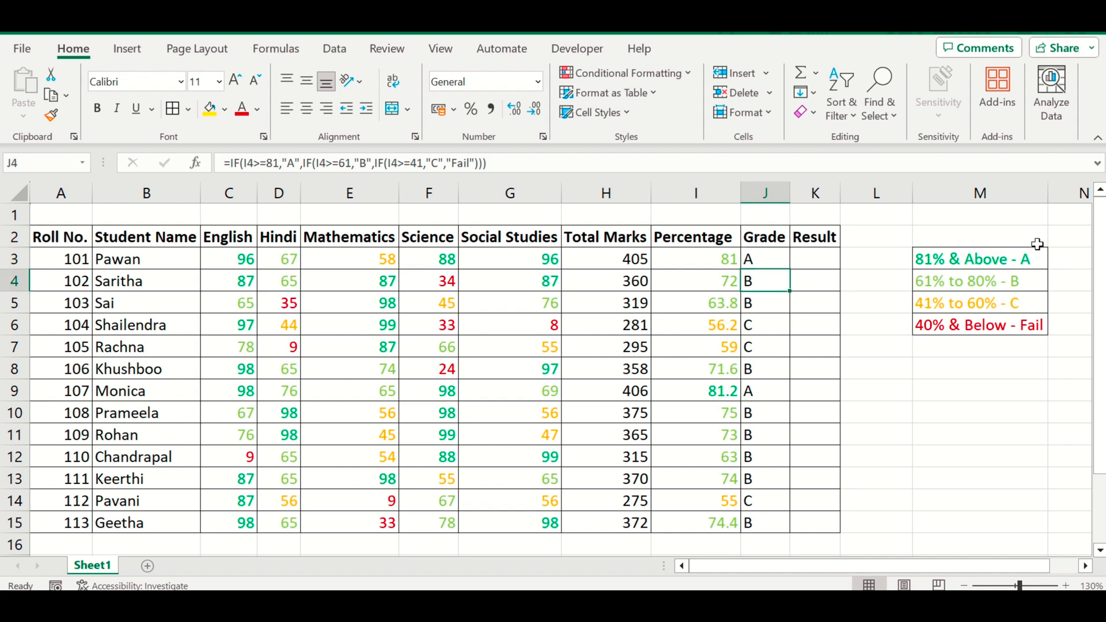
{"action": "key", "text": "Down"}
{"action": "key", "text": "Down"}
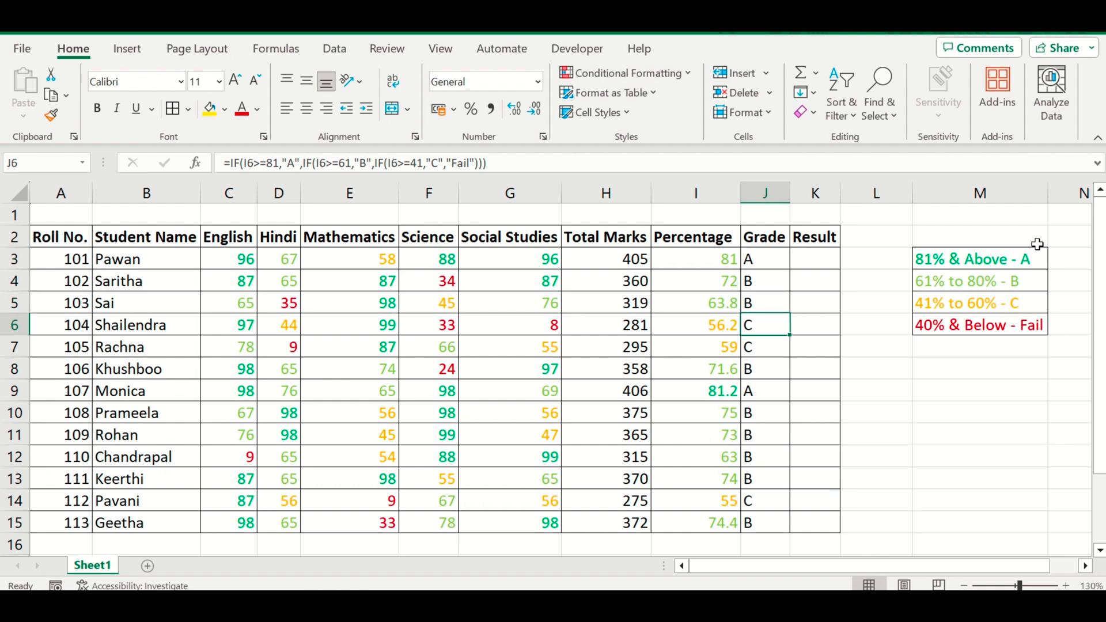
{"action": "key", "text": "Up"}
{"action": "key", "text": "Up"}
{"action": "key", "text": "Up"}
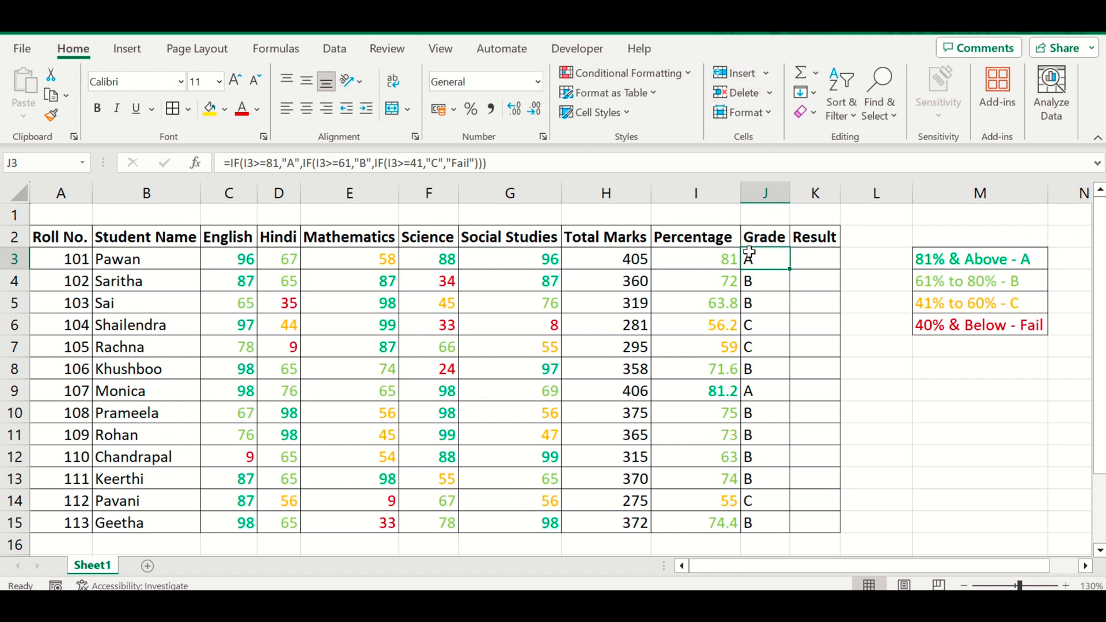
- Start a conditional formatting rule on J3:J15 for cells whose value is equal to A
{"action": "key", "text": "ctrl+shift+Down"}
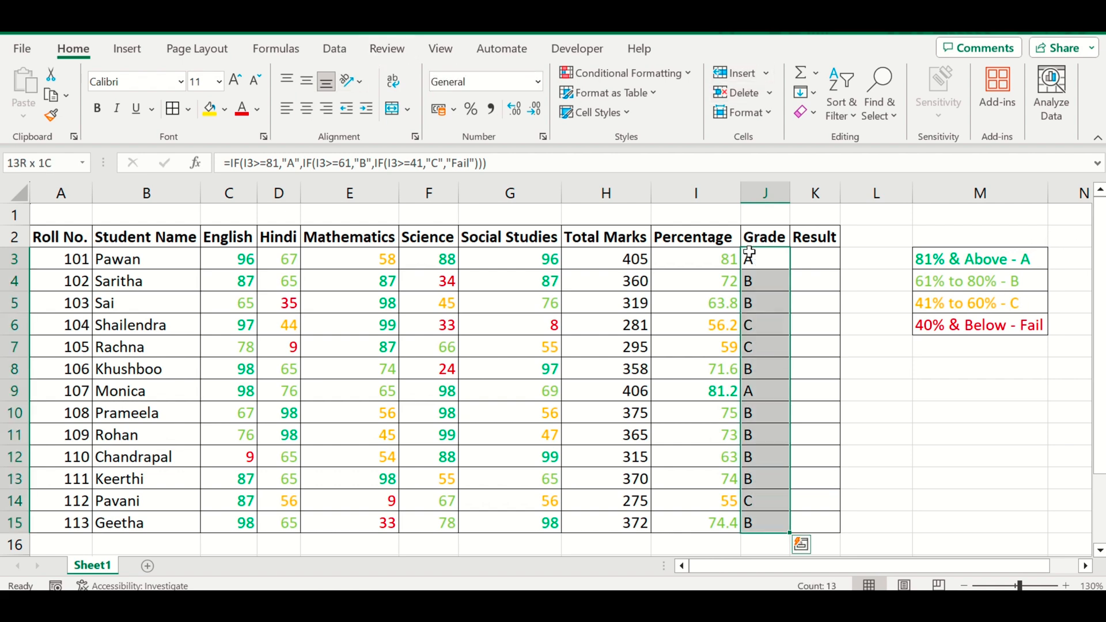
{"action": "left_click", "coordinate": [687, 72]}
{"action": "left_click", "coordinate": [613, 279]}
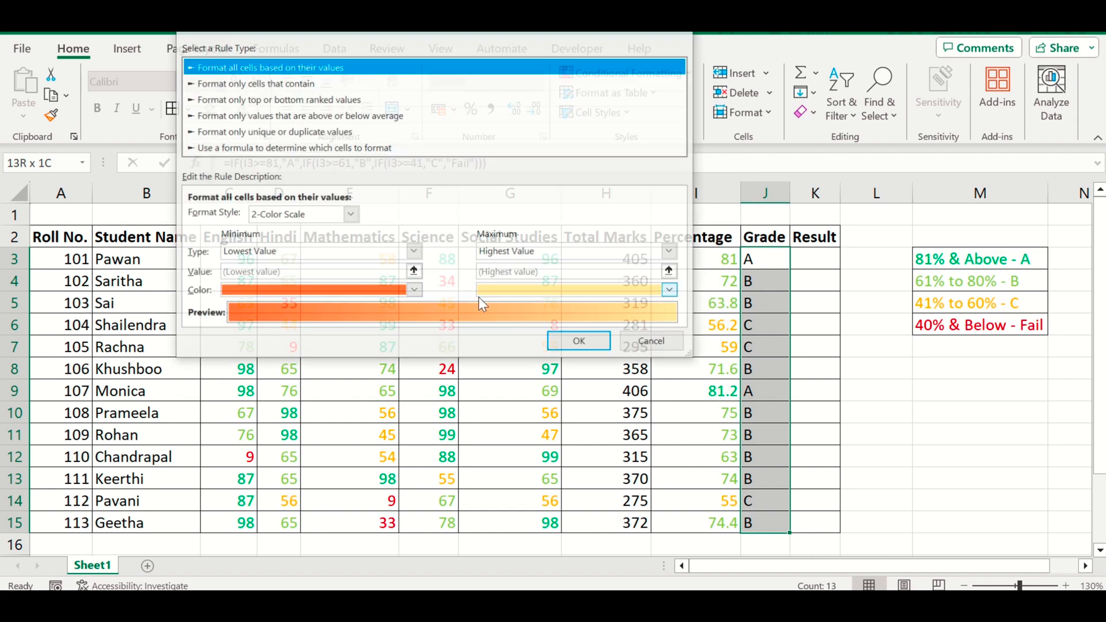
{"action": "left_click", "coordinate": [268, 84]}
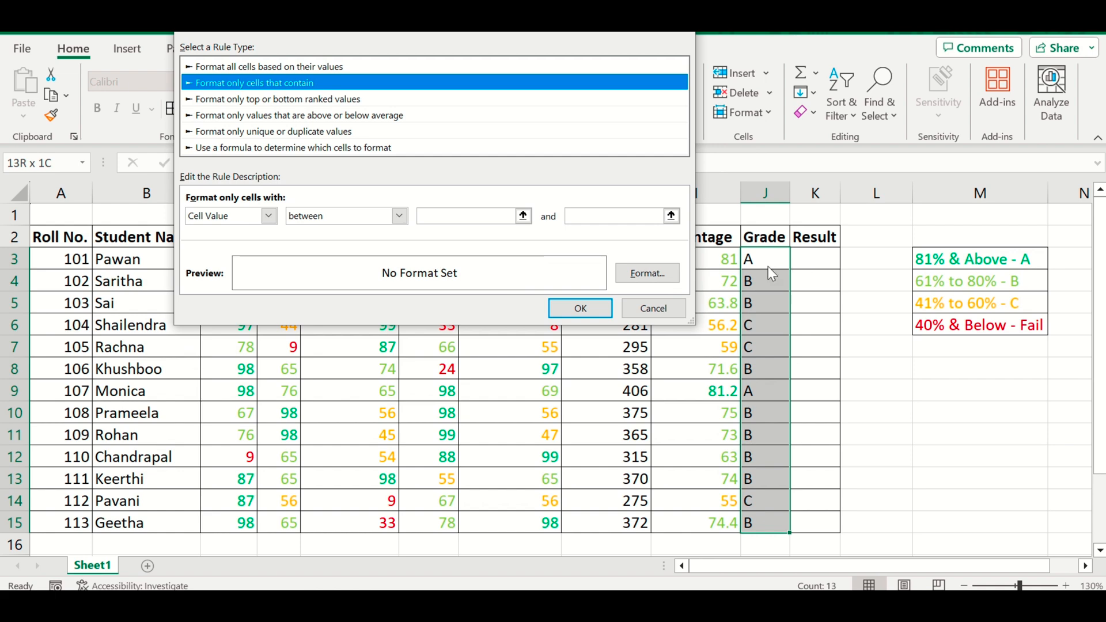
{"action": "left_click", "coordinate": [398, 216]}
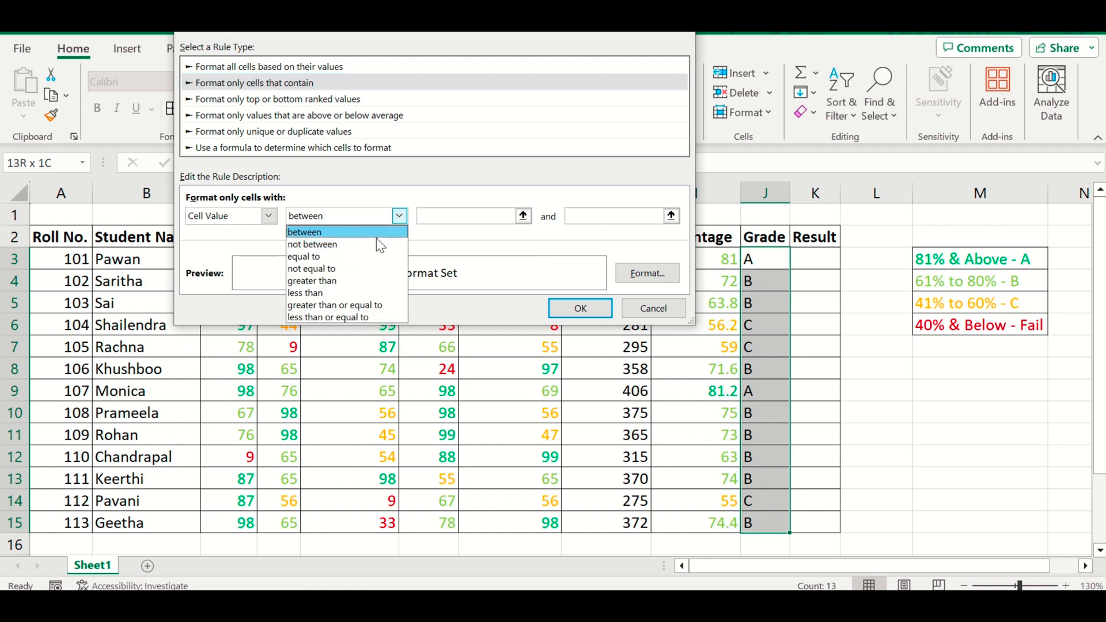
{"action": "left_click", "coordinate": [371, 257]}
{"action": "left_click", "coordinate": [495, 213]}
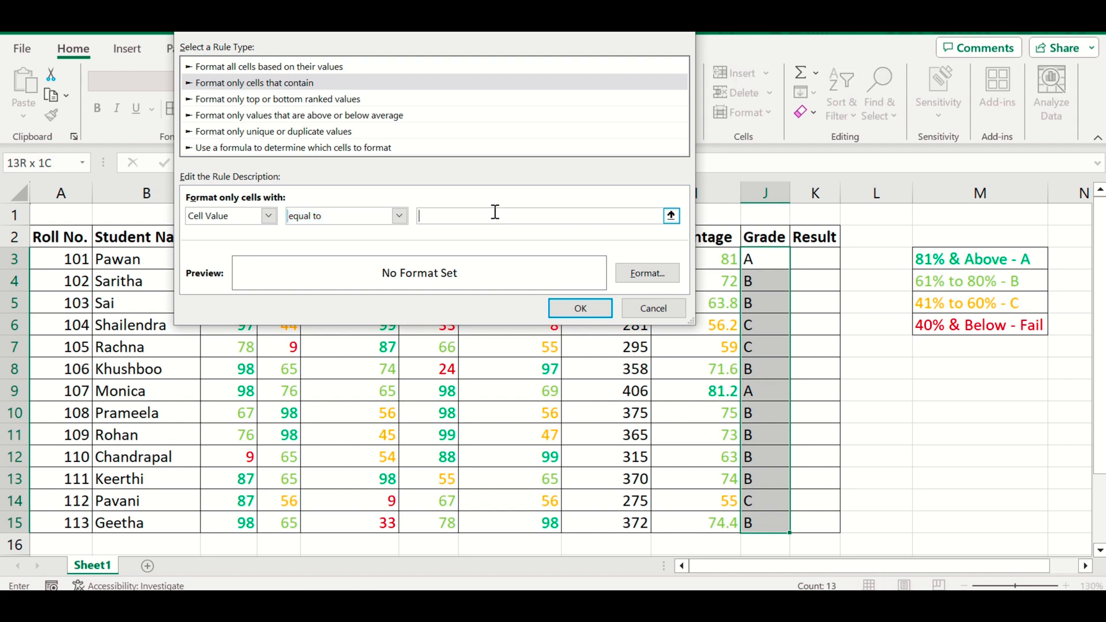
{"action": "type", "text": "A"}
- Give the grade A rule the standard Green font color and apply it to J3:J15
{"action": "left_click", "coordinate": [668, 275]}
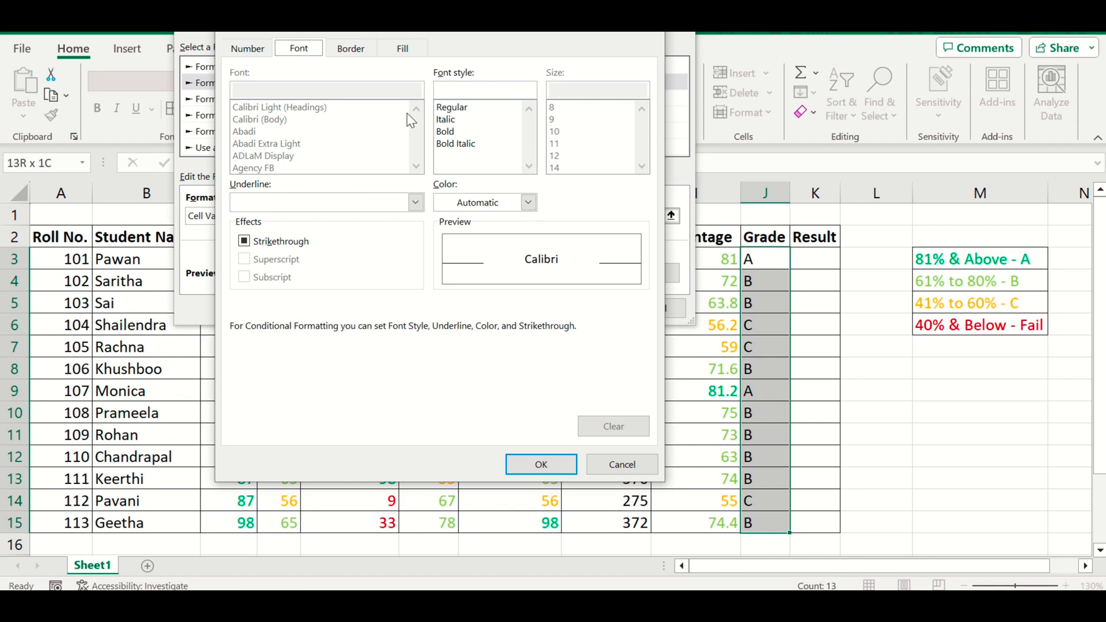
{"action": "left_click", "coordinate": [529, 203]}
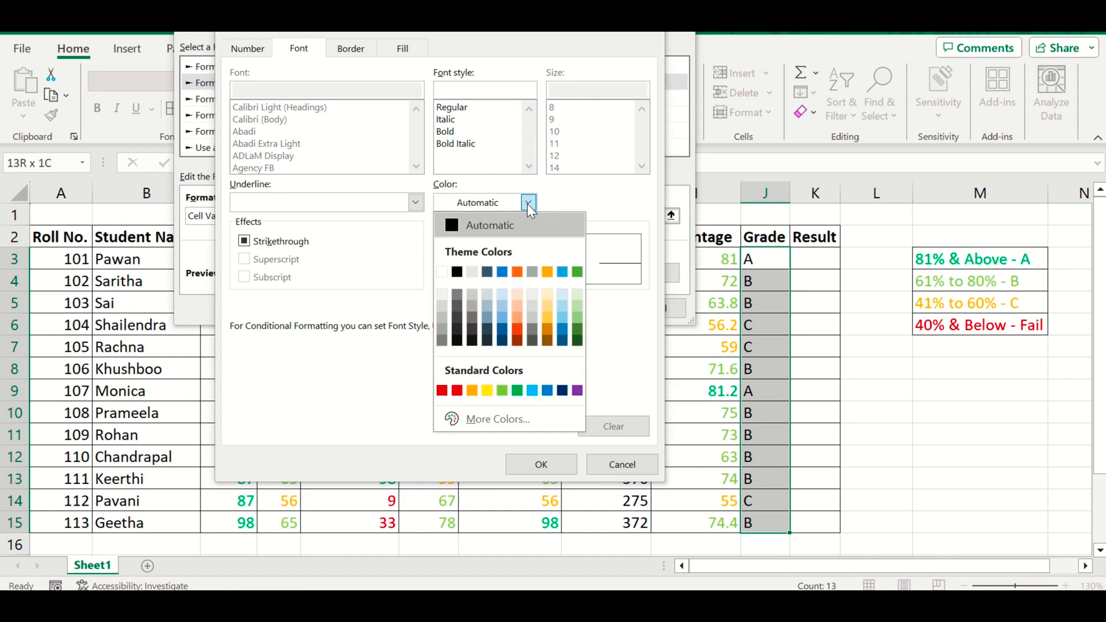
{"action": "left_click", "coordinate": [517, 391]}
{"action": "left_click", "coordinate": [552, 464]}
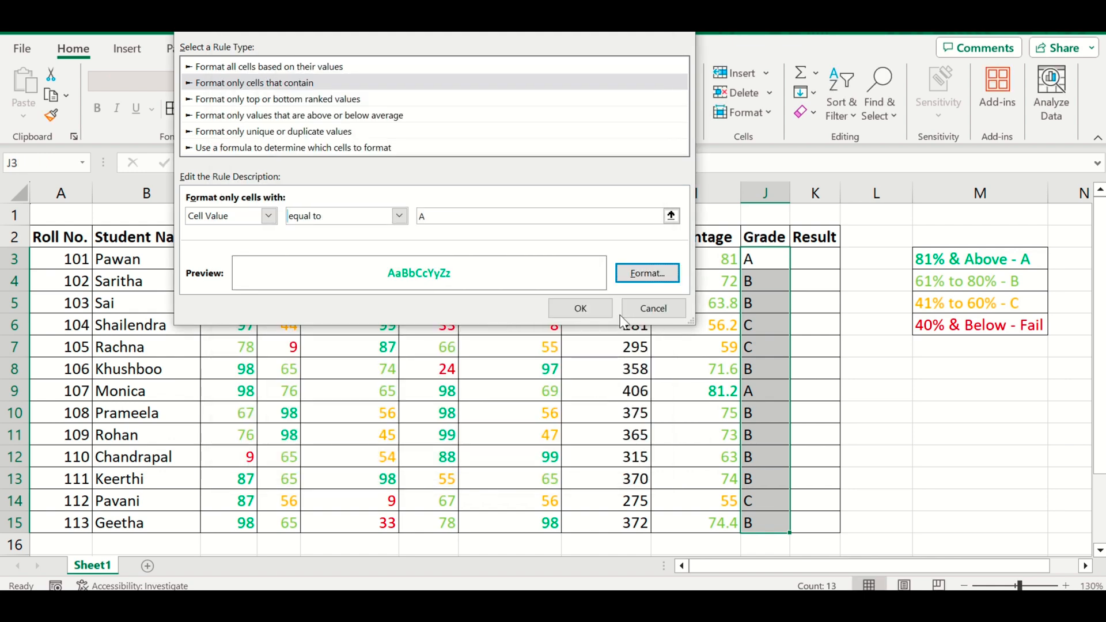
{"action": "left_click", "coordinate": [593, 308]}
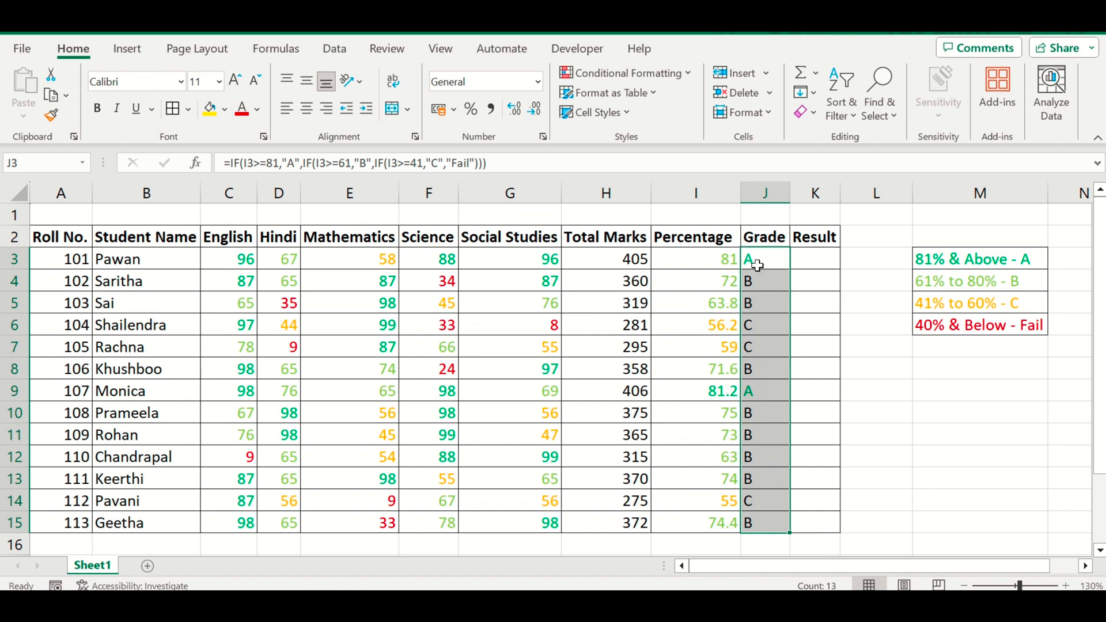
- Start a second conditional formatting rule on J3:J15 for cells whose value is equal to B
{"action": "left_click", "coordinate": [653, 83]}
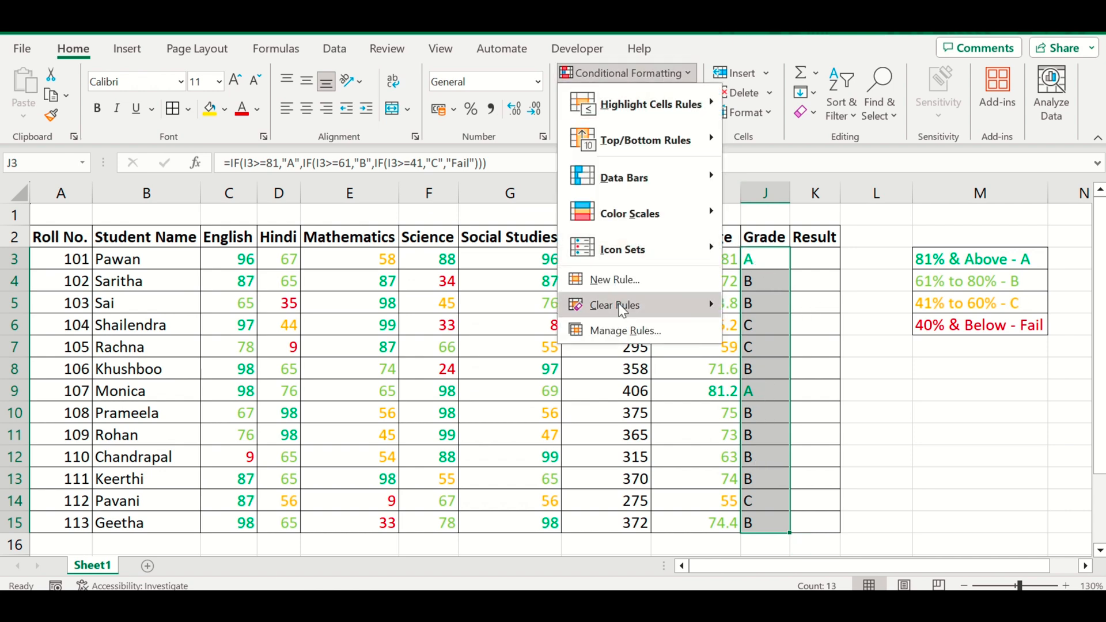
{"action": "left_click", "coordinate": [637, 283]}
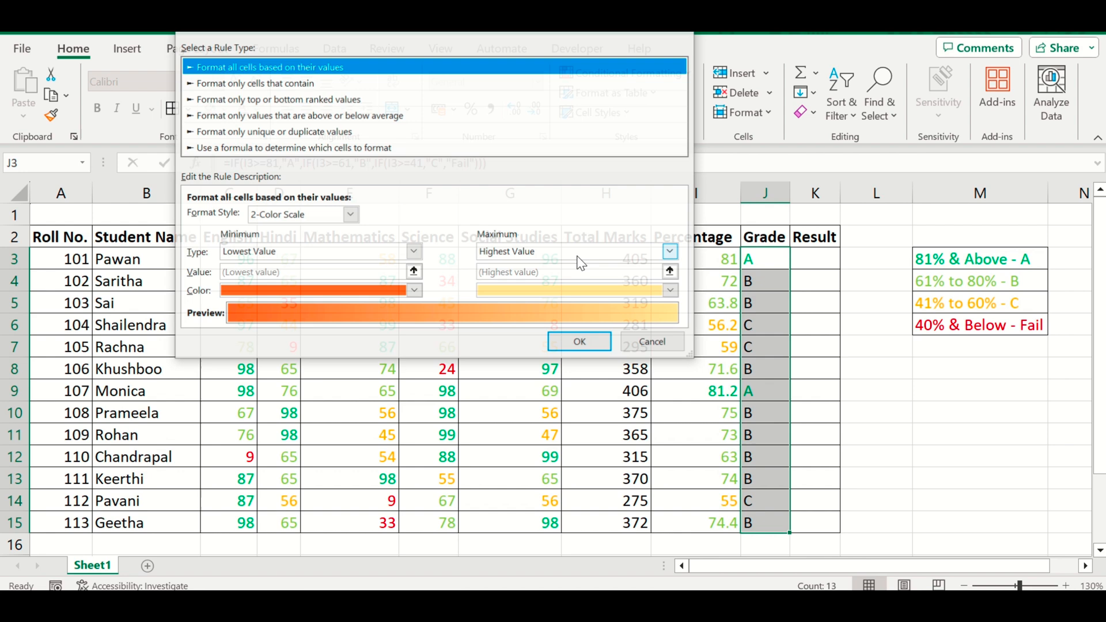
{"action": "left_click", "coordinate": [238, 83]}
{"action": "left_click", "coordinate": [399, 216]}
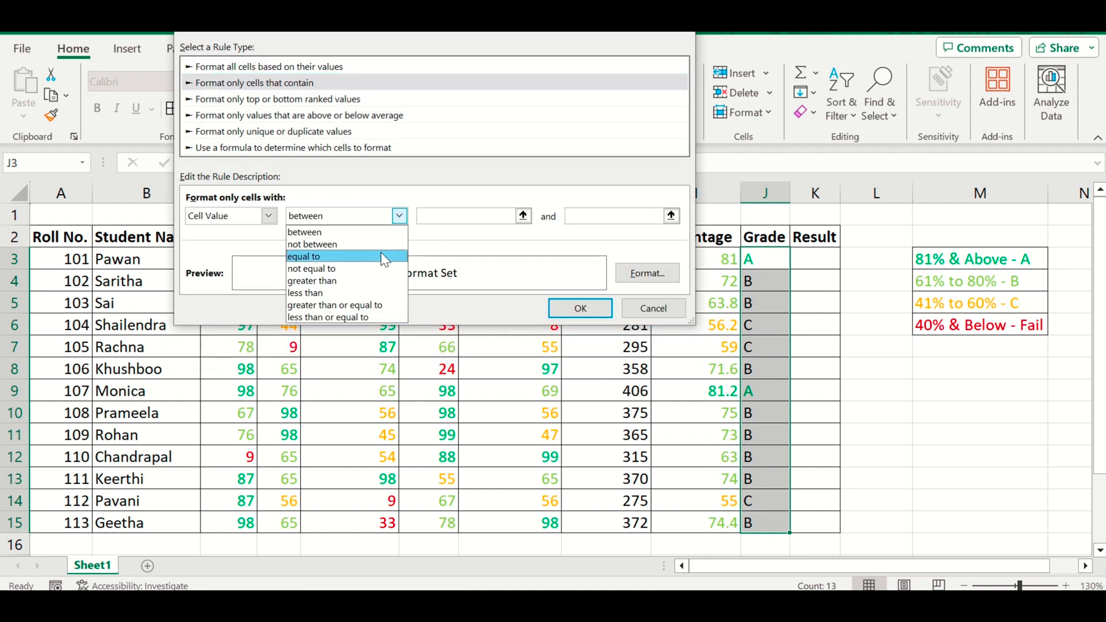
{"action": "left_click", "coordinate": [375, 257]}
{"action": "left_click", "coordinate": [509, 214]}
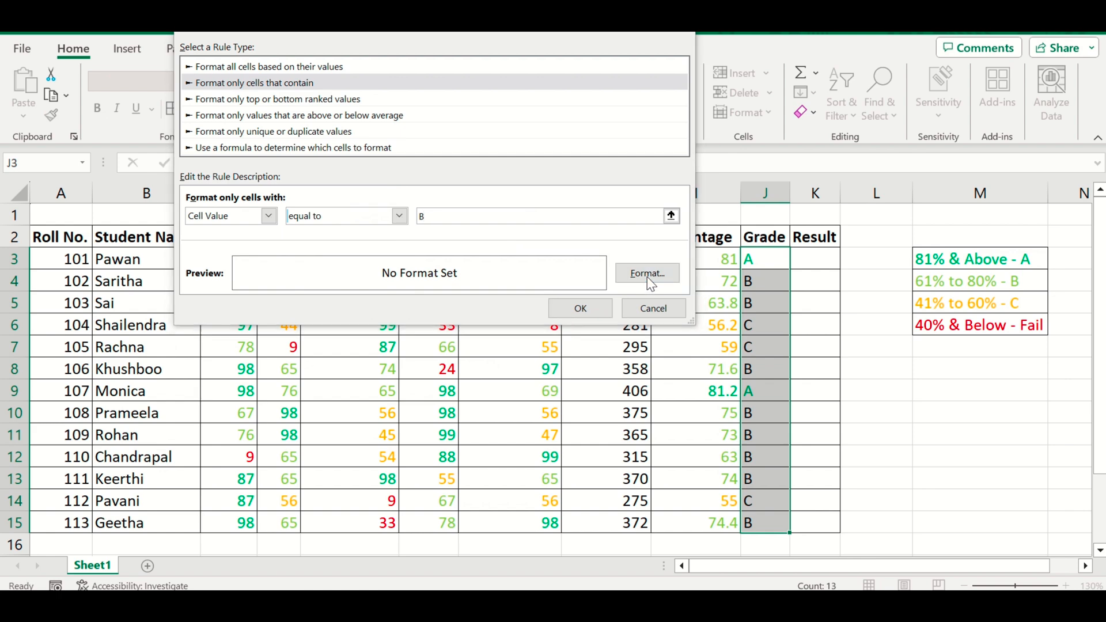
- Give the grade B rule the standard Light Green font color and apply it to J3:J15
{"action": "left_click", "coordinate": [647, 276]}
{"action": "left_click", "coordinate": [528, 203]}
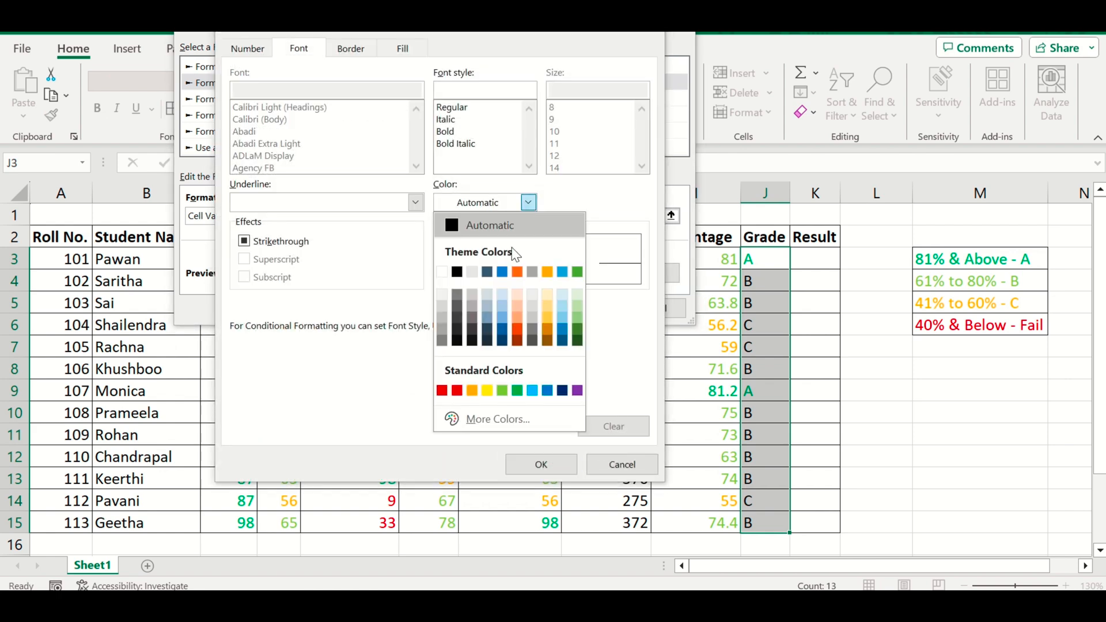
{"action": "left_click", "coordinate": [501, 393]}
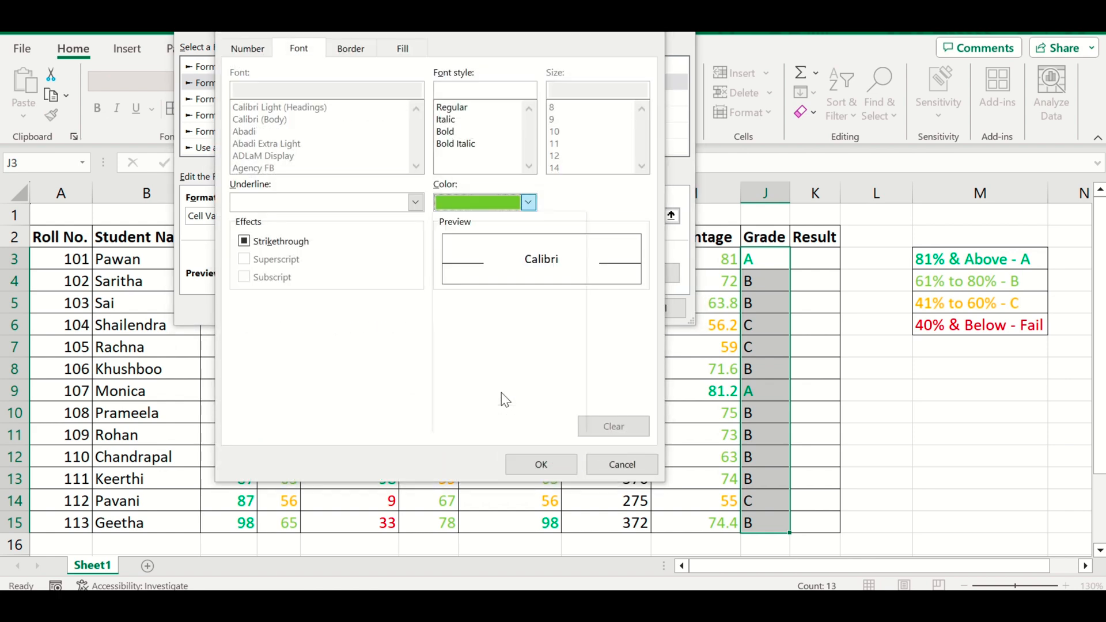
{"action": "left_click", "coordinate": [554, 464]}
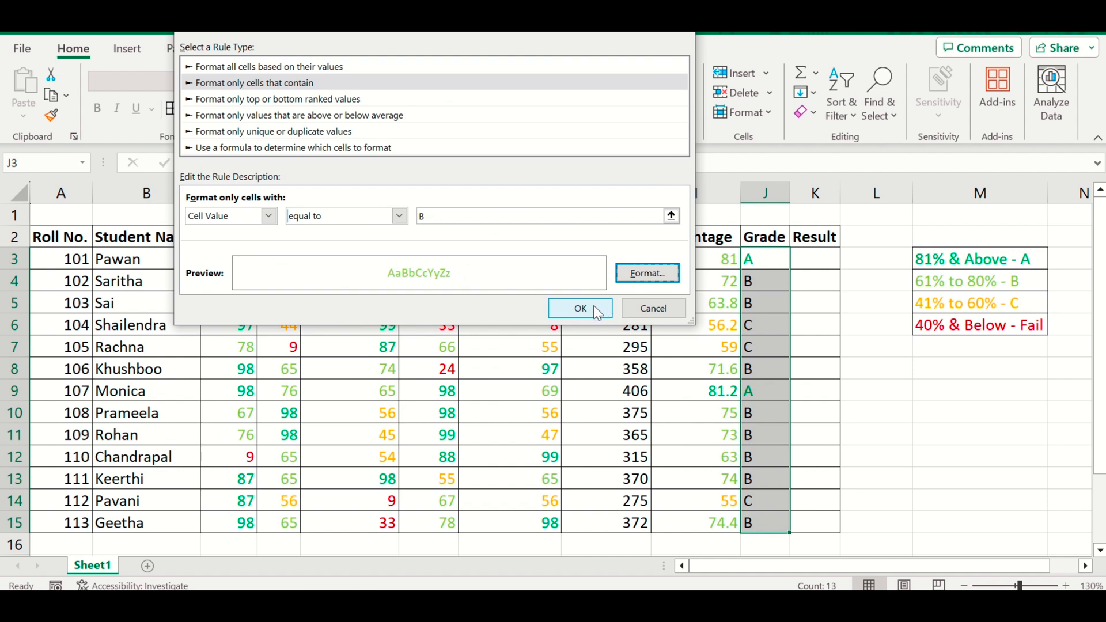
{"action": "left_click", "coordinate": [594, 309]}
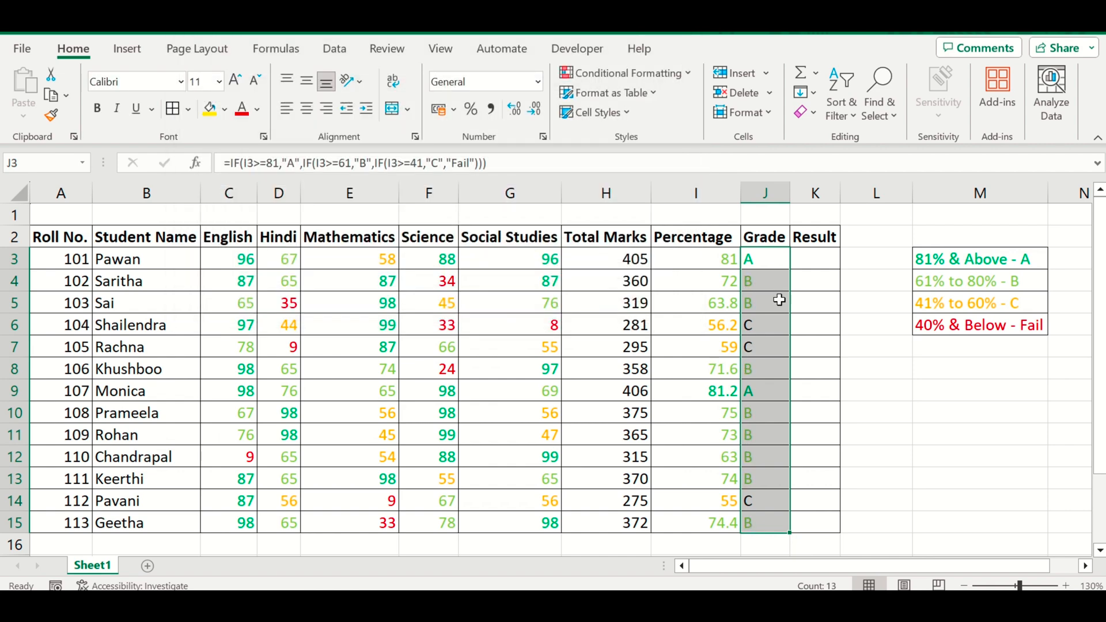
- Start a third conditional formatting rule on J3:J15 for cells whose value is equal to C
{"action": "left_click", "coordinate": [687, 73]}
{"action": "left_click", "coordinate": [614, 279]}
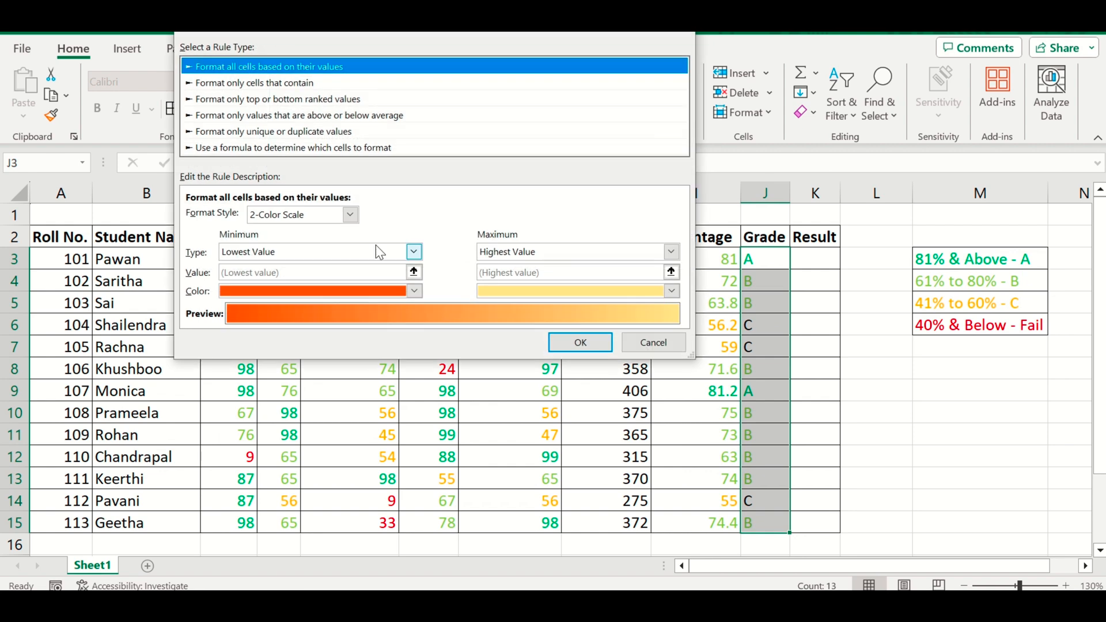
{"action": "left_click", "coordinate": [317, 84]}
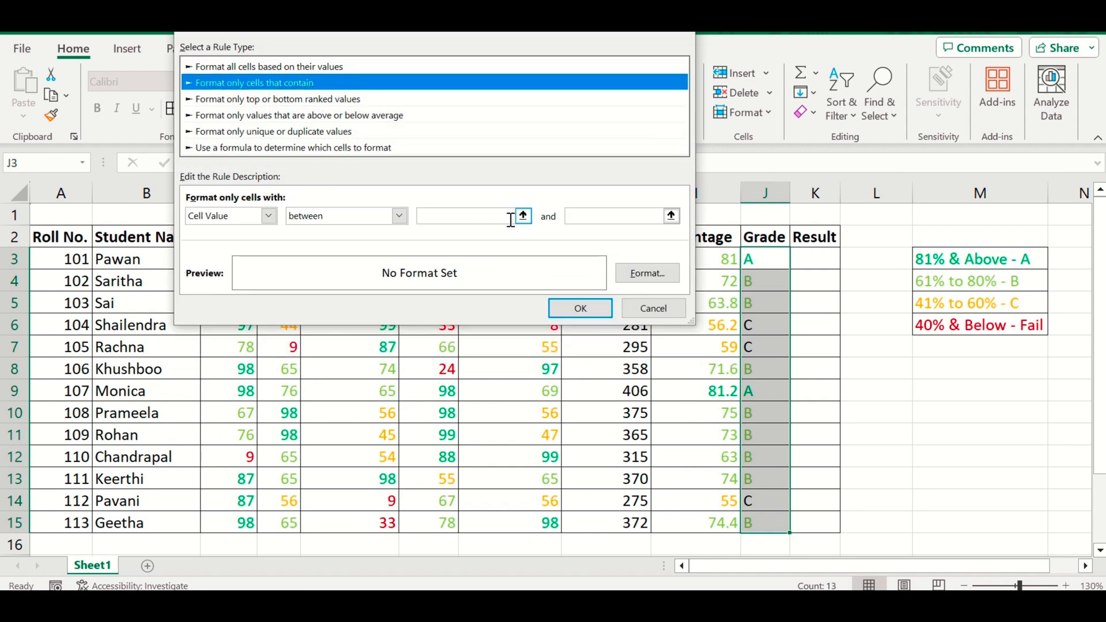
{"action": "left_click", "coordinate": [400, 216]}
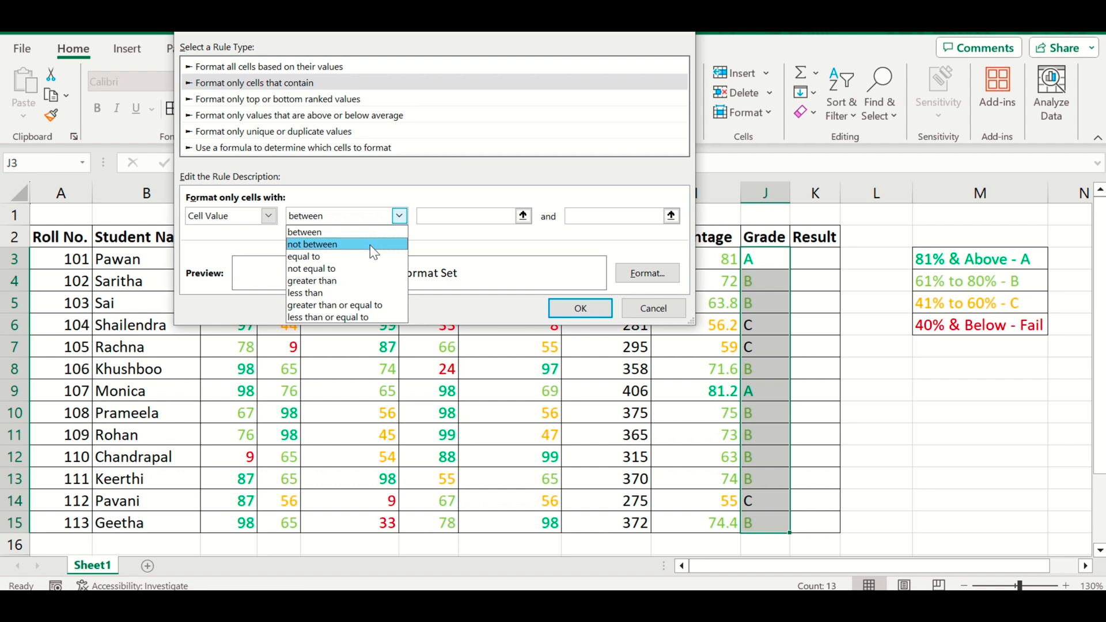
{"action": "left_click", "coordinate": [368, 257]}
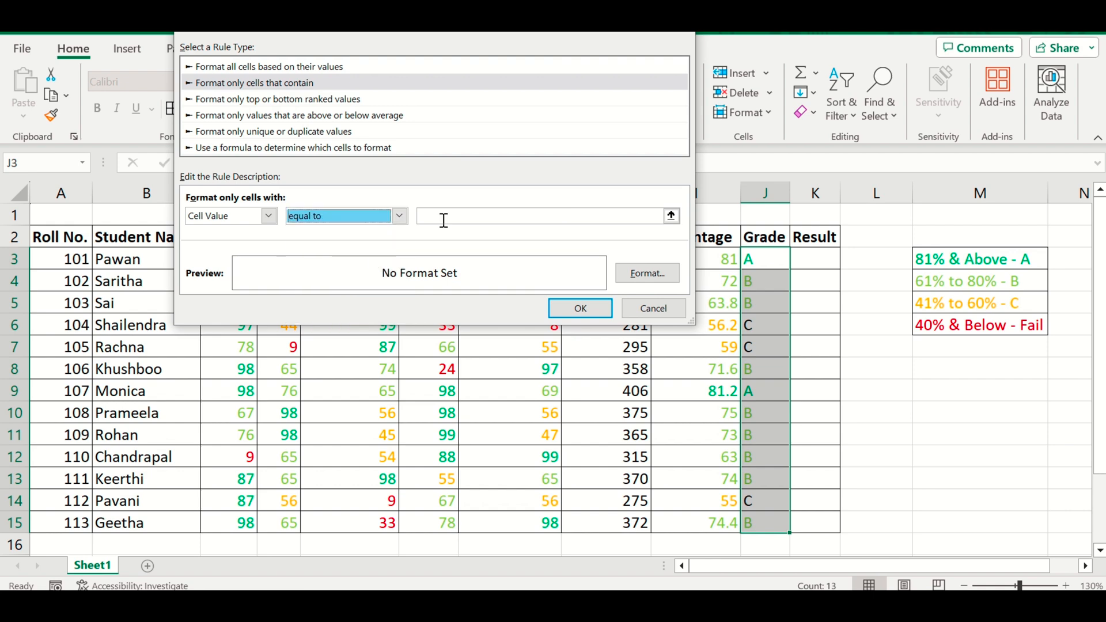
{"action": "left_click", "coordinate": [628, 218]}
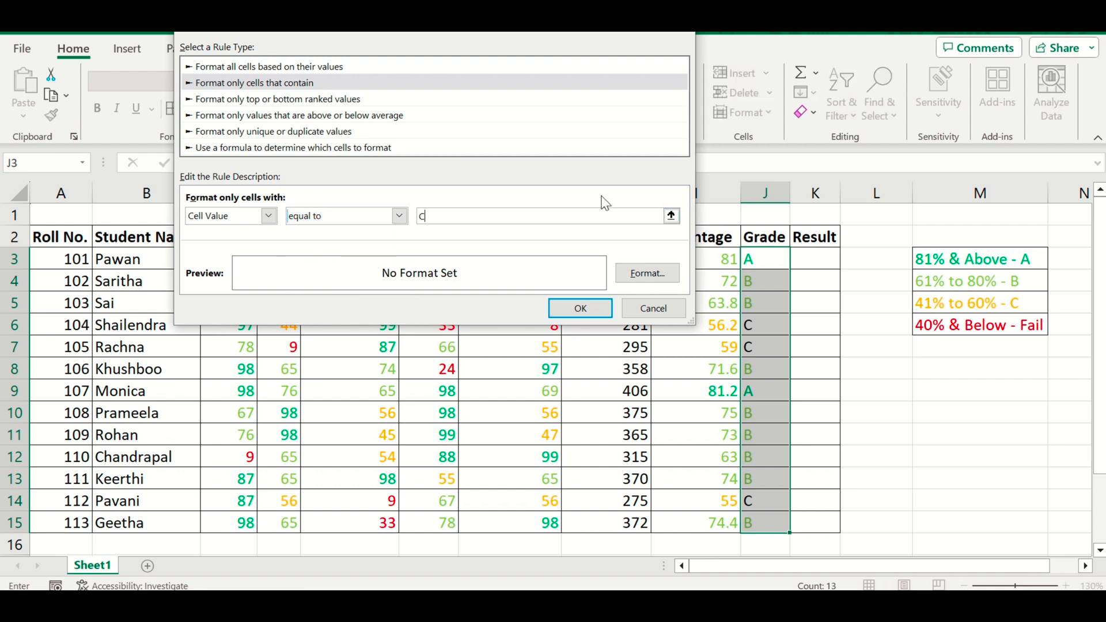
- Give the grade C rule the standard Orange font color and apply it to J3:J15
{"action": "left_click", "coordinate": [634, 282]}
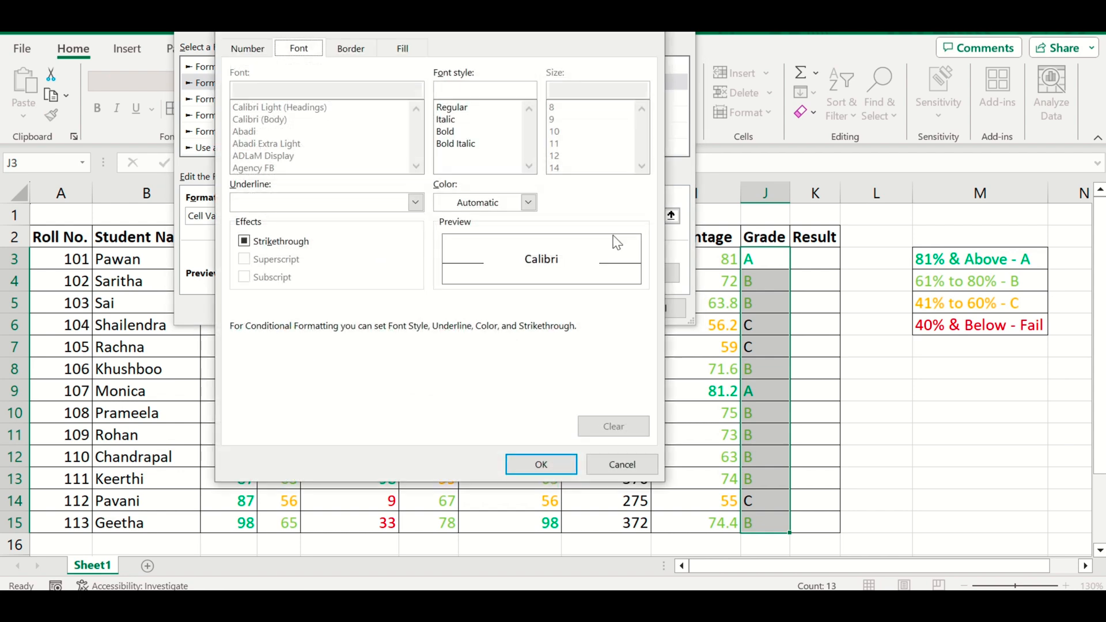
{"action": "left_click", "coordinate": [528, 202]}
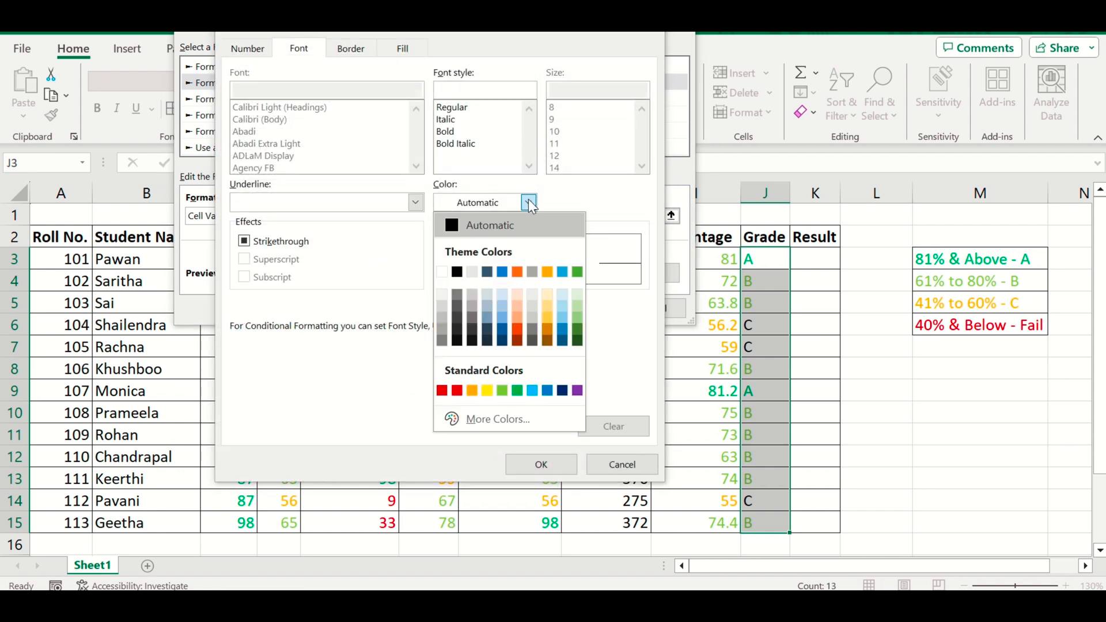
{"action": "left_click", "coordinate": [472, 391]}
{"action": "left_click", "coordinate": [541, 464]}
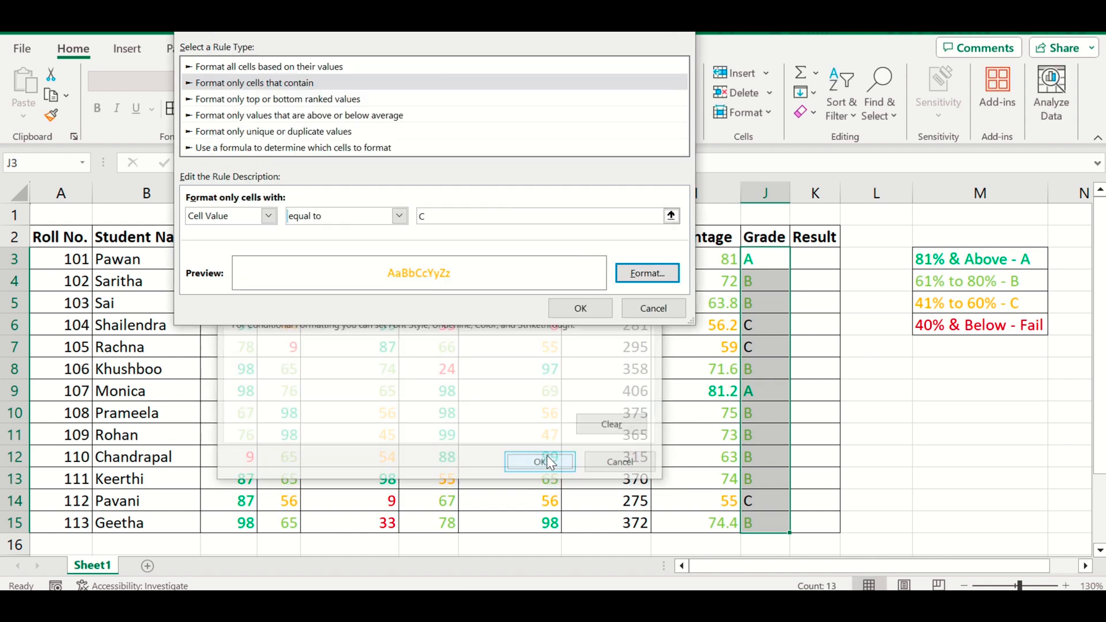
{"action": "left_click", "coordinate": [580, 309]}
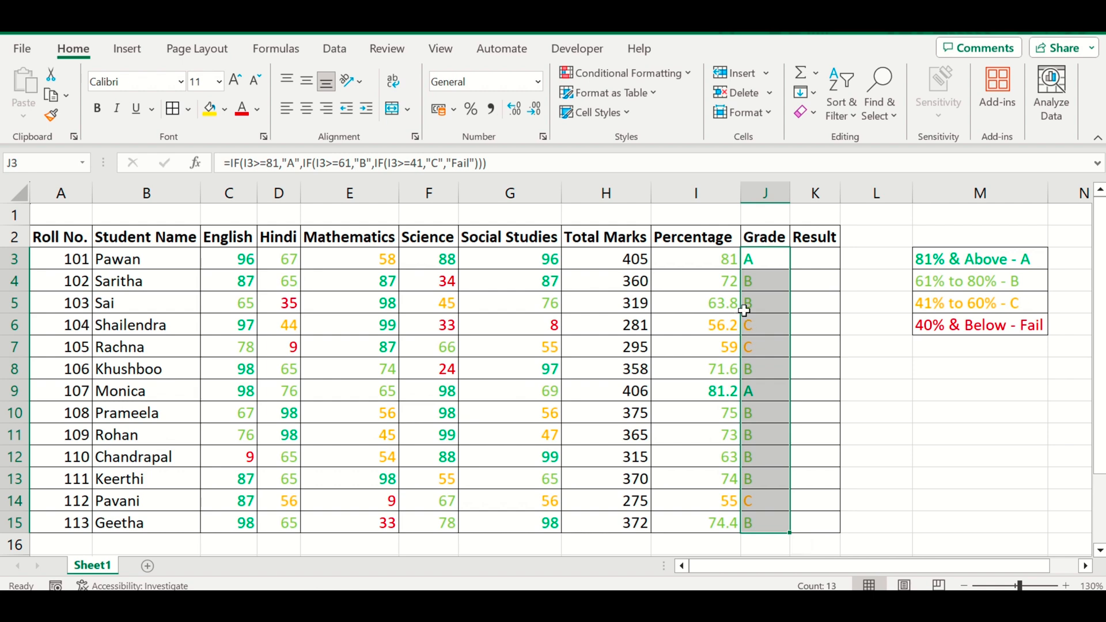
- Start a fourth conditional formatting rule on J3:J15 for cells whose value is equal to D
{"action": "left_click", "coordinate": [676, 75]}
{"action": "left_click", "coordinate": [673, 278]}
{"action": "left_click", "coordinate": [253, 84]}
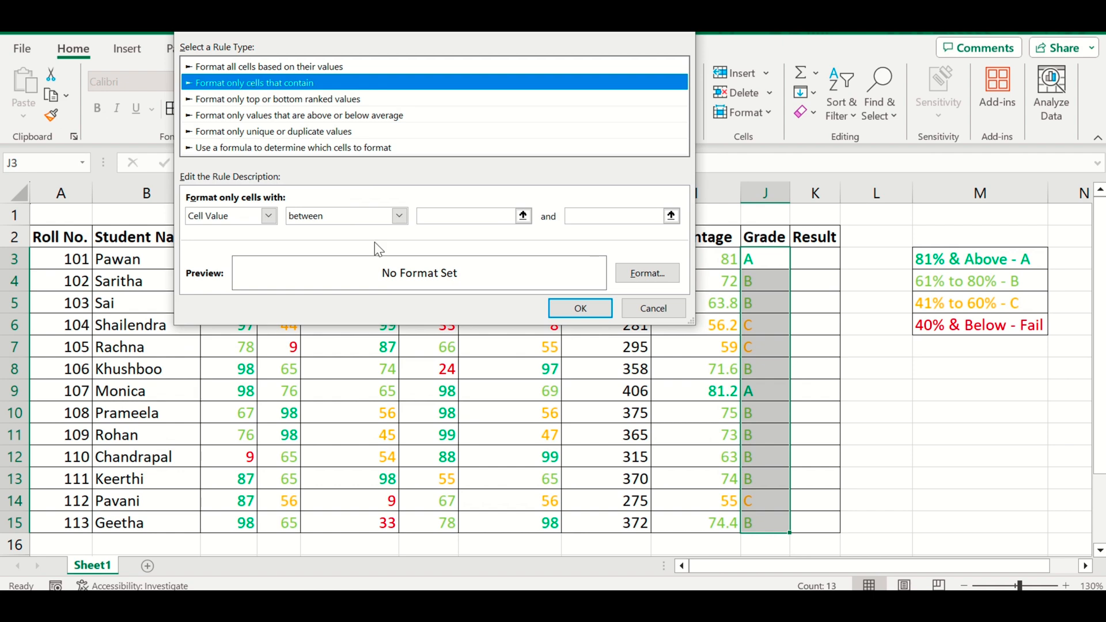
{"action": "left_click", "coordinate": [399, 216]}
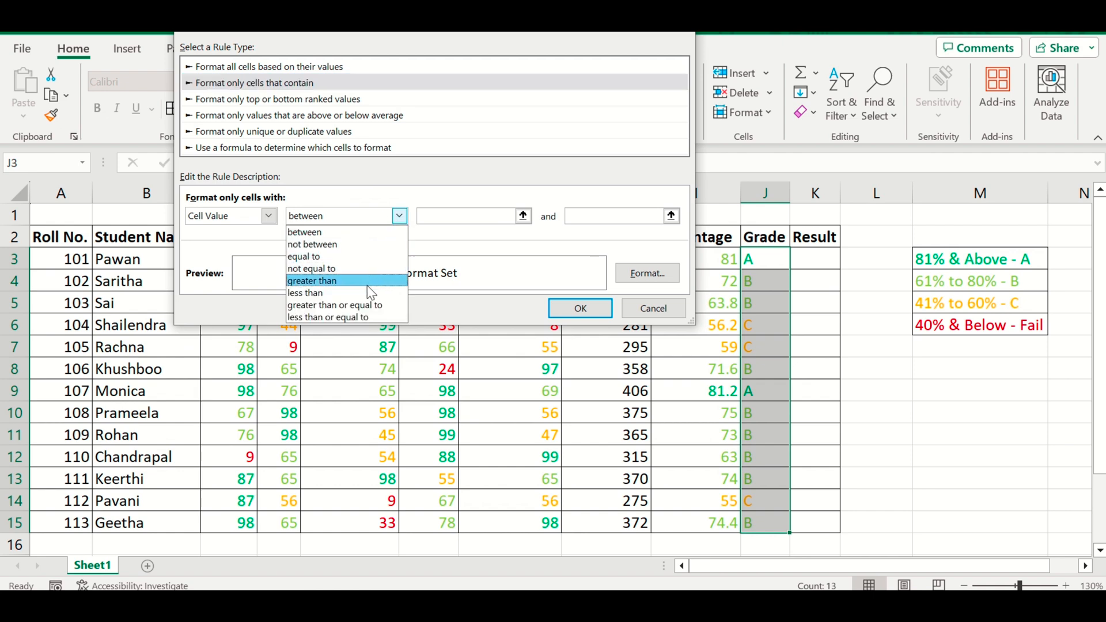
{"action": "left_click", "coordinate": [369, 257]}
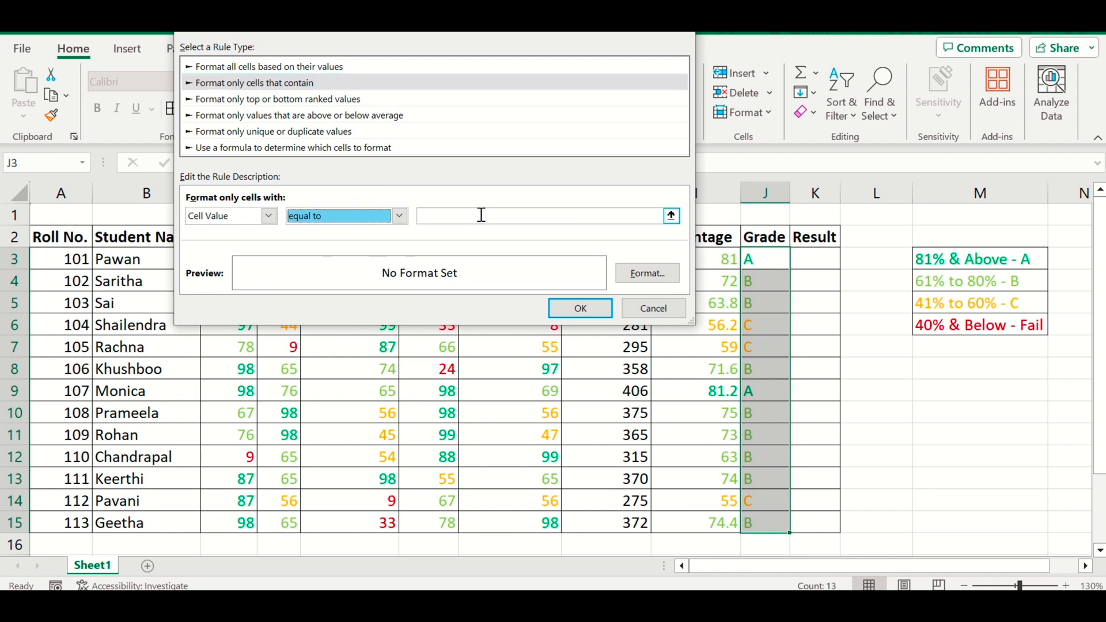
{"action": "left_click", "coordinate": [484, 215]}
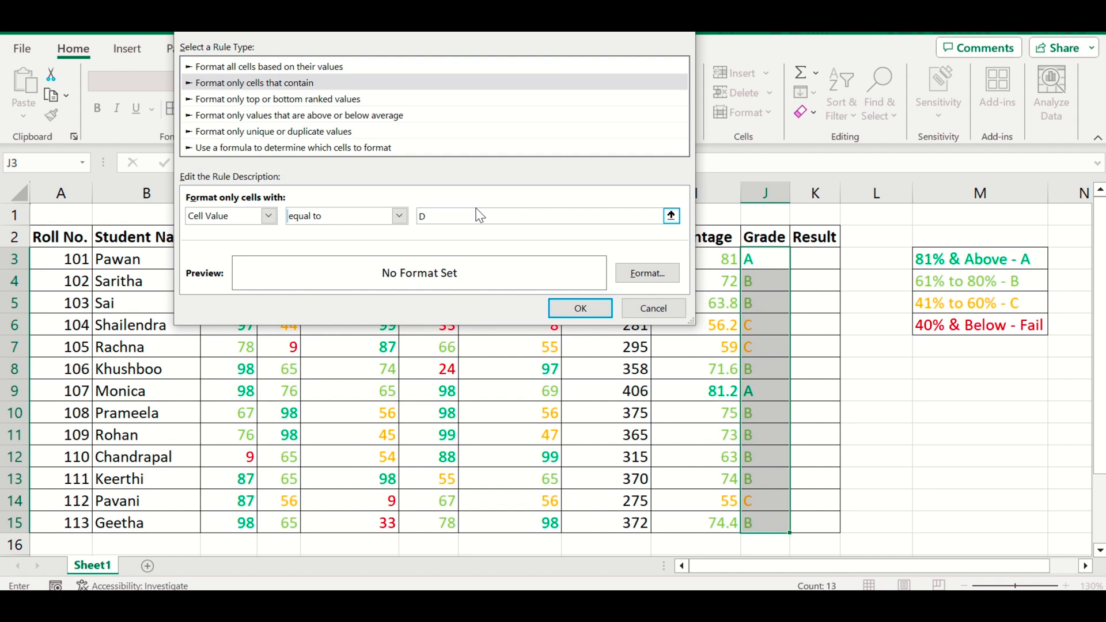
- Give the grade D rule the standard Red font color and apply it to J3:J15
{"action": "left_click", "coordinate": [634, 273]}
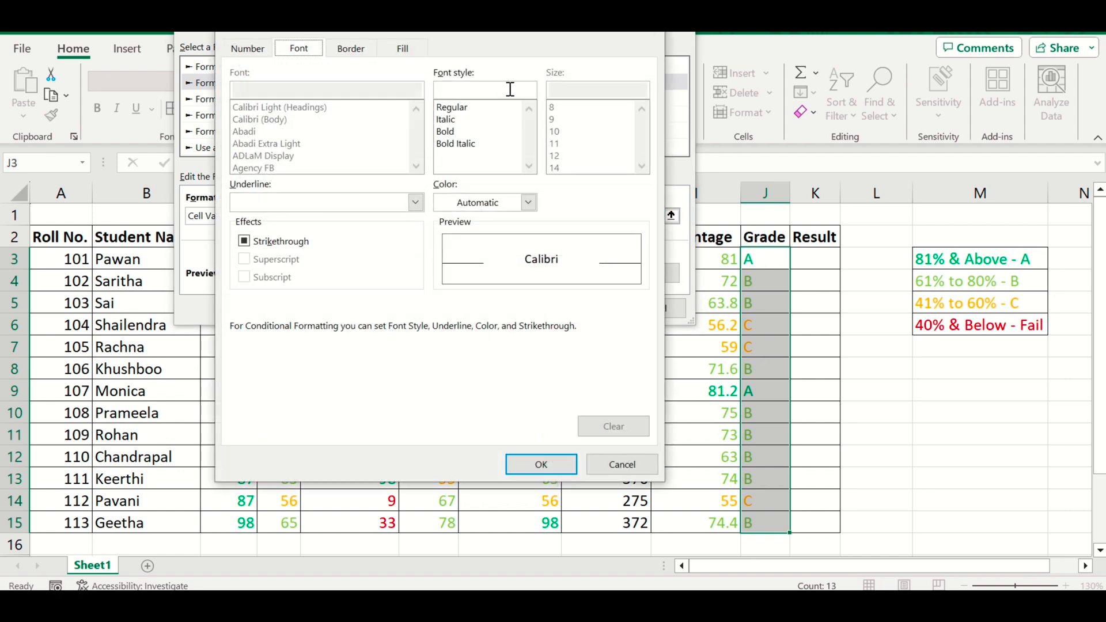
{"action": "left_click", "coordinate": [527, 202]}
{"action": "left_click", "coordinate": [456, 390]}
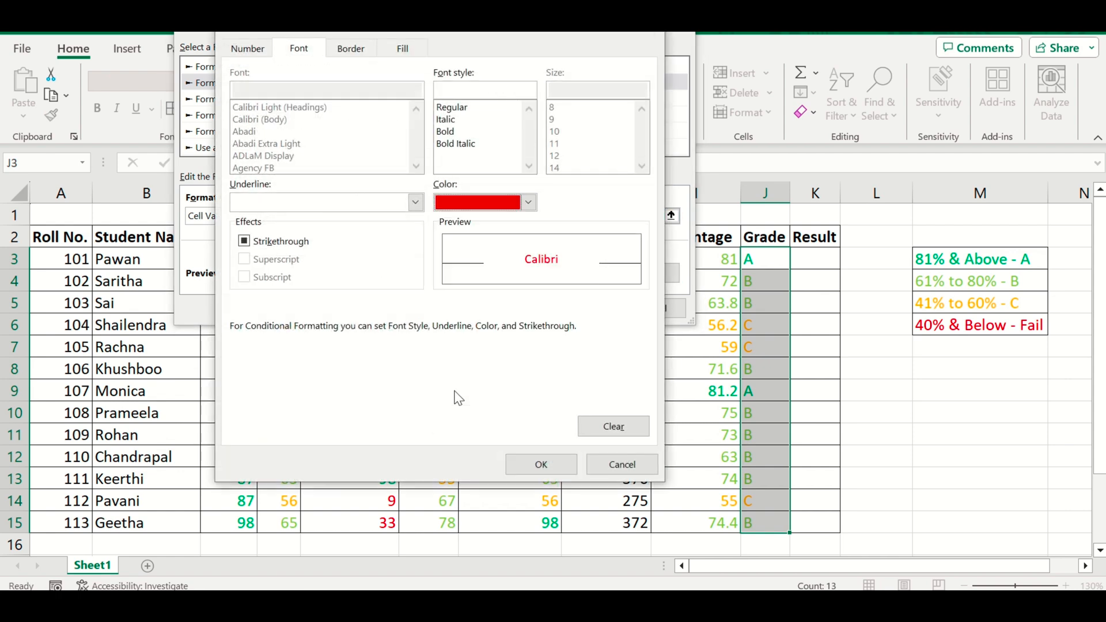
{"action": "left_click", "coordinate": [541, 463]}
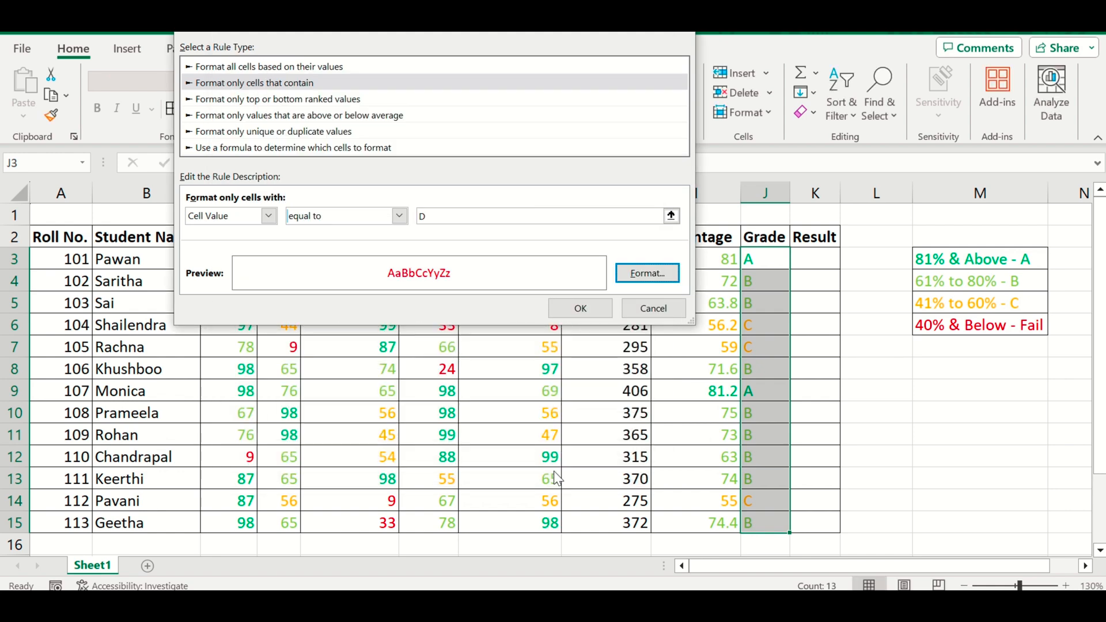
{"action": "left_click", "coordinate": [582, 306]}
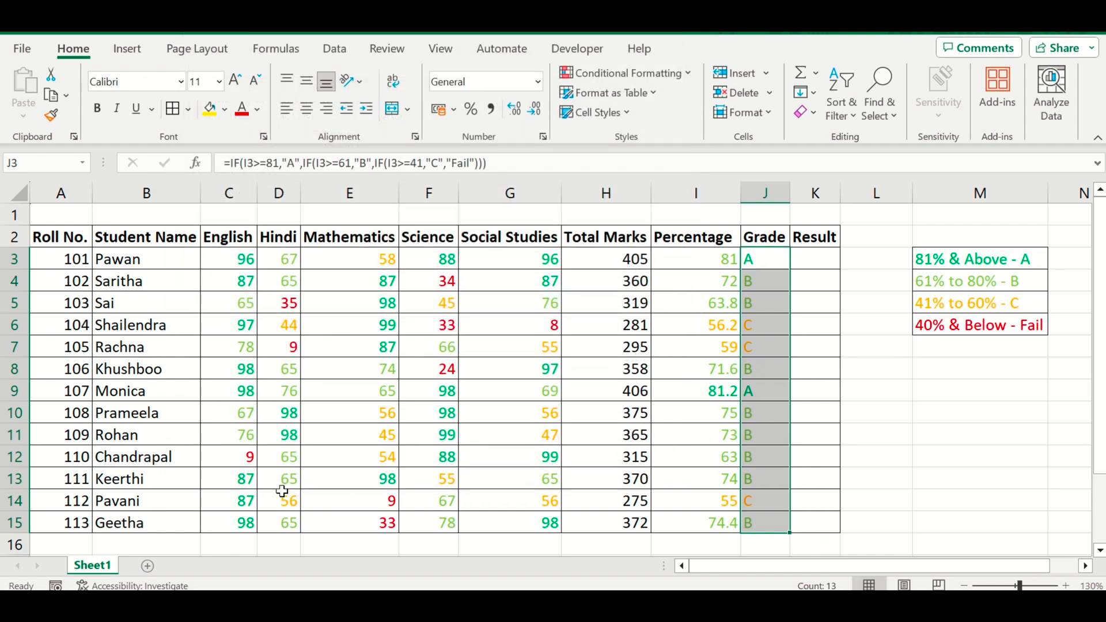
- Set the English mark in C14 to 8 and check the percentage and grade formulas in row 14
{"action": "left_click", "coordinate": [232, 498]}
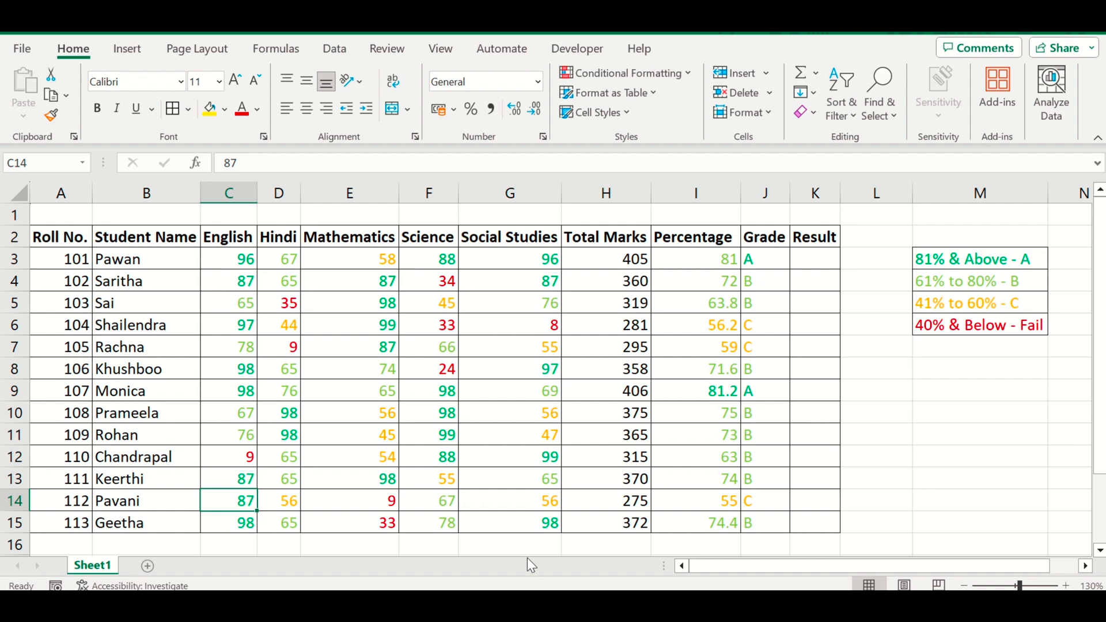
{"action": "type", "text": "8"}
{"action": "key", "text": "Tab"}
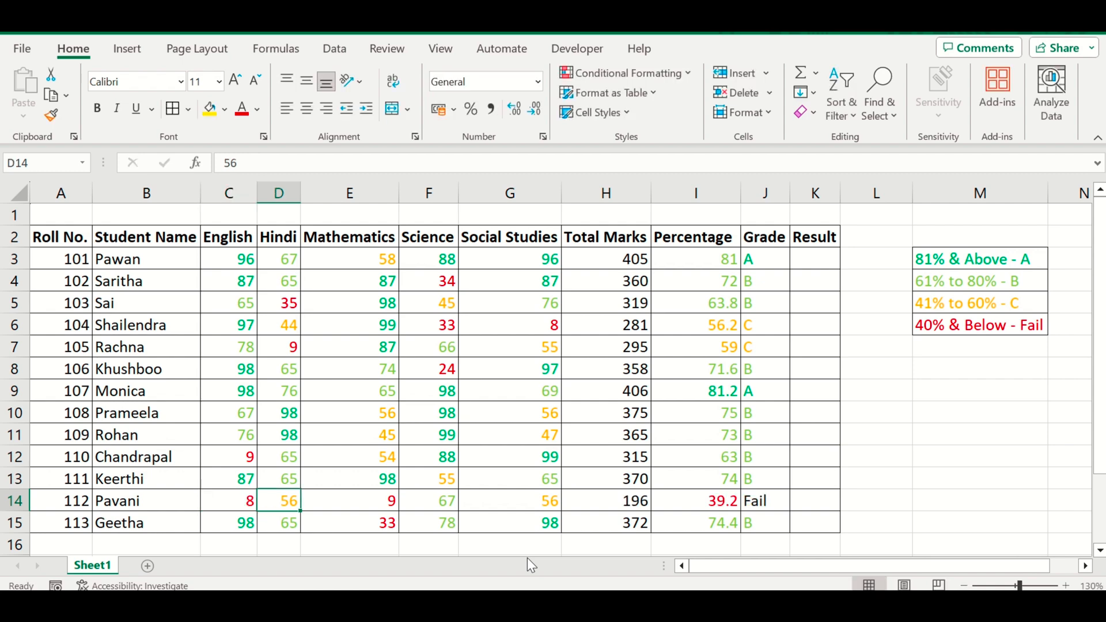
{"action": "left_click", "coordinate": [689, 499]}
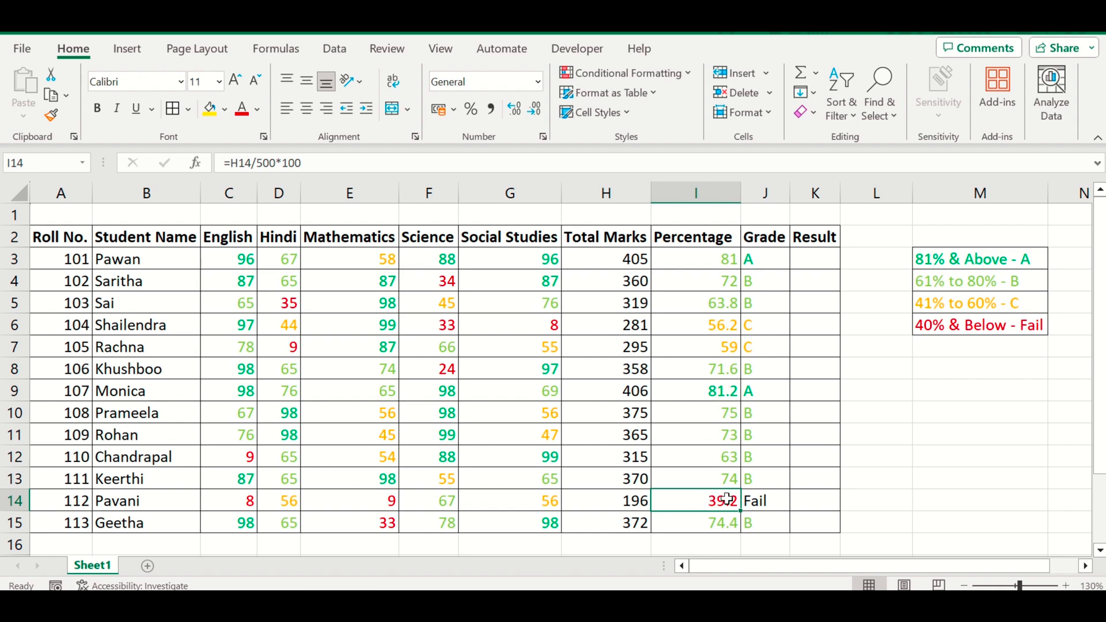
{"action": "left_click", "coordinate": [761, 501]}
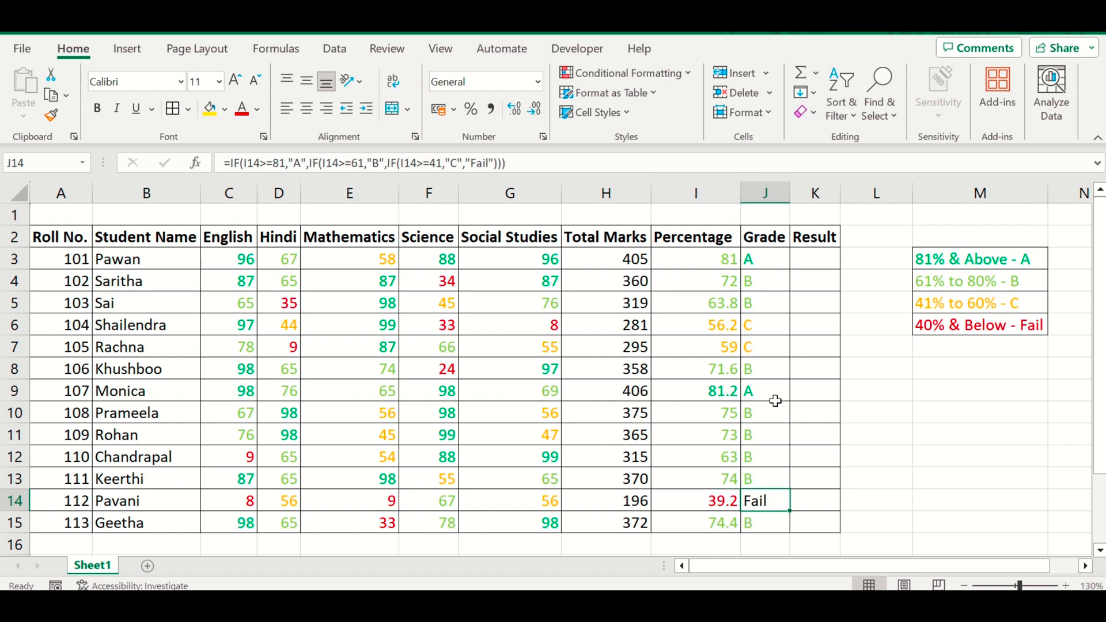
- Examine the grade formulas and font colors in the Grade column from J3 to J11
{"action": "left_click", "coordinate": [769, 258]}
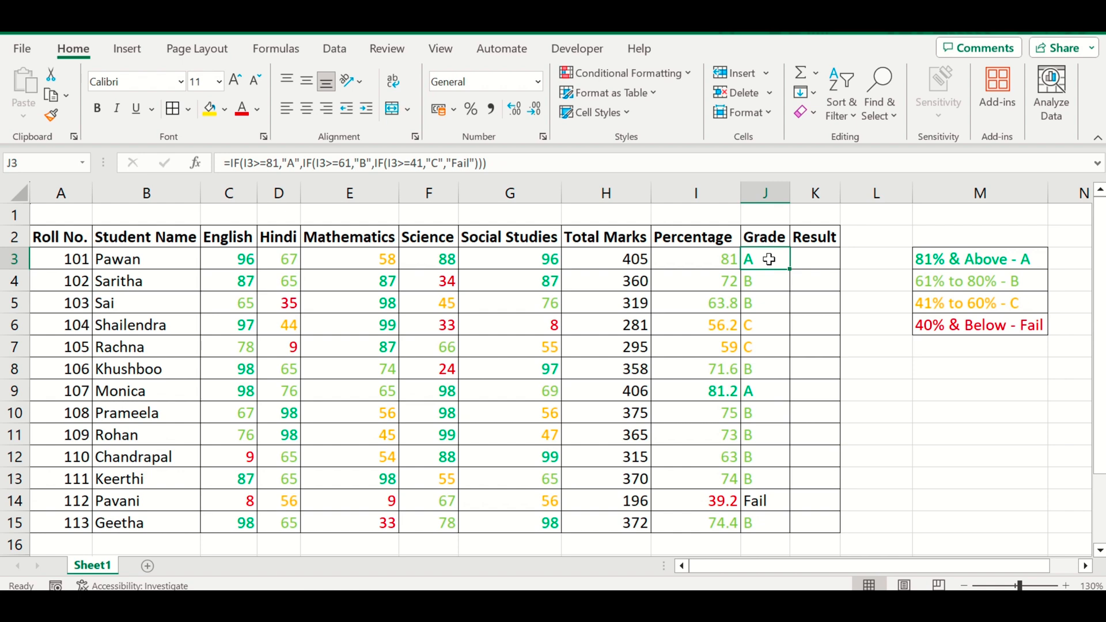
{"action": "key", "text": "Down"}
{"action": "key", "text": "Down"}
{"action": "key", "text": "Down"}
{"action": "key", "text": "Down"}
{"action": "key", "text": "Down"}
{"action": "key", "text": "Down"}
{"action": "key", "text": "Down"}
{"action": "key", "text": "Down"}
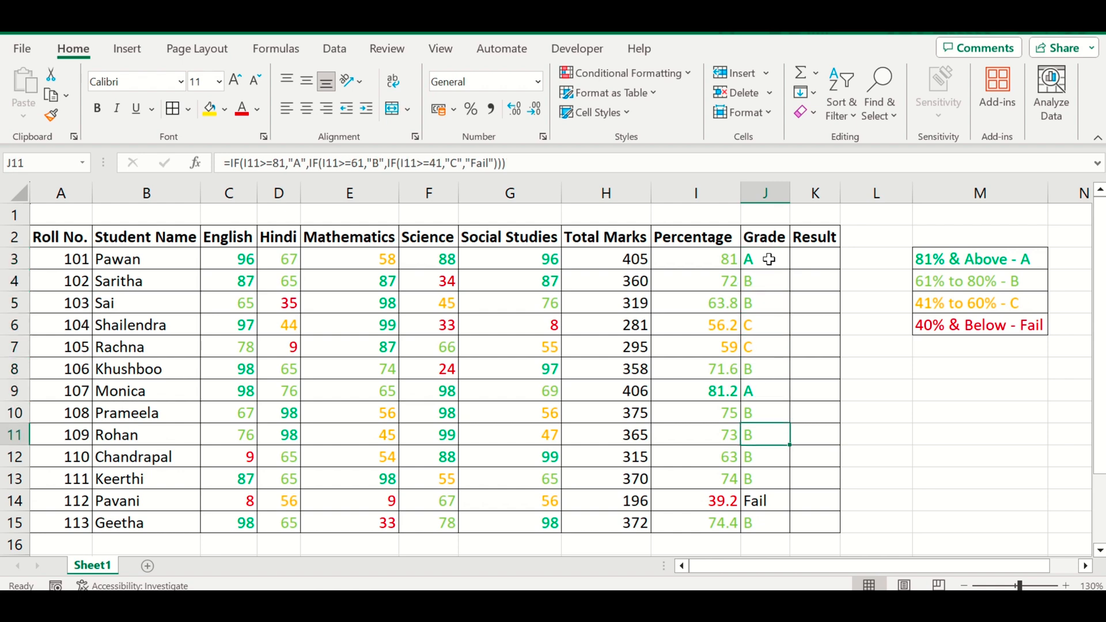
{"action": "key", "text": "Up"}
{"action": "key", "text": "Up"}
{"action": "key", "text": "Up"}
{"action": "key", "text": "Up"}
{"action": "key", "text": "Up"}
{"action": "key", "text": "Up"}
{"action": "key", "text": "Up"}
{"action": "key", "text": "Up"}
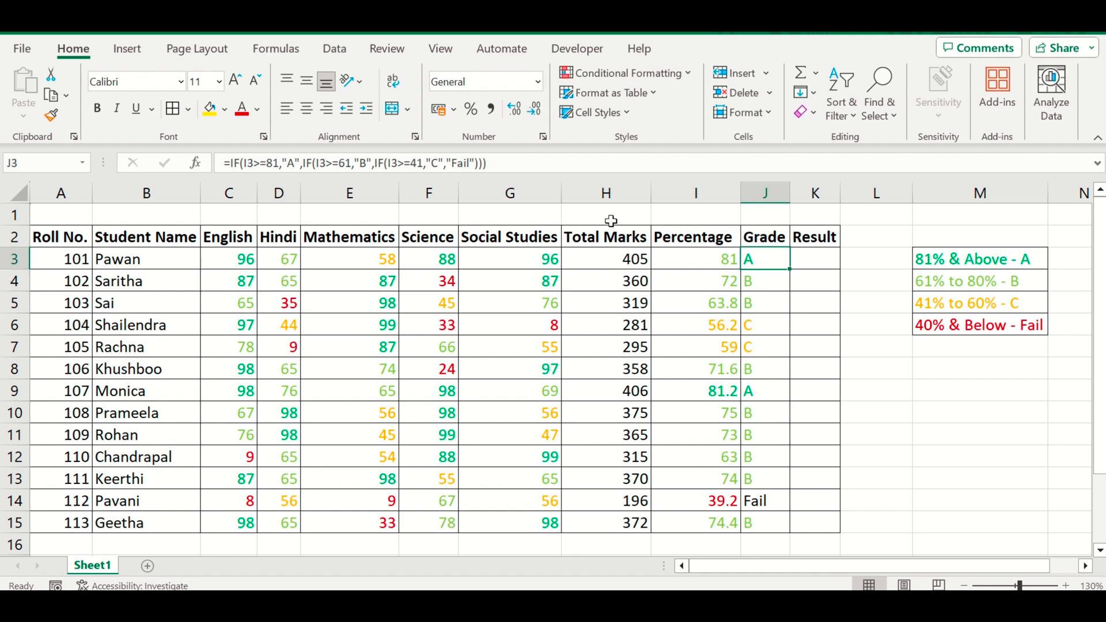
- Edit the grade formula in J3 to return "D" instead of "Fail" for percentages below 41
{"action": "left_click", "coordinate": [469, 163]}
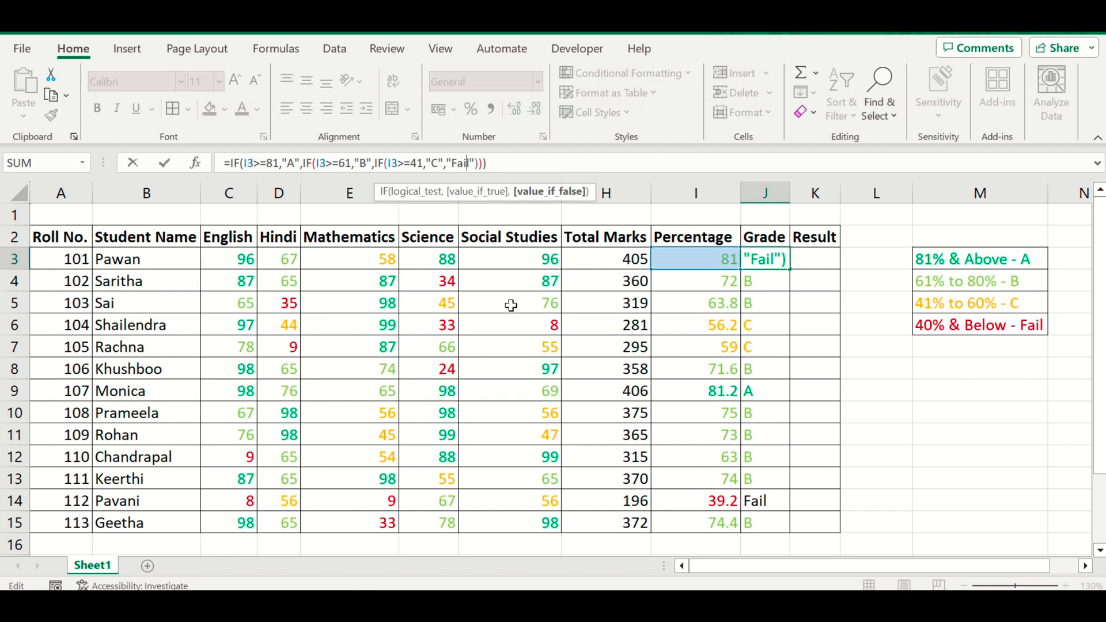
{"action": "key", "text": "shift+Left"}
{"action": "key", "text": "shift+Left"}
{"action": "key", "text": "shift+Left"}
{"action": "type", "text": "D"}
{"action": "key", "text": "Return"}
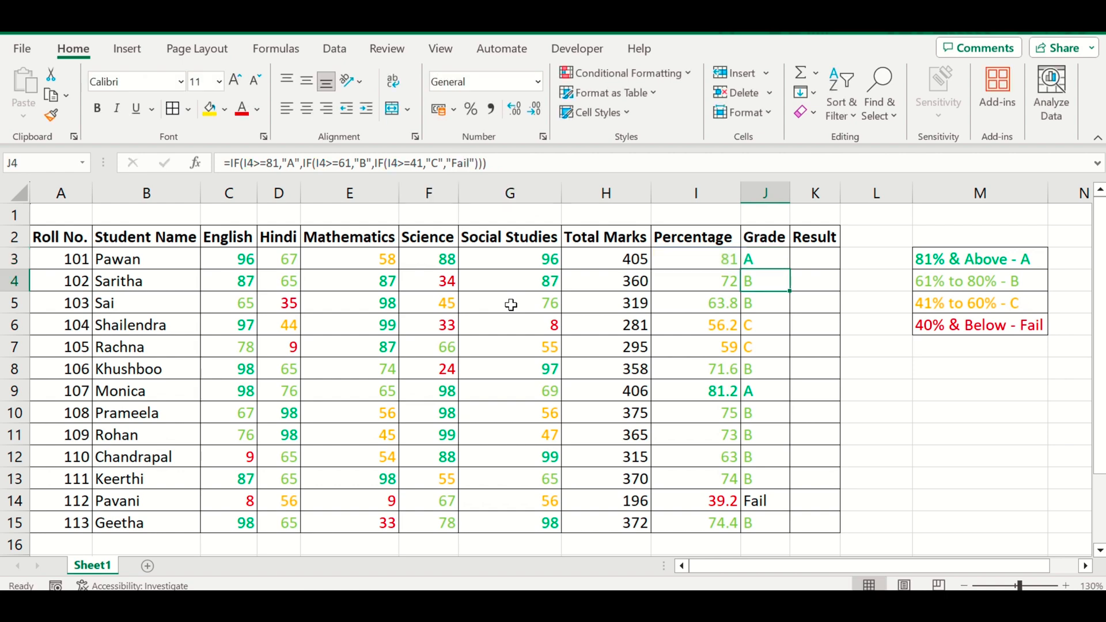
- Copy the edited grade formula from J3 down through J15 and check the grade in J14
{"action": "key", "text": "Up"}
{"action": "key", "text": "ctrl+c"}
{"action": "key", "text": "ctrl+shift+Down"}
{"action": "key", "text": "Return"}
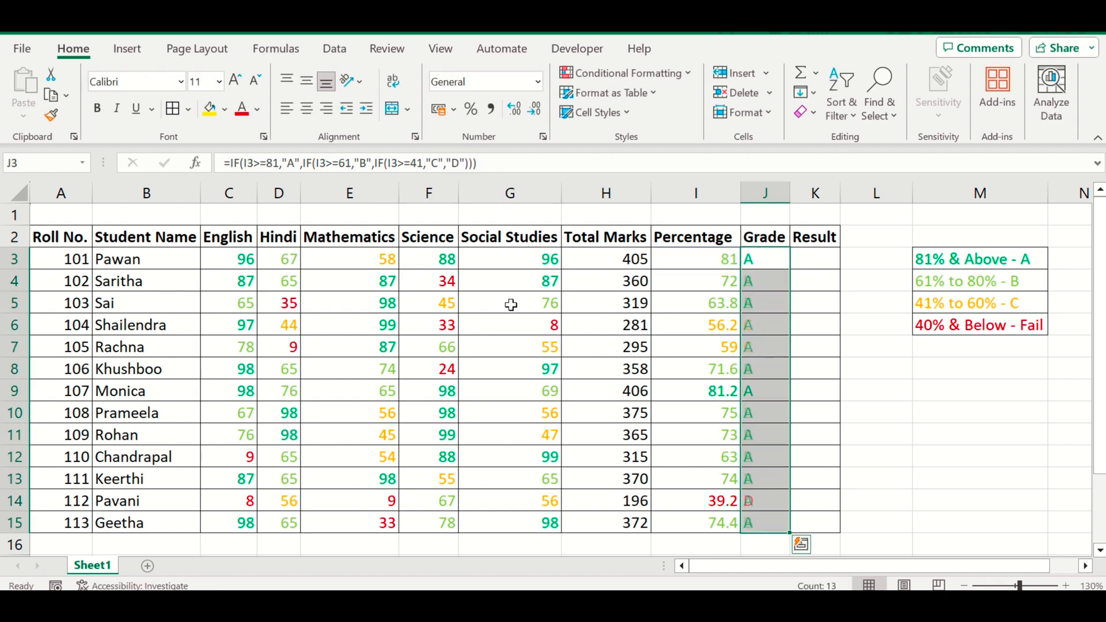
{"action": "key", "text": "Down"}
{"action": "key", "text": "ctrl+Down"}
{"action": "key", "text": "Up"}
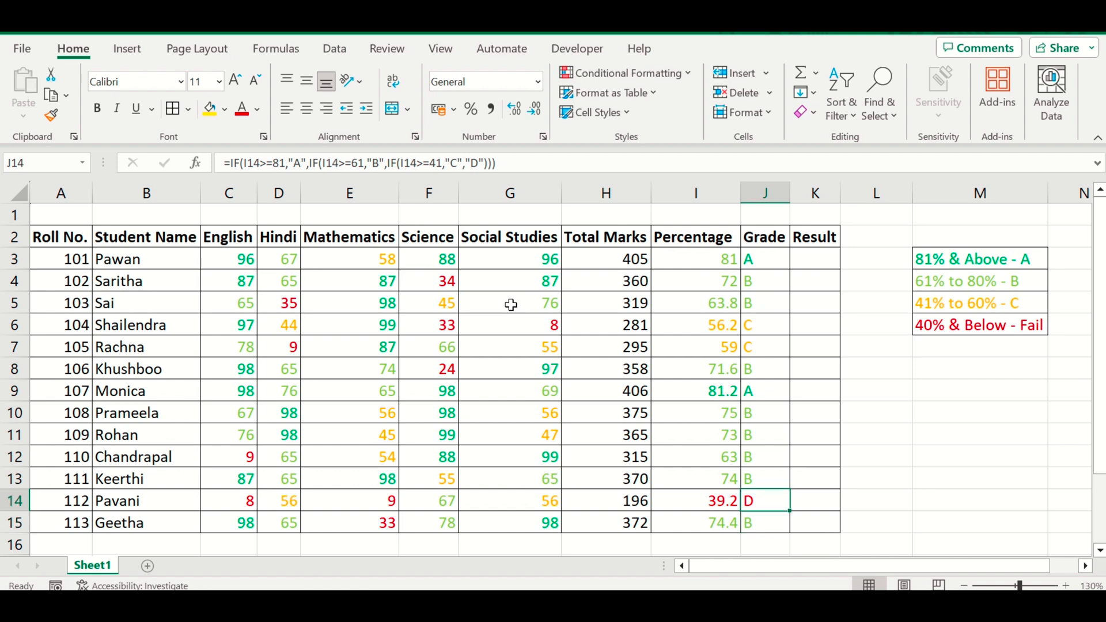
- Look over row 3 from the empty Result cell back across the grade, percentage, total and subject marks
{"action": "key", "text": "ctrl+Up"}
{"action": "key", "text": "Down"}
{"action": "key", "text": "Right"}
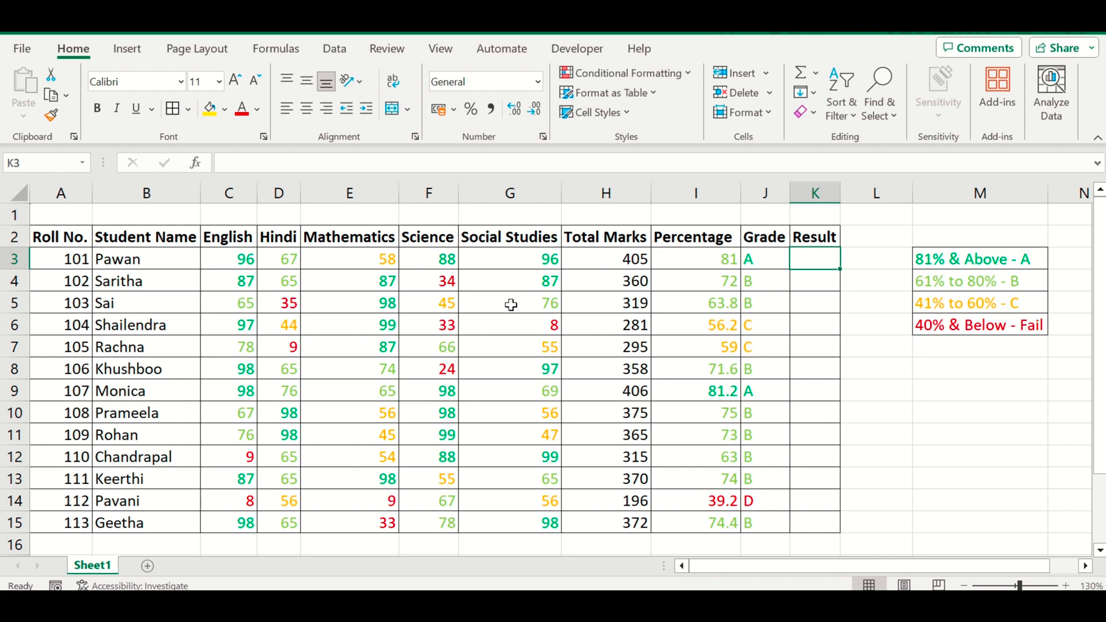
{"action": "key", "text": "Left"}
{"action": "key", "text": "Left"}
{"action": "key", "text": "Left"}
{"action": "key", "text": "Left"}
{"action": "key", "text": "Left"}
{"action": "key", "text": "Left"}
{"action": "key", "text": "Left"}
{"action": "key", "text": "Left"}
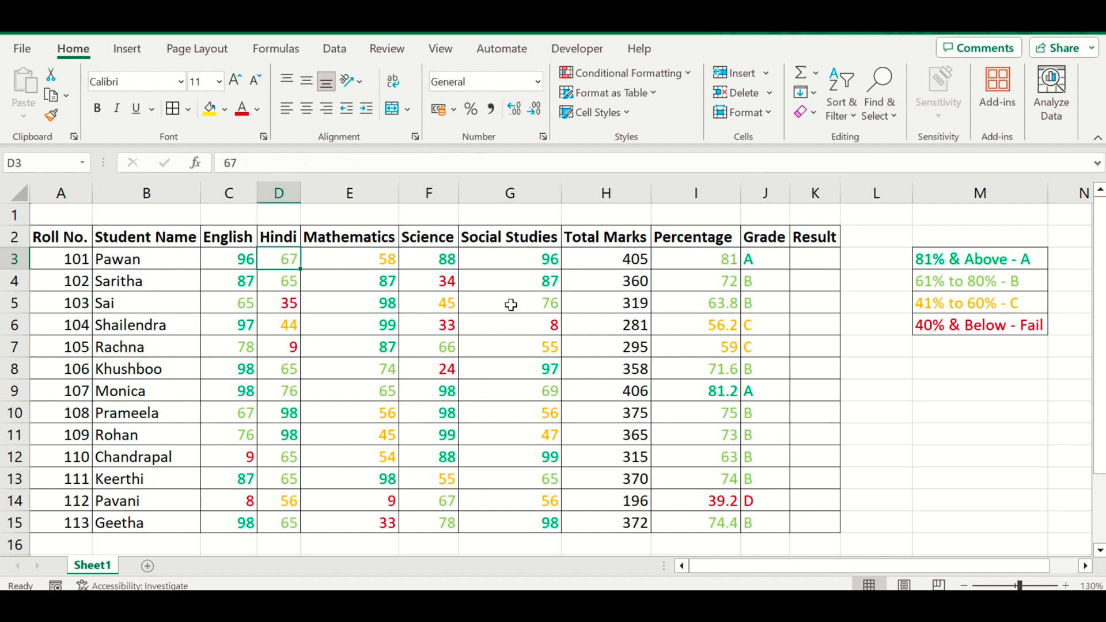
{"action": "key", "text": "Right"}
{"action": "key", "text": "Right"}
{"action": "key", "text": "Right"}
{"action": "key", "text": "Right"}
{"action": "key", "text": "Right"}
{"action": "key", "text": "Right"}
{"action": "key", "text": "Right"}
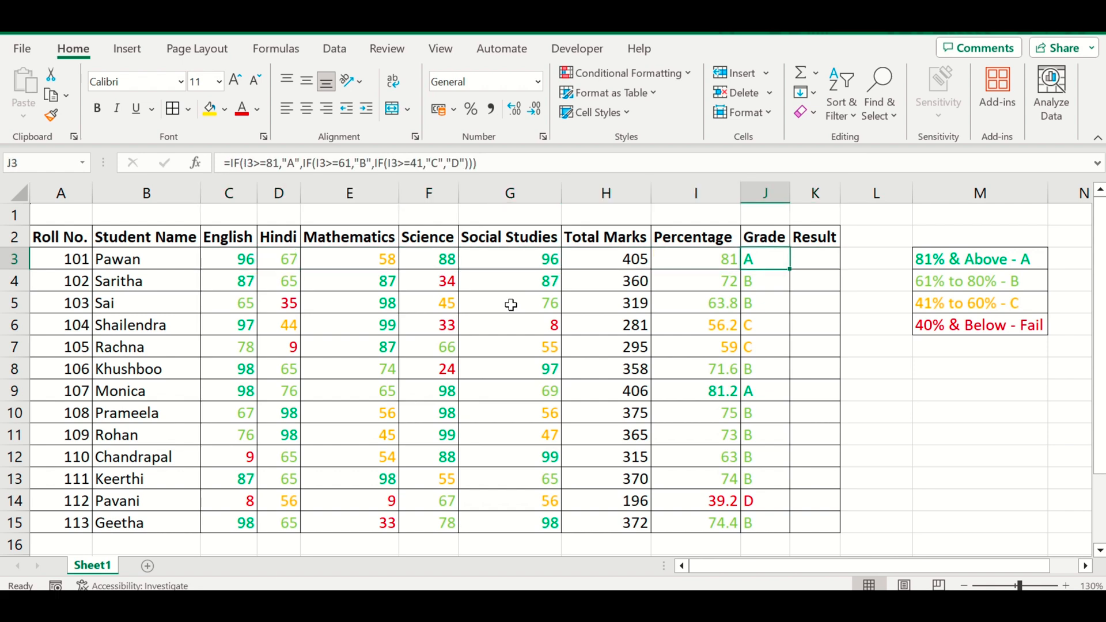
- Start an IF formula with an AND test in K3, with the English mark C3>=35 as the first condition
{"action": "key", "text": "Right"}
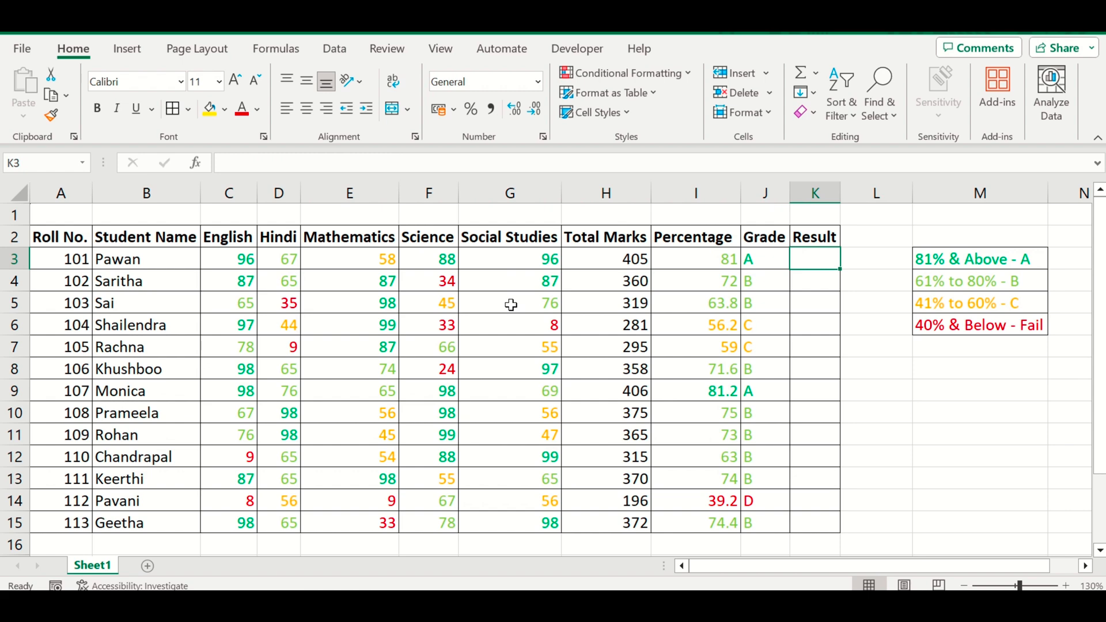
{"action": "type", "text": "=if"}
{"action": "key", "text": "Tab"}
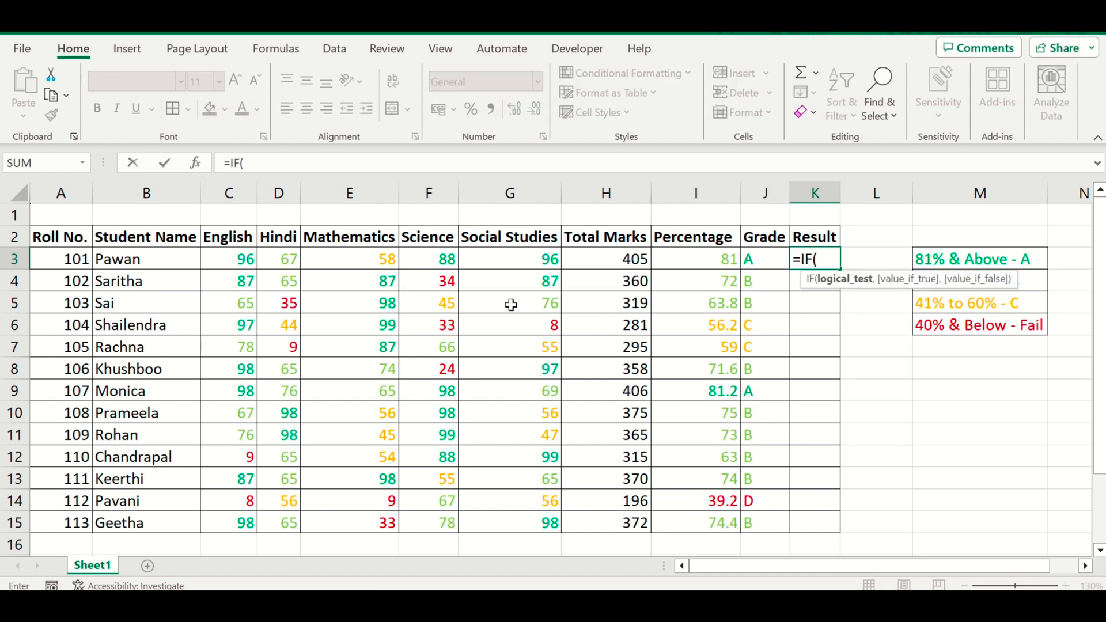
{"action": "type", "text": "an"}
{"action": "key", "text": "Tab"}
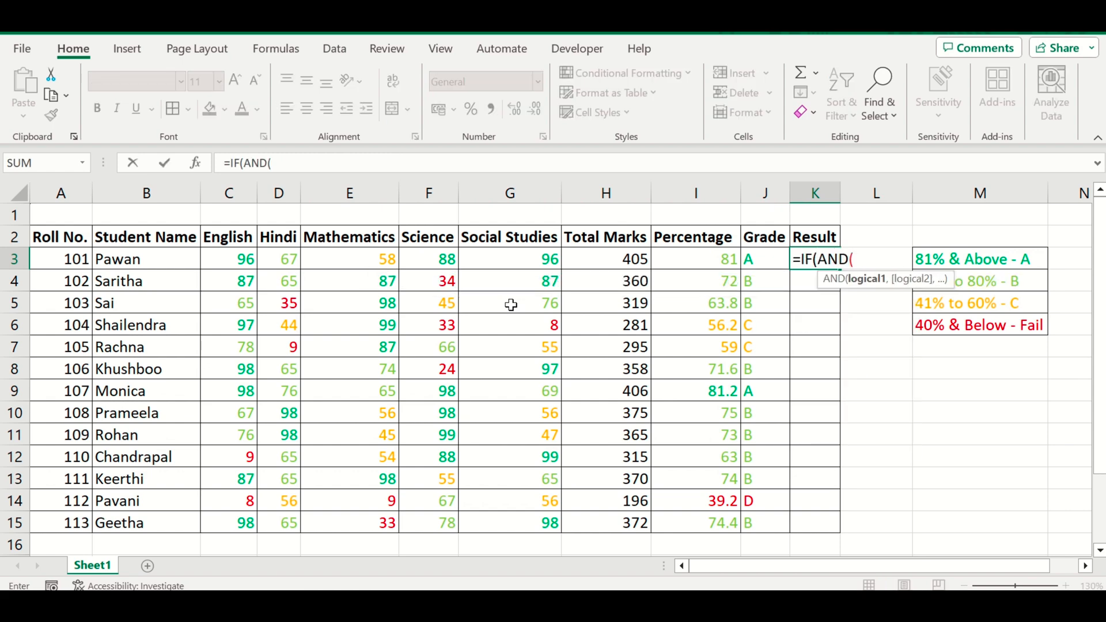
{"action": "key", "text": "Left"}
{"action": "key", "text": "Left"}
{"action": "key", "text": "Left"}
{"action": "key", "text": "Left"}
{"action": "key", "text": "Left"}
{"action": "key", "text": "Left"}
{"action": "key", "text": "Left"}
{"action": "key", "text": "Left"}
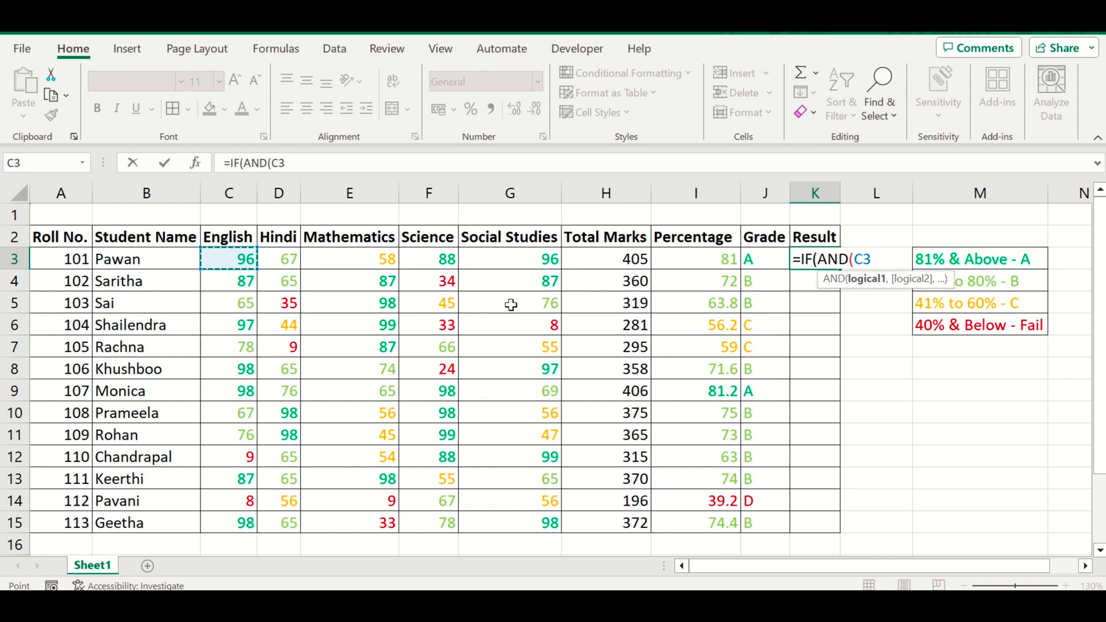
{"action": "type", "text": ">=35,"}
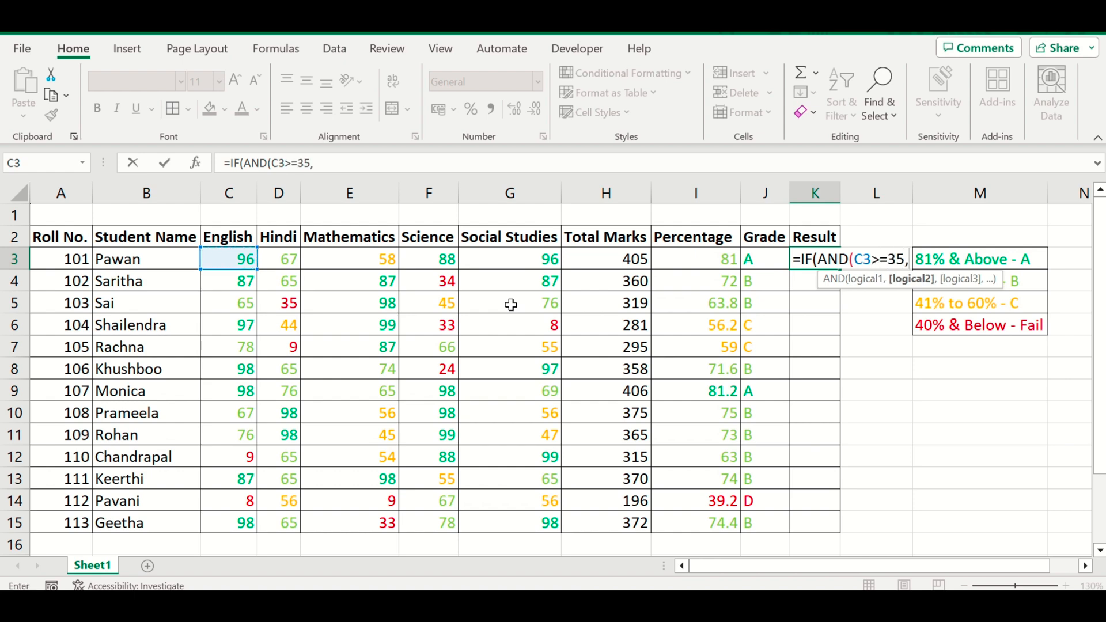
- Add the Hindi mark condition D3>=35 to the AND test in the K3 formula
{"action": "key", "text": "Left"}
{"action": "key", "text": "Left"}
{"action": "key", "text": "Left"}
{"action": "key", "text": "Left"}
{"action": "key", "text": "Left"}
{"action": "key", "text": "Left"}
{"action": "key", "text": "Left"}
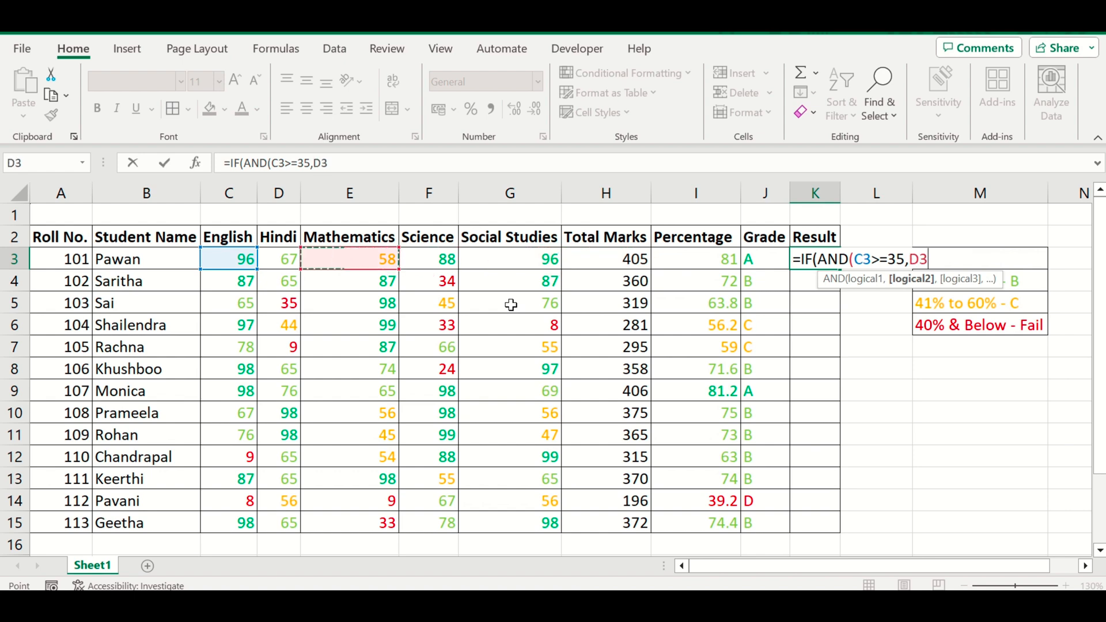
{"action": "type", "text": ">="}
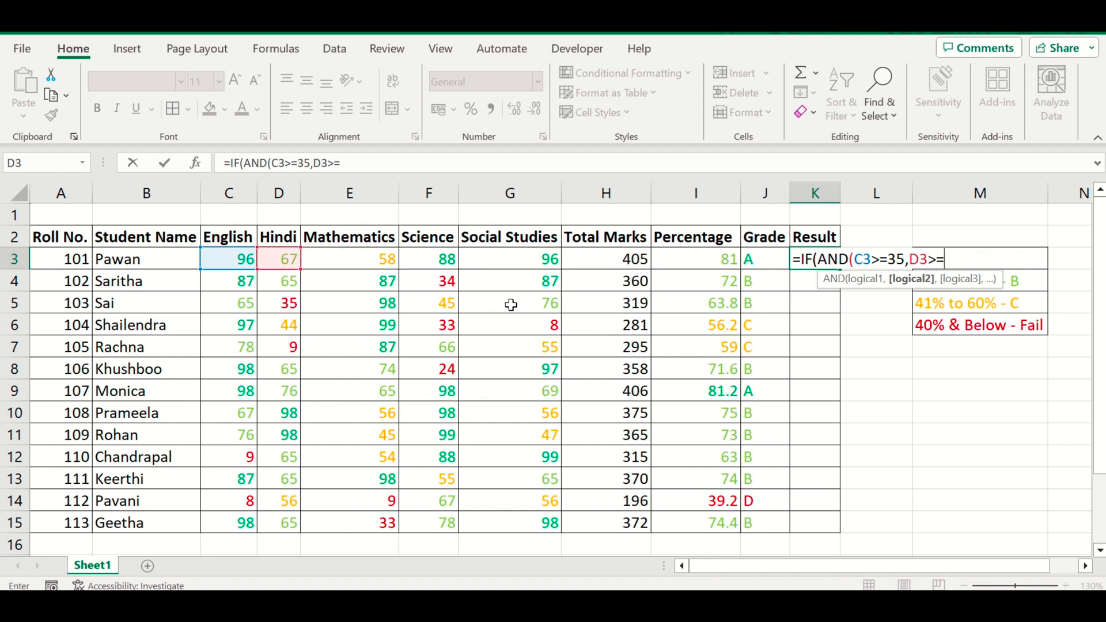
{"action": "type", "text": "35,"}
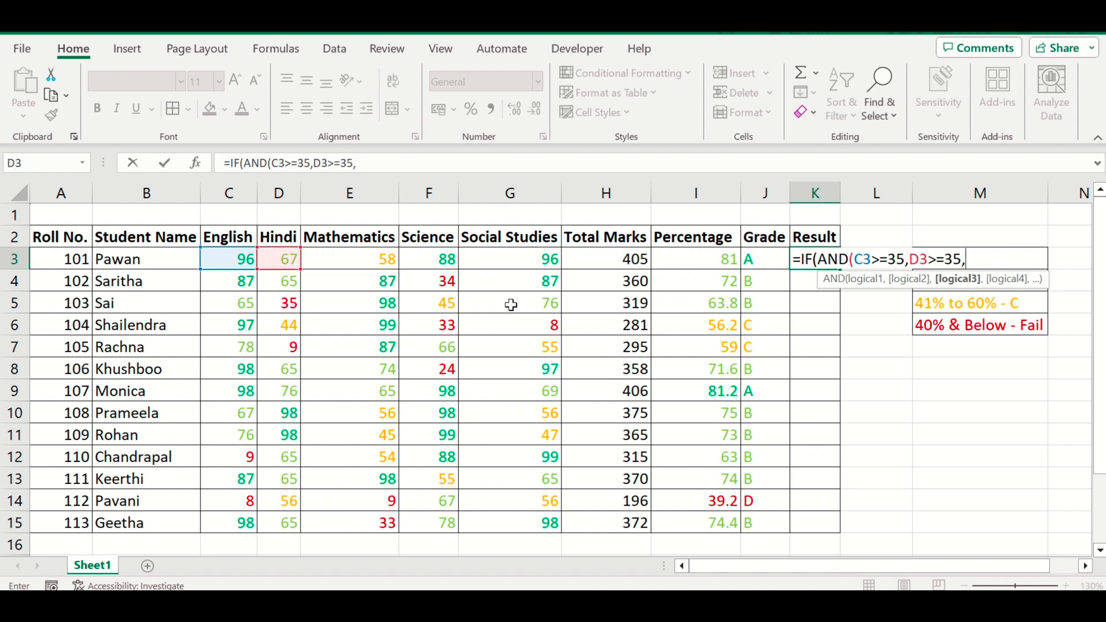
- Add the Mathematics mark condition E3>=35 to the AND test in the K3 formula
{"action": "key", "text": "Left"}
{"action": "key", "text": "Left"}
{"action": "key", "text": "Left"}
{"action": "key", "text": "Left"}
{"action": "key", "text": "Left"}
{"action": "key", "text": "Left"}
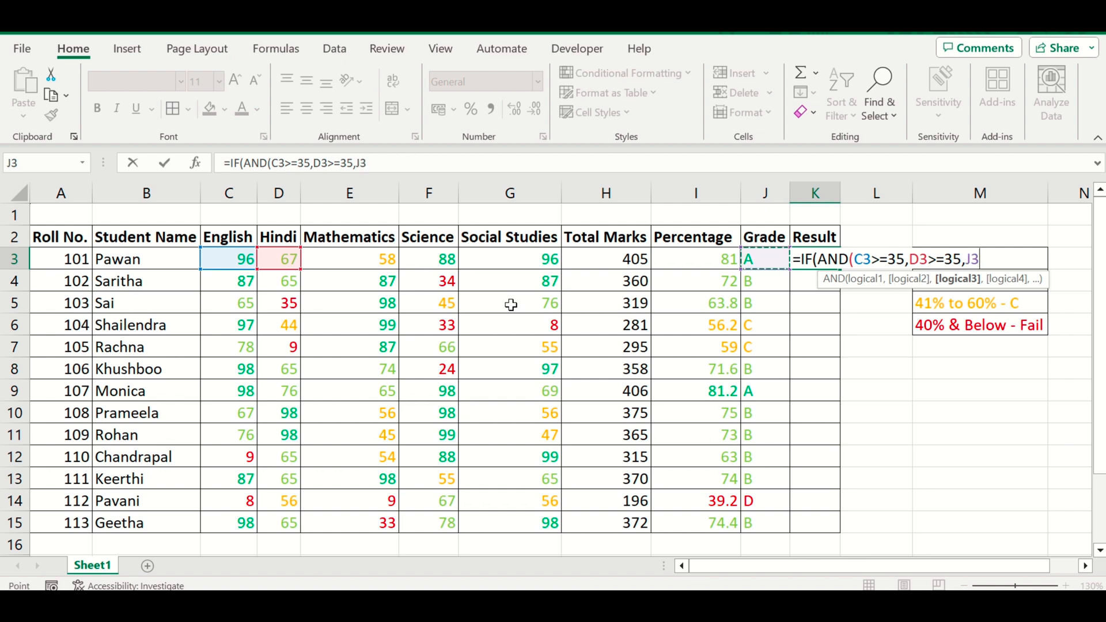
{"action": "type", "text": ">="}
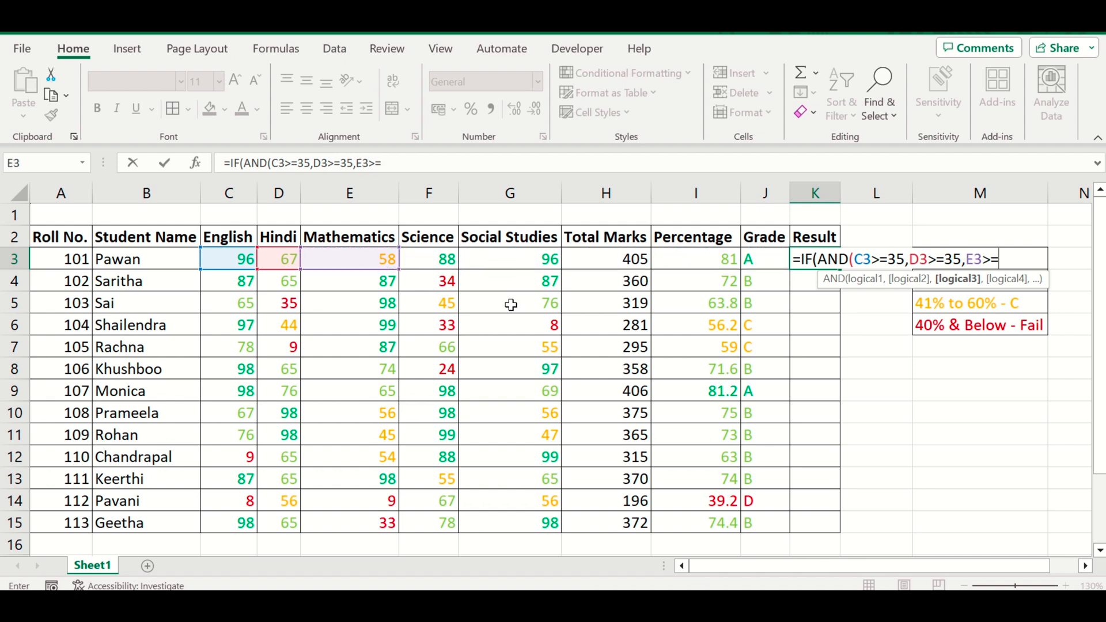
{"action": "type", "text": "35,"}
- Add the Science mark condition F3>=35 to the AND test in the K3 formula
{"action": "key", "text": "Left"}
{"action": "key", "text": "Left"}
{"action": "key", "text": "Left"}
{"action": "key", "text": "Left"}
{"action": "key", "text": "Left"}
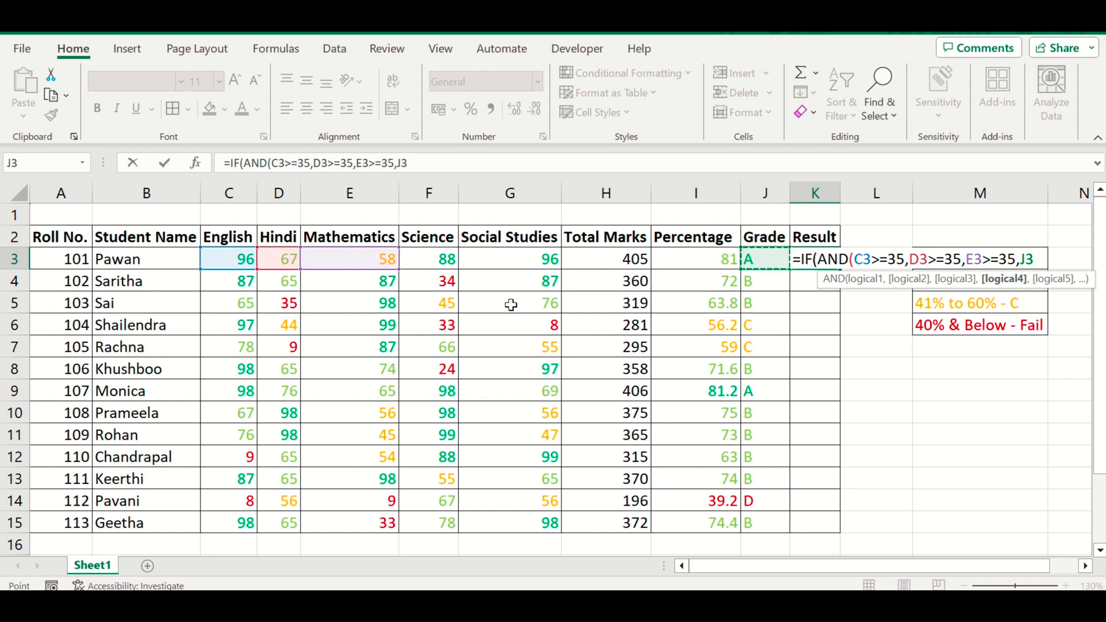
{"action": "type", "text": ">="}
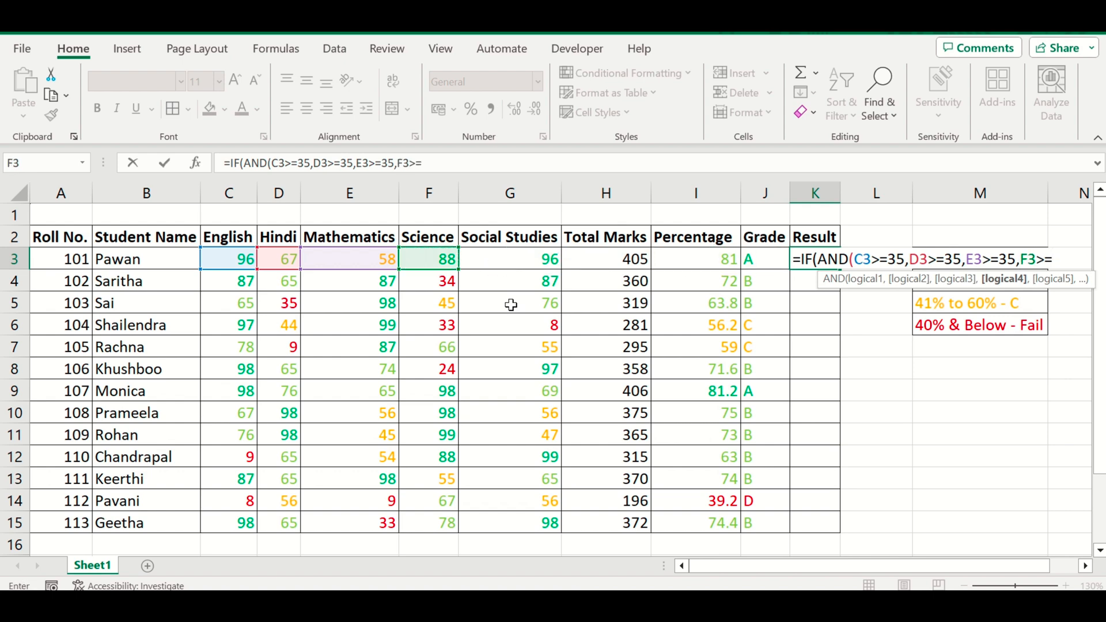
{"action": "type", "text": "35,"}
- Add the Social Studies mark condition G3>=35 and close the AND test in the K3 formula
{"action": "key", "text": "Left"}
{"action": "key", "text": "Left"}
{"action": "key", "text": "Left"}
{"action": "key", "text": "Left"}
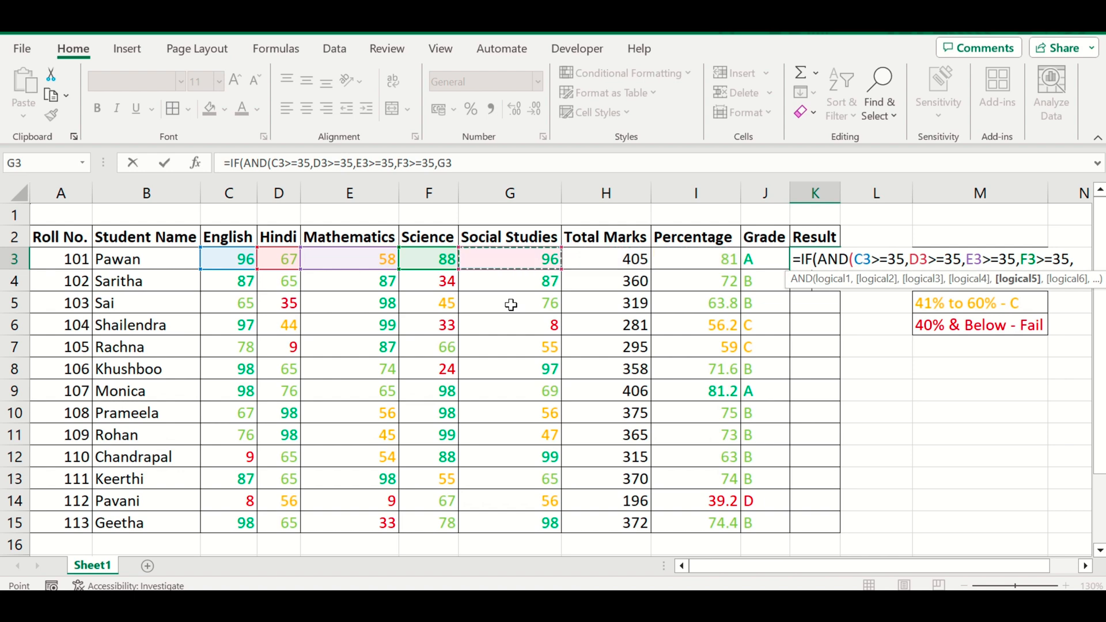
{"action": "type", "text": ">="}
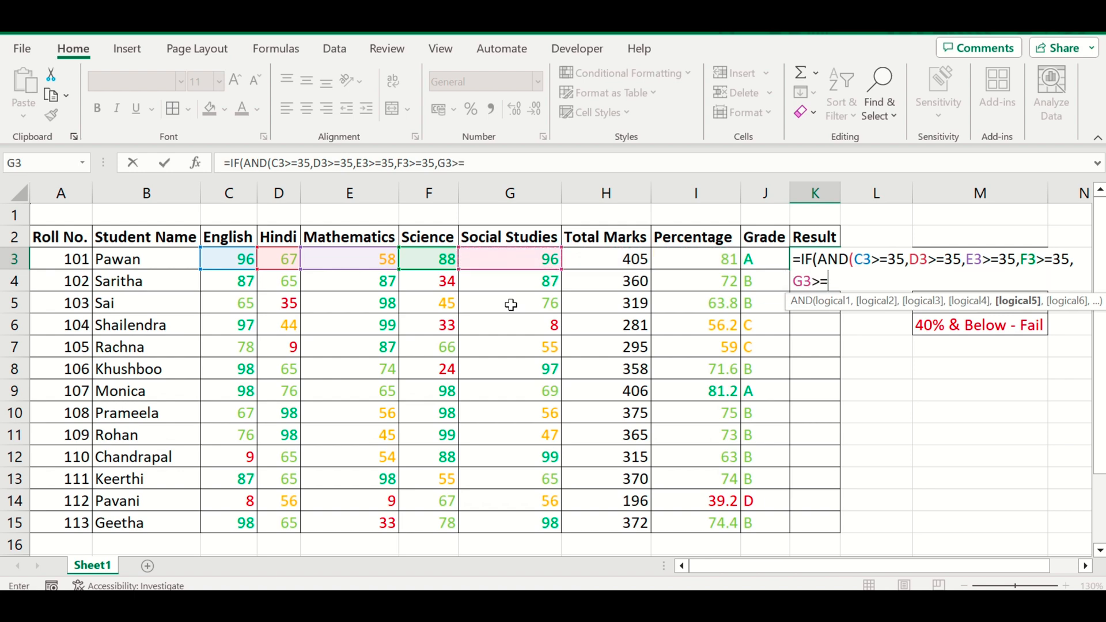
{"action": "type", "text": "35)"}
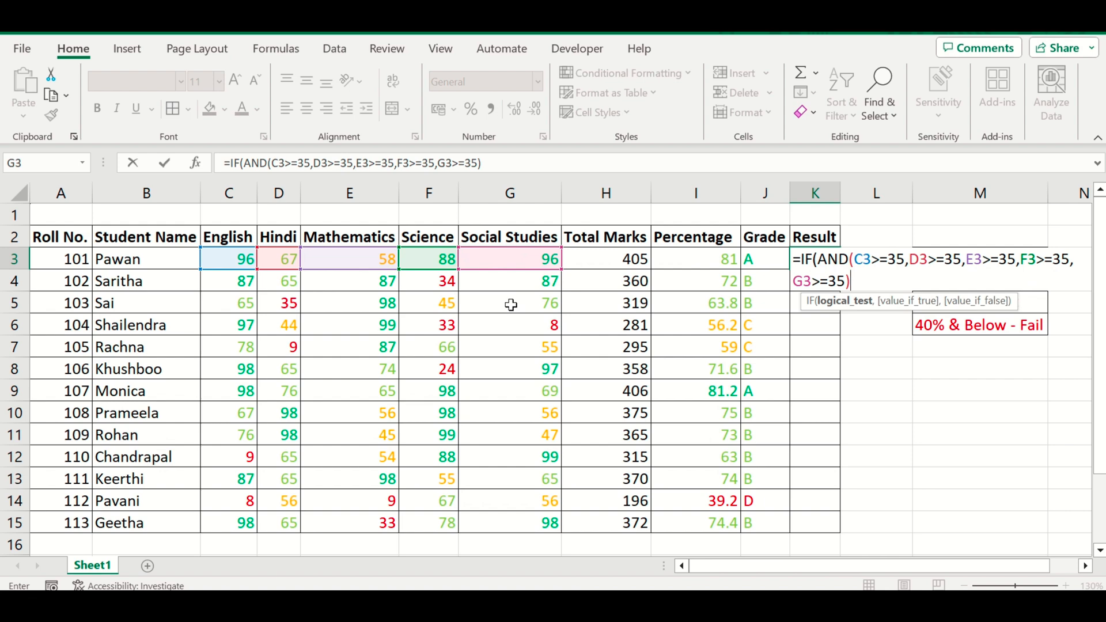
- Complete the K3 formula so it returns "Pass" when the test is true and "Fail" otherwise
{"action": "type", "text": ","}
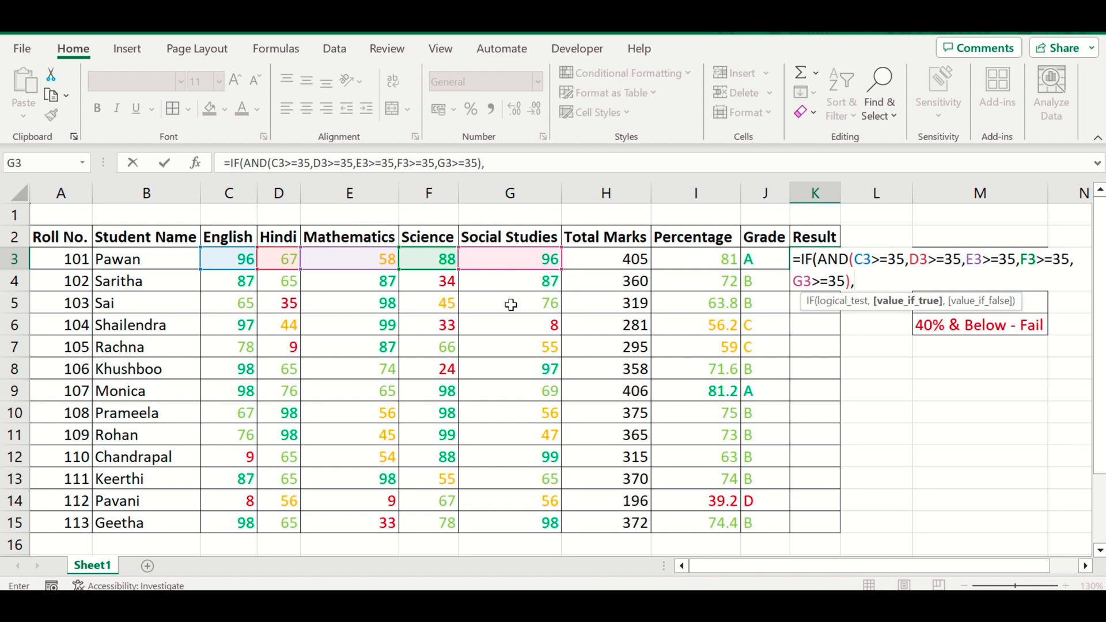
{"action": "type", "text": "\"Pass\","}
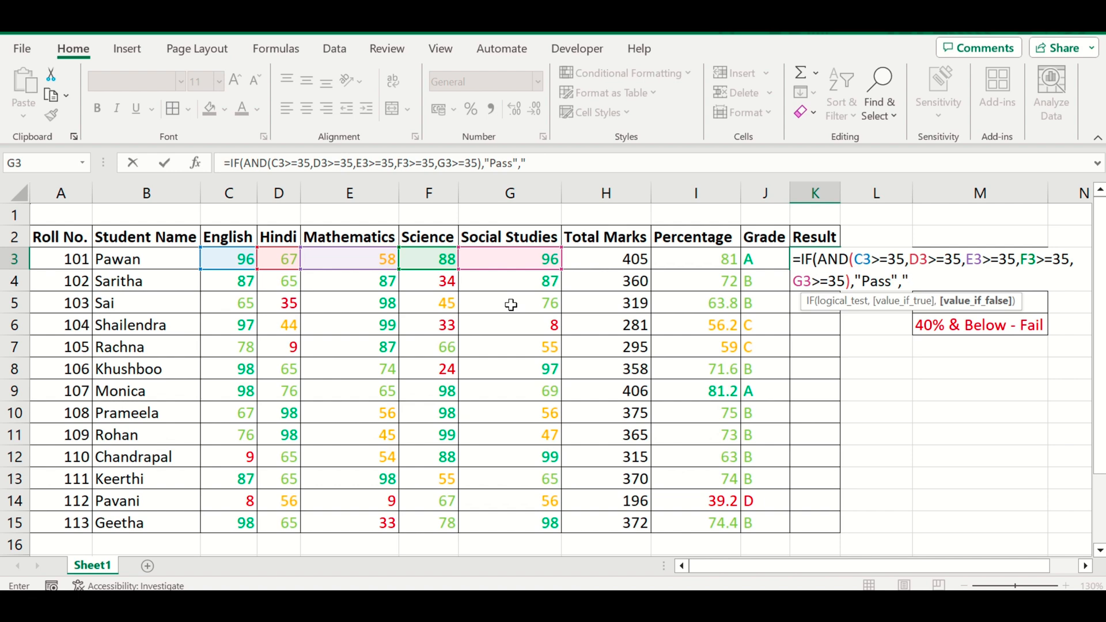
{"action": "type", "text": "\"Fail\"))"}
{"action": "key", "text": "Return"}
{"action": "key", "text": "Return"}
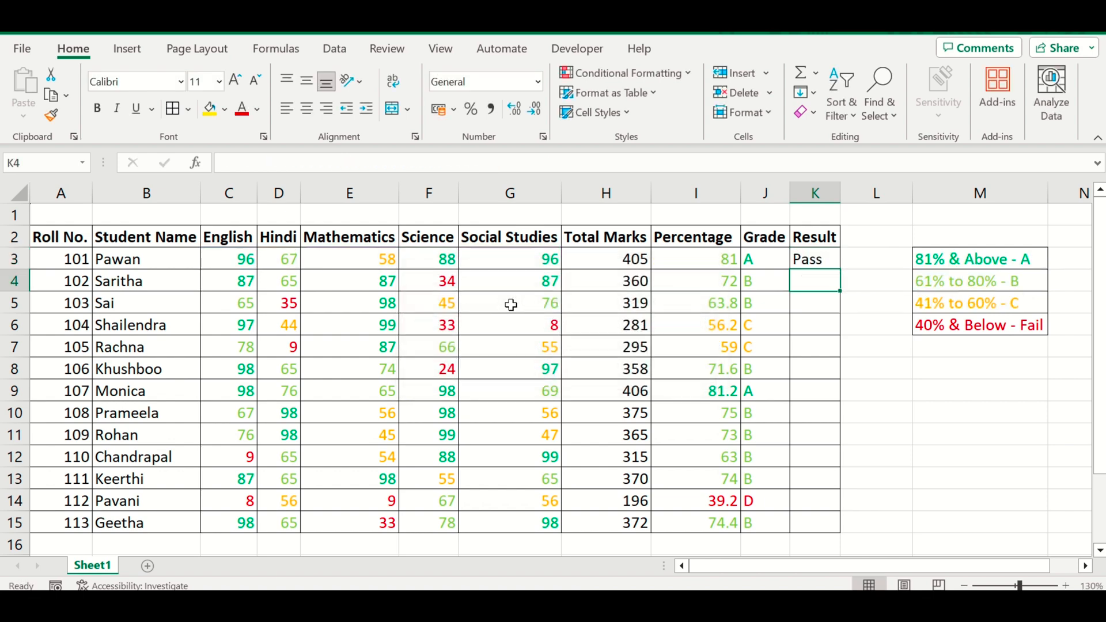
- Copy the result formula from K3 down through K15
{"action": "key", "text": "Up"}
{"action": "key", "text": "ctrl+c"}
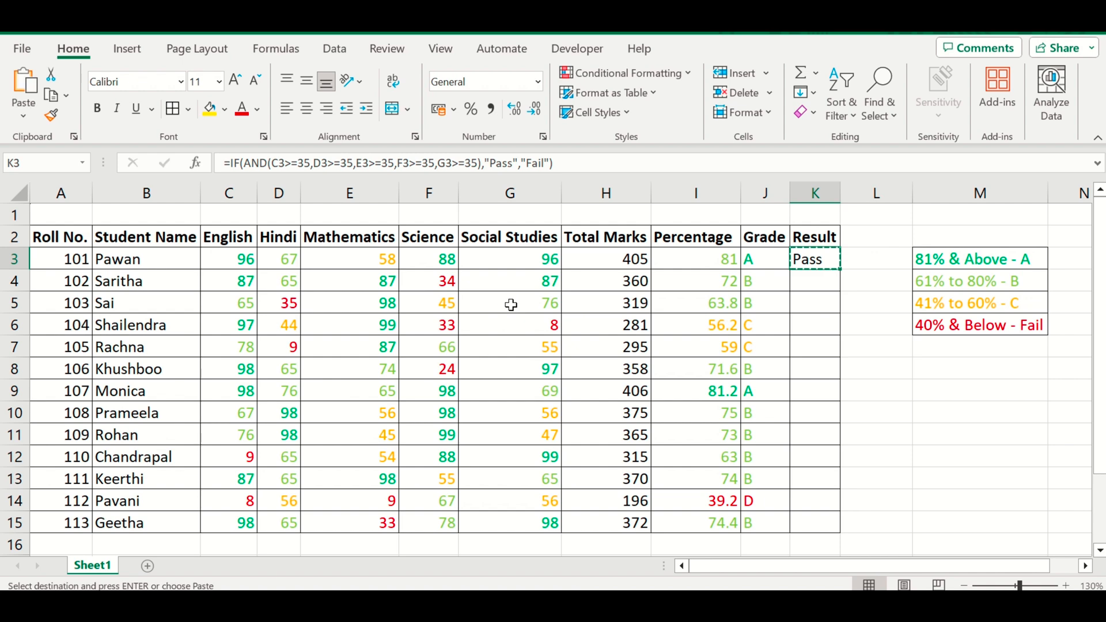
{"action": "key", "text": "Left"}
{"action": "key", "text": "ctrl+Down"}
{"action": "key", "text": "Right"}
{"action": "key", "text": "ctrl+shift+Up"}
{"action": "key", "text": "Return"}
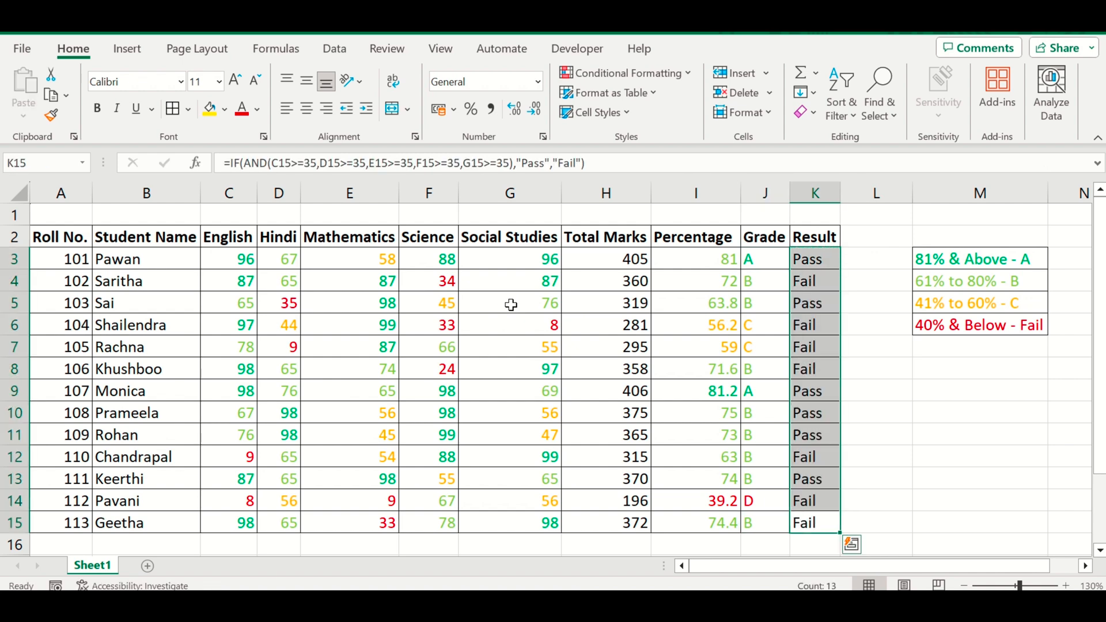
- Check the result in K4 against the percentage, grade and subject marks across row 4
{"action": "key", "text": "Up"}
{"action": "key", "text": "Down"}
{"action": "key", "text": "ctrl+Up"}
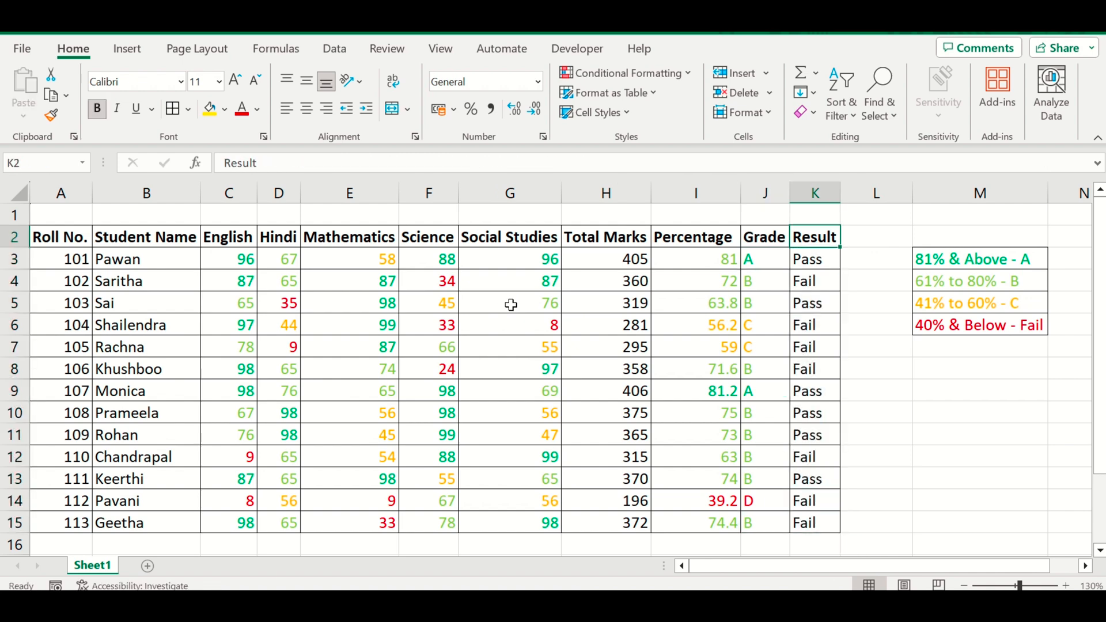
{"action": "key", "text": "Down"}
{"action": "key", "text": "Down"}
{"action": "key", "text": "Left"}
{"action": "key", "text": "Left"}
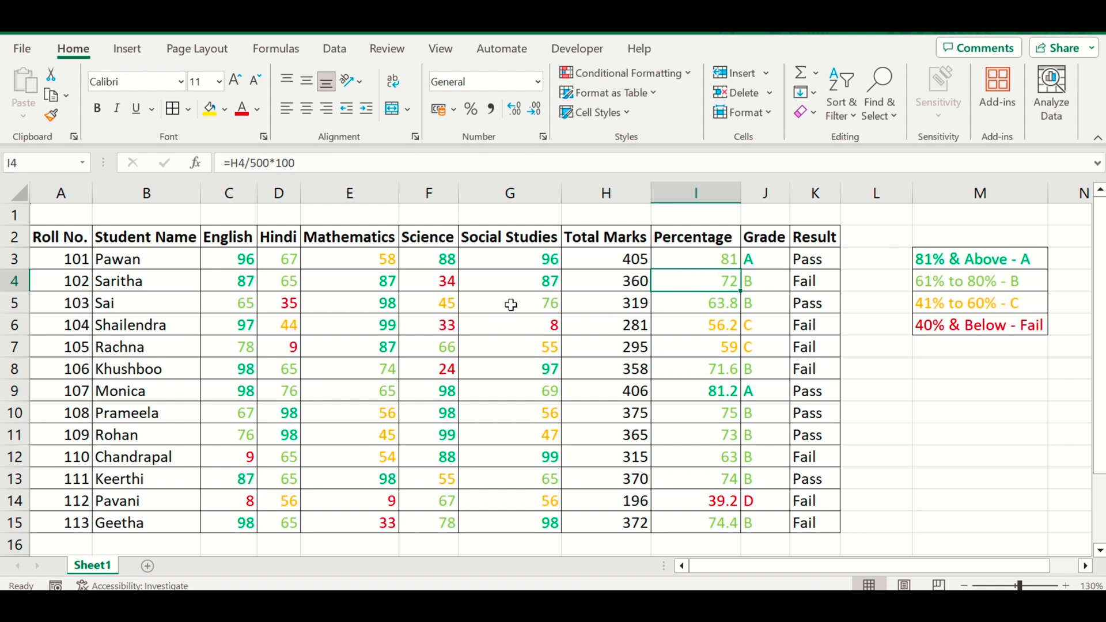
{"action": "key", "text": "Right"}
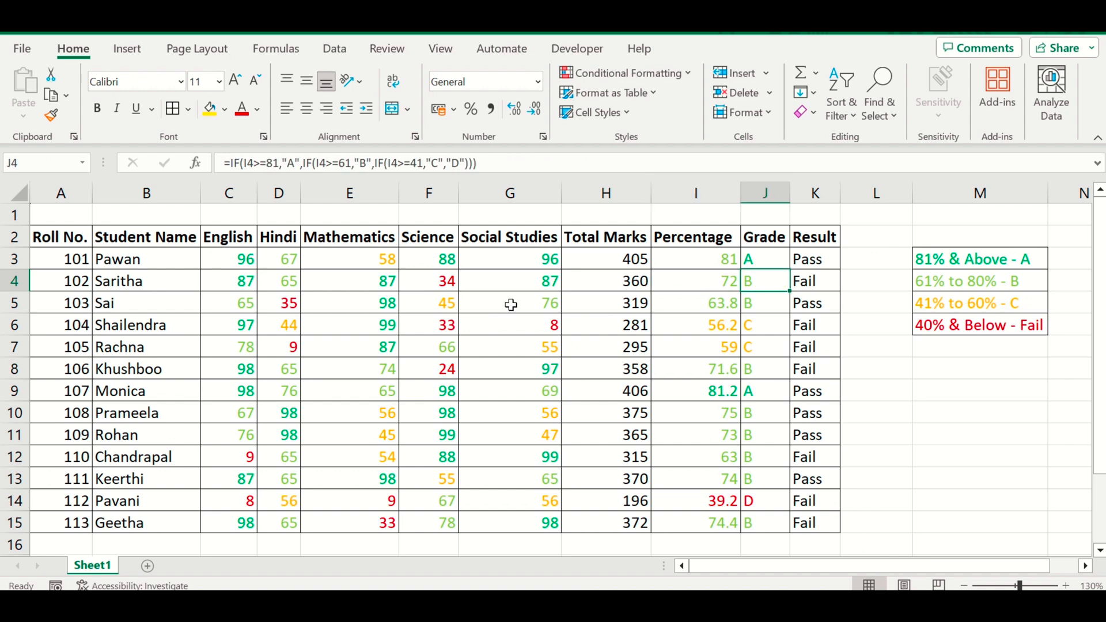
{"action": "key", "text": "Left"}
{"action": "key", "text": "Left"}
{"action": "key", "text": "Left"}
{"action": "key", "text": "Left"}
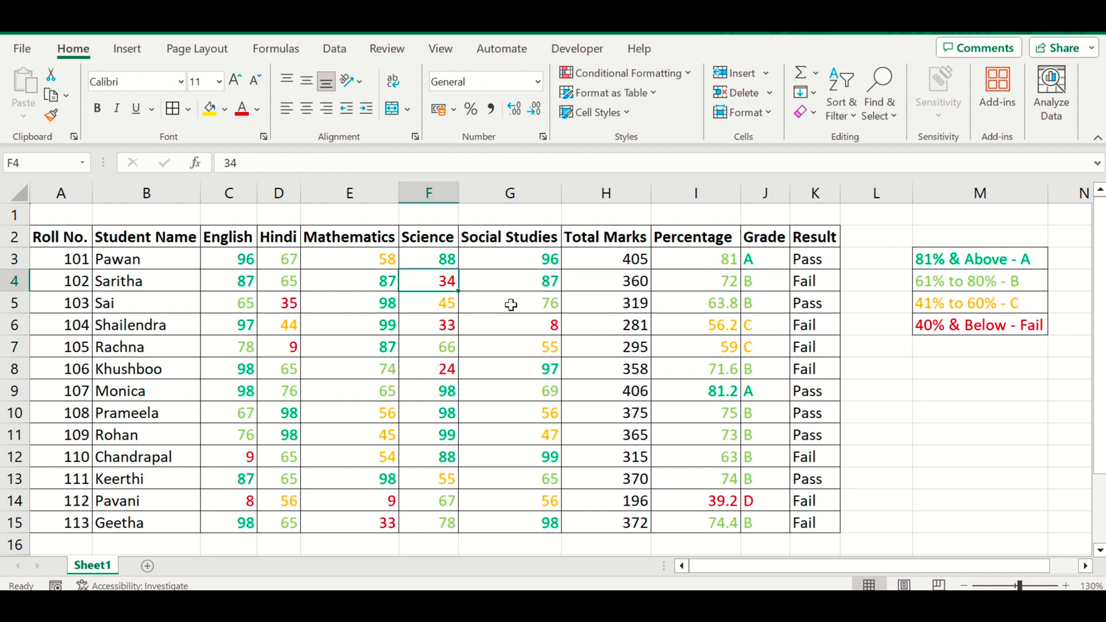
{"action": "key", "text": "Left"}
{"action": "key", "text": "Right"}
{"action": "key", "text": "Right"}
{"action": "key", "text": "Right"}
{"action": "key", "text": "Right"}
{"action": "key", "text": "Right"}
{"action": "key", "text": "Right"}
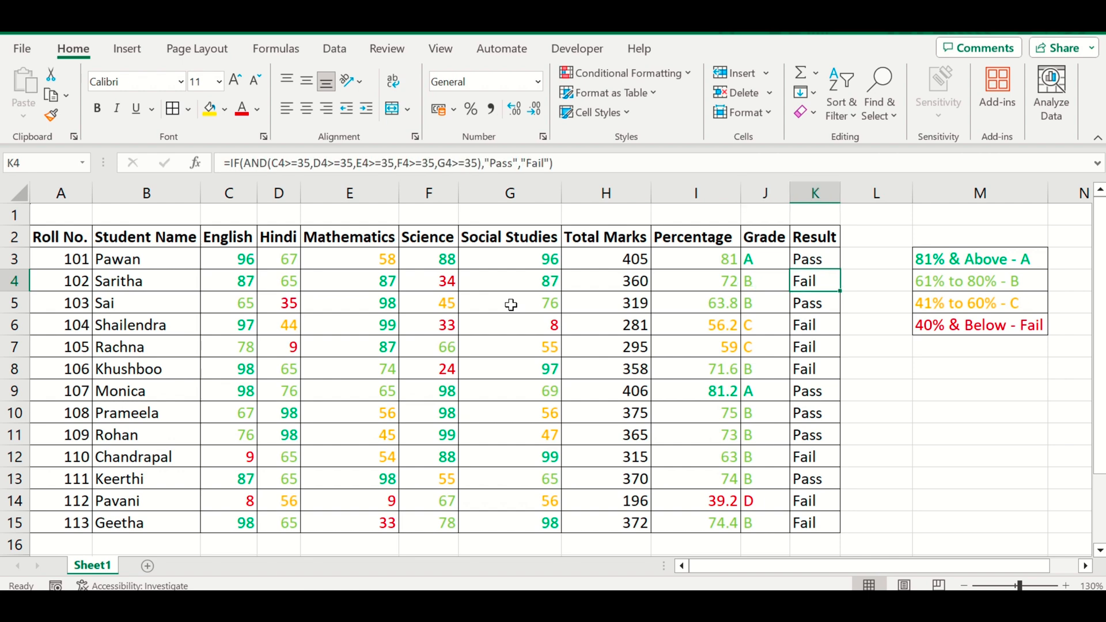
- Start a conditional formatting rule for K3:K15 that formats only cells with a value equal to Pass
{"action": "key", "text": "Up"}
{"action": "key", "text": "ctrl+shift+Down"}
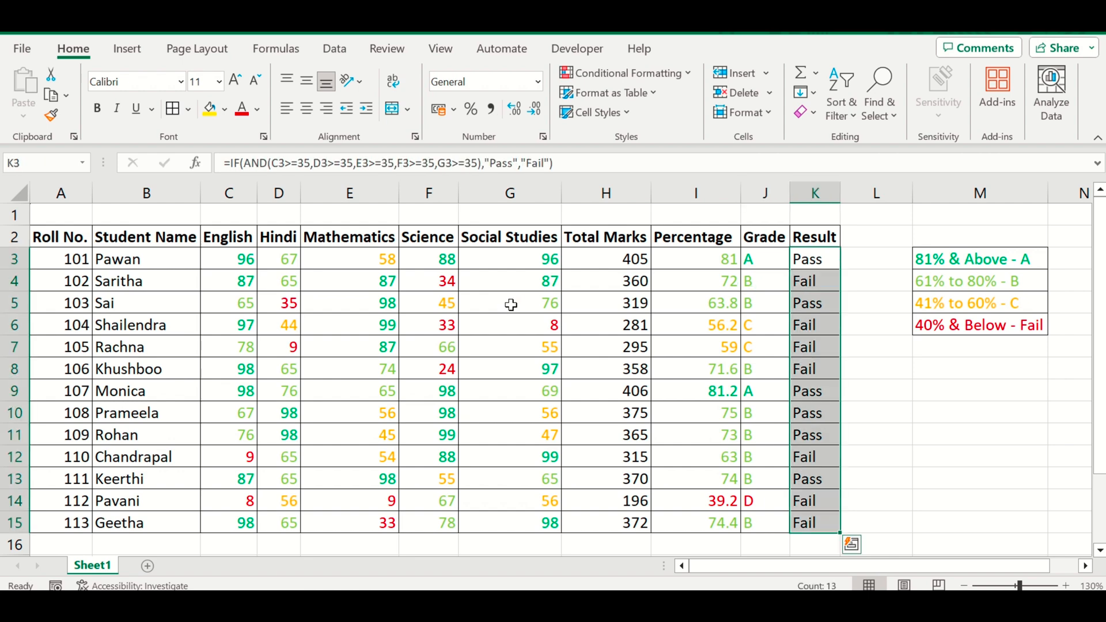
{"action": "left_click", "coordinate": [689, 71]}
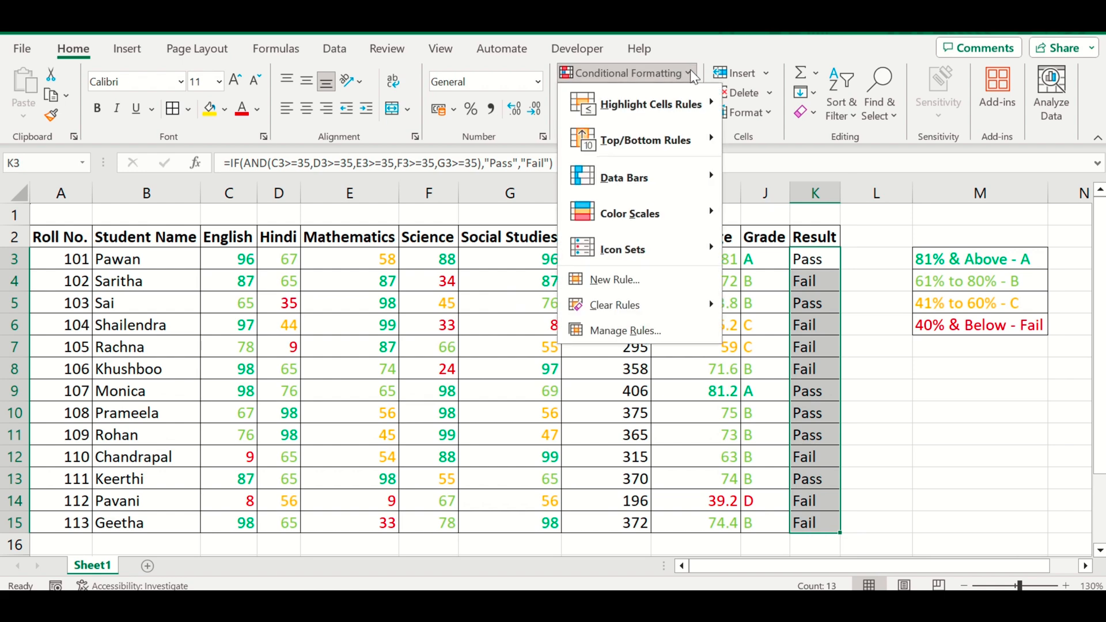
{"action": "mouse_move", "coordinate": [643, 301]}
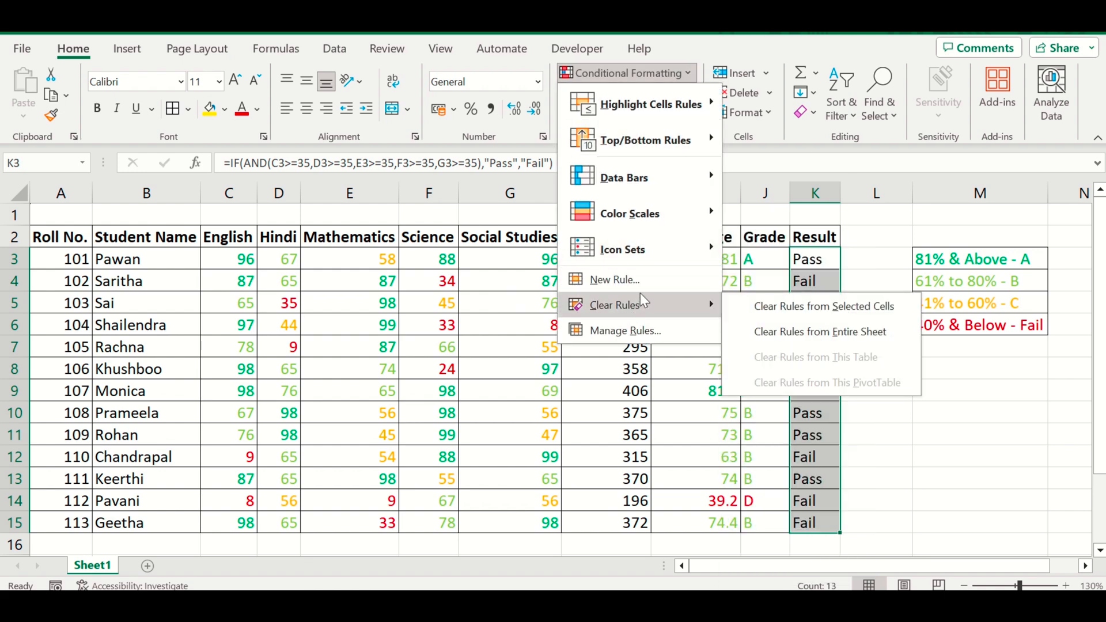
{"action": "left_click", "coordinate": [676, 281]}
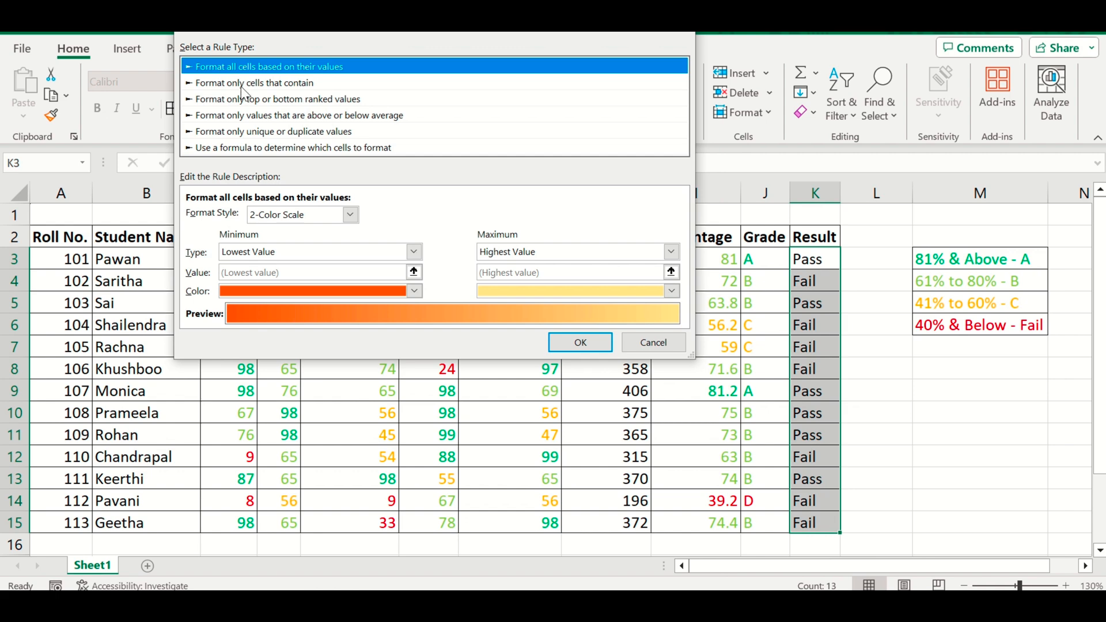
{"action": "left_click", "coordinate": [241, 84]}
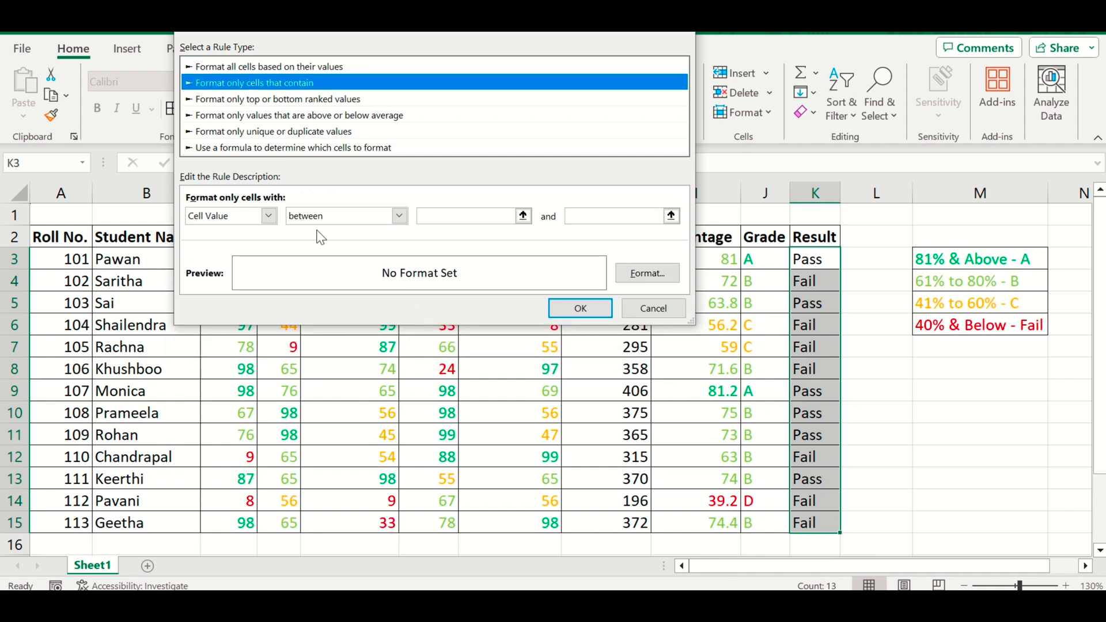
{"action": "left_click", "coordinate": [399, 215]}
{"action": "left_click", "coordinate": [362, 254]}
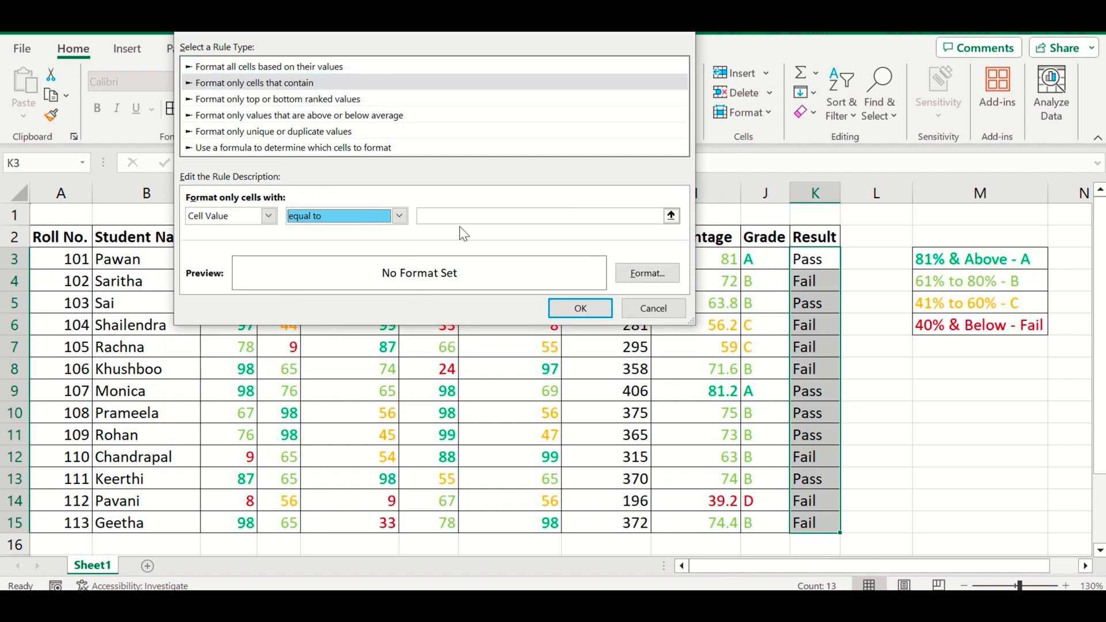
{"action": "left_click", "coordinate": [502, 213]}
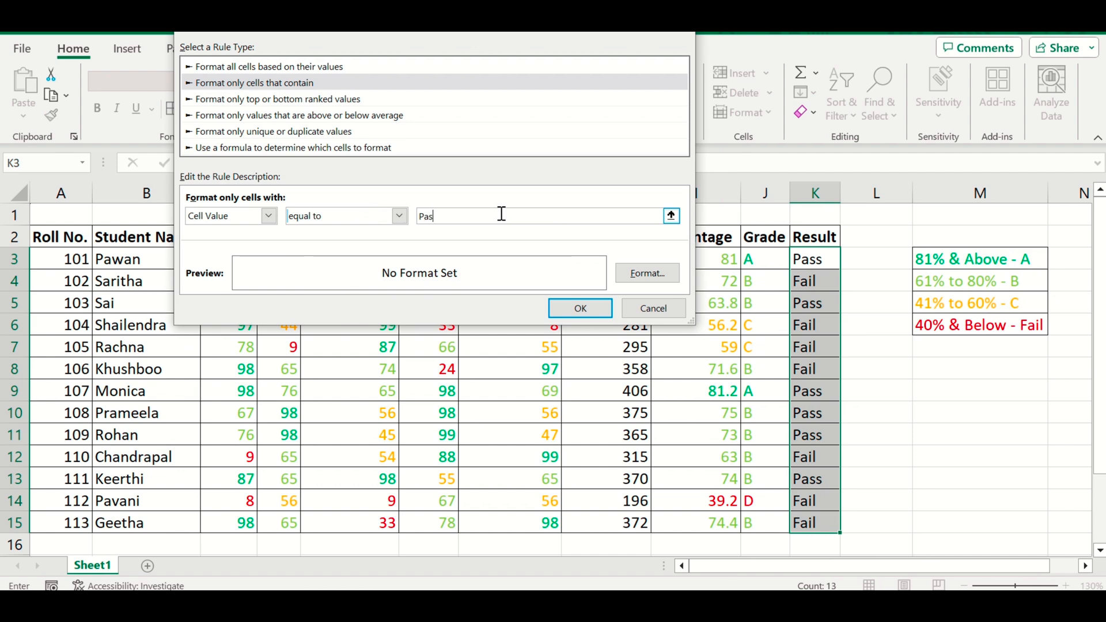
{"action": "type", "text": "Pass"}
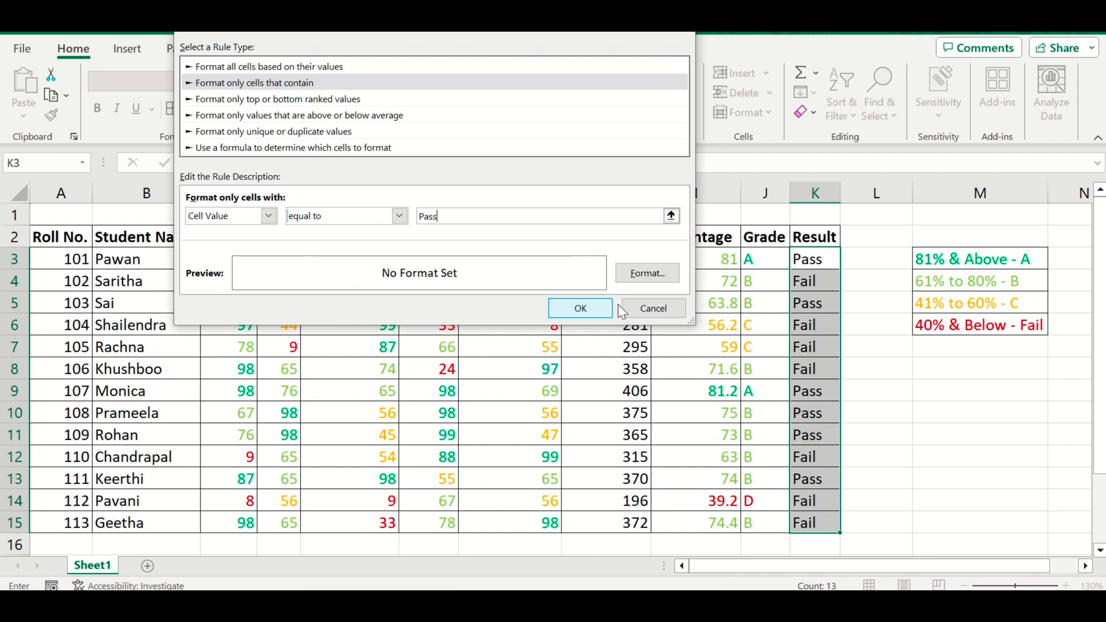
- Give the Pass rule a green font colour and apply it to K3:K15
{"action": "left_click", "coordinate": [644, 276]}
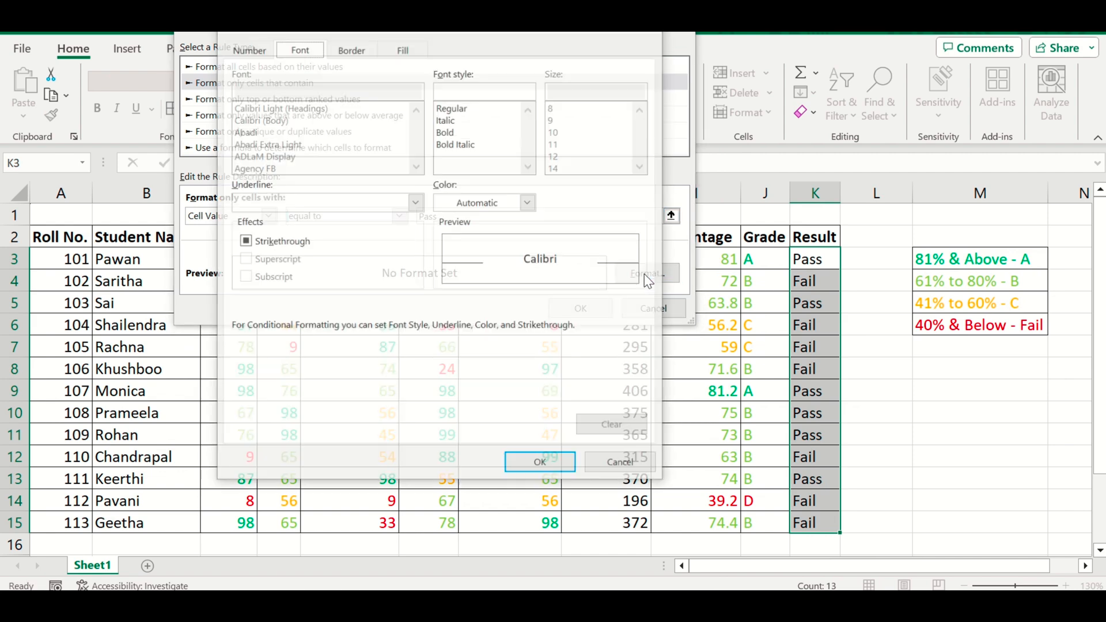
{"action": "left_click", "coordinate": [529, 202]}
{"action": "left_click", "coordinate": [517, 390]}
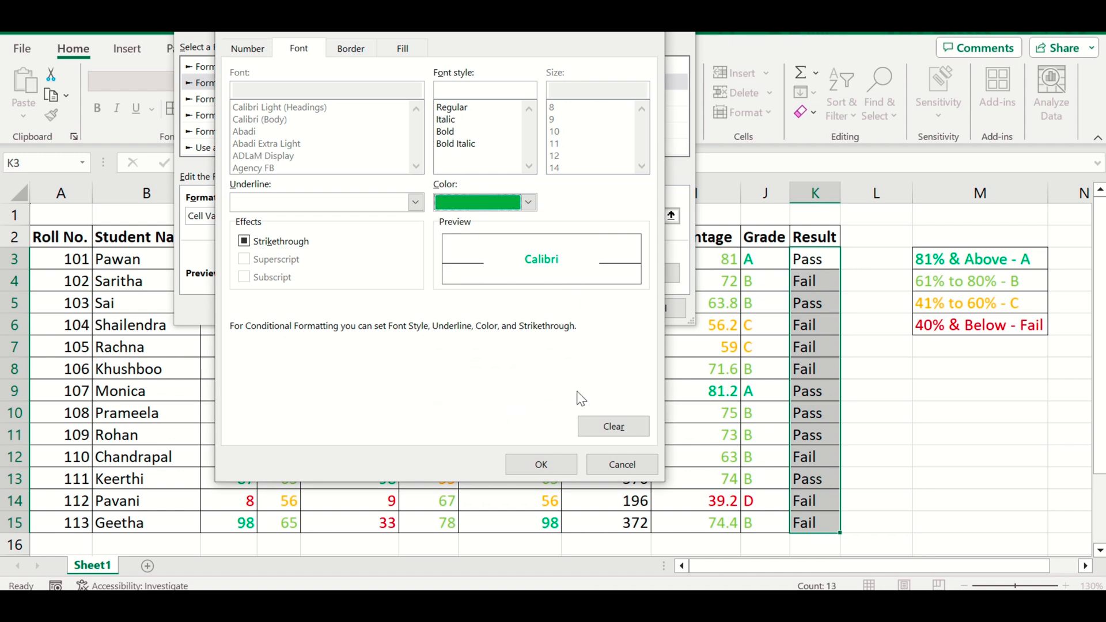
{"action": "left_click", "coordinate": [542, 464]}
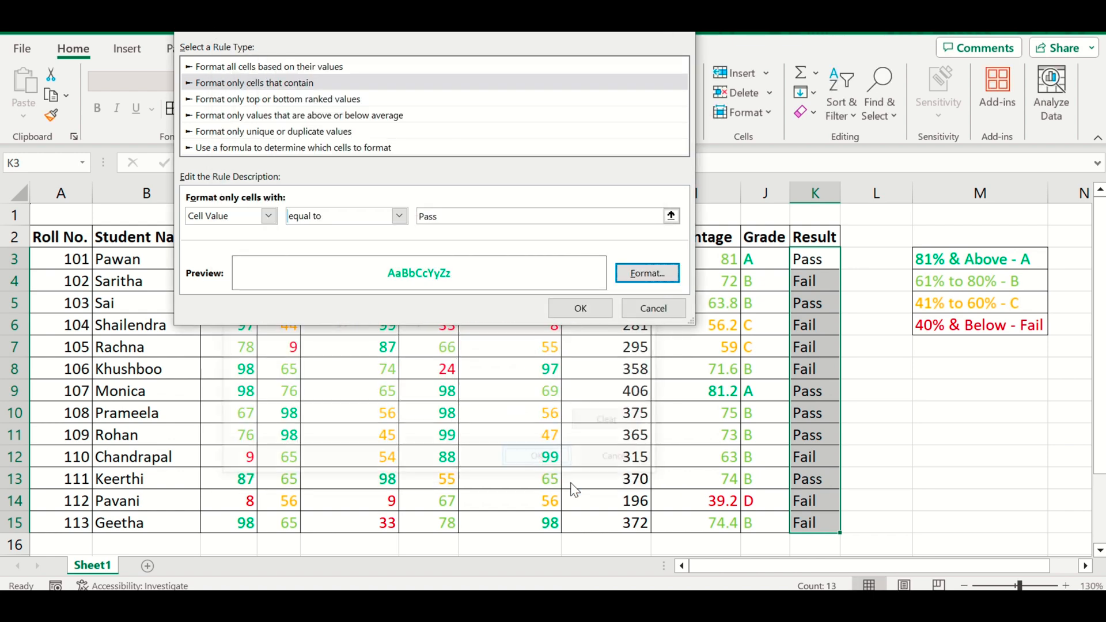
{"action": "left_click", "coordinate": [596, 306]}
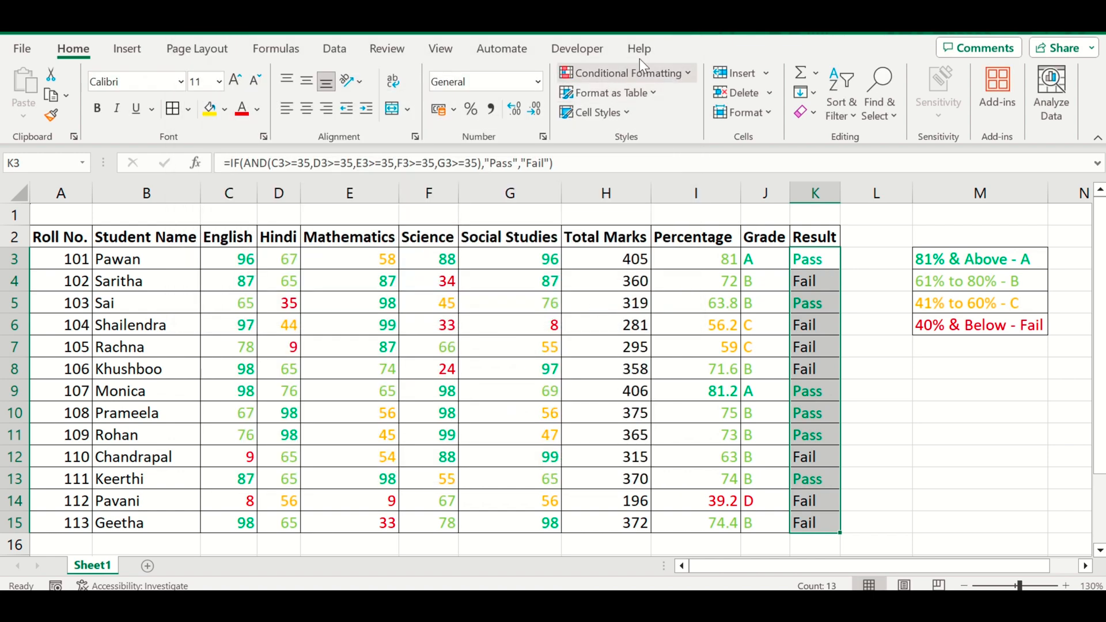
- Create another conditional formatting rule for K3:K15 that formats only cells with a value equal to Fail
{"action": "left_click", "coordinate": [689, 72]}
{"action": "left_click", "coordinate": [660, 281]}
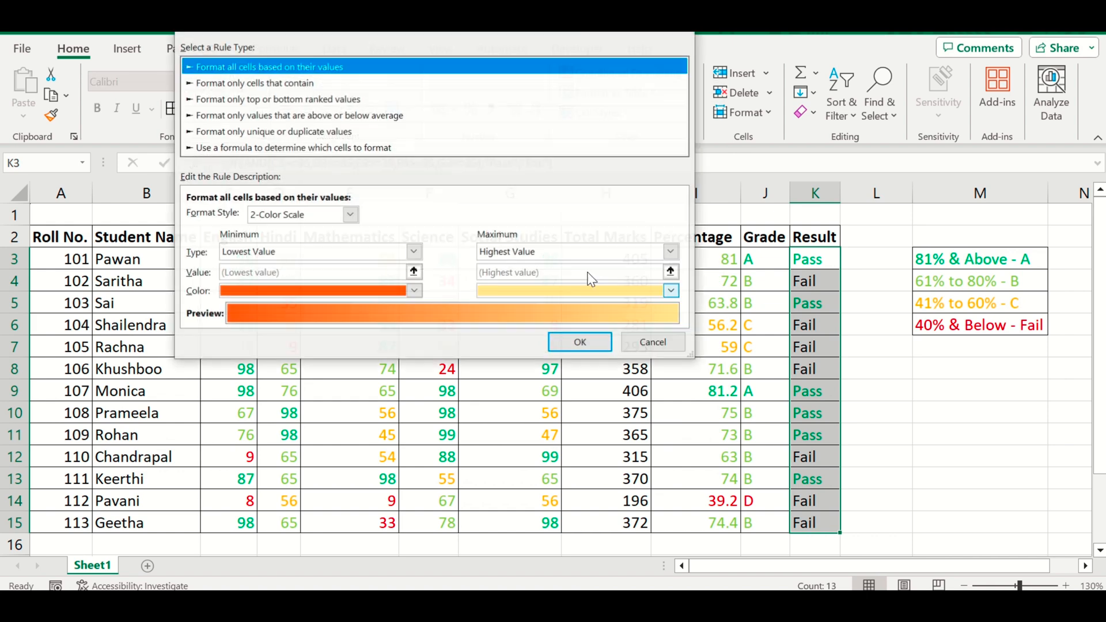
{"action": "left_click", "coordinate": [272, 84]}
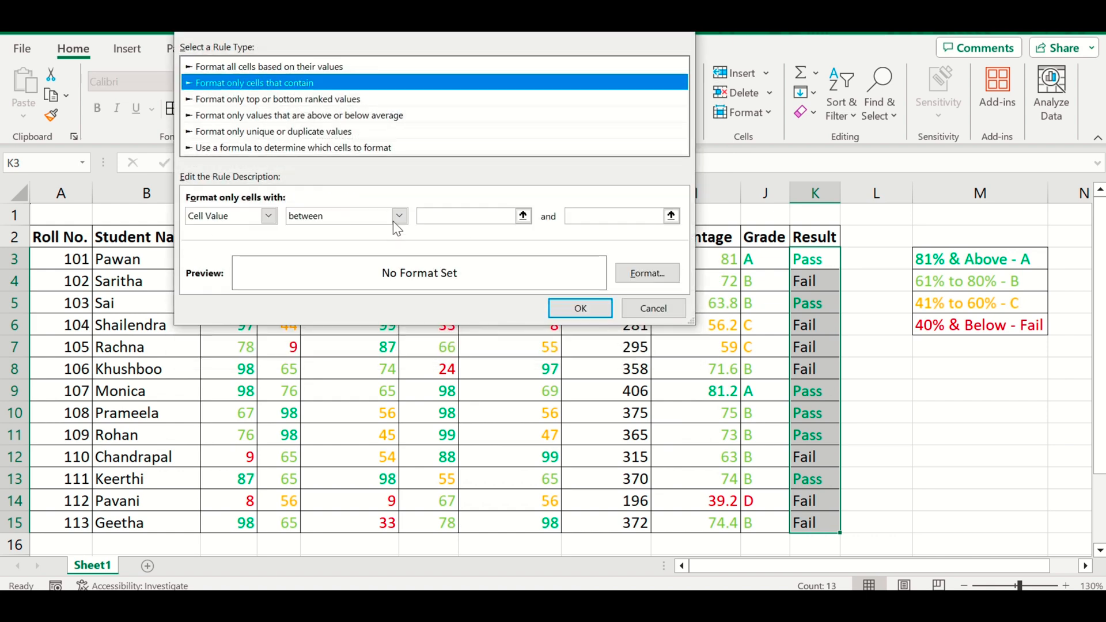
{"action": "left_click", "coordinate": [399, 217]}
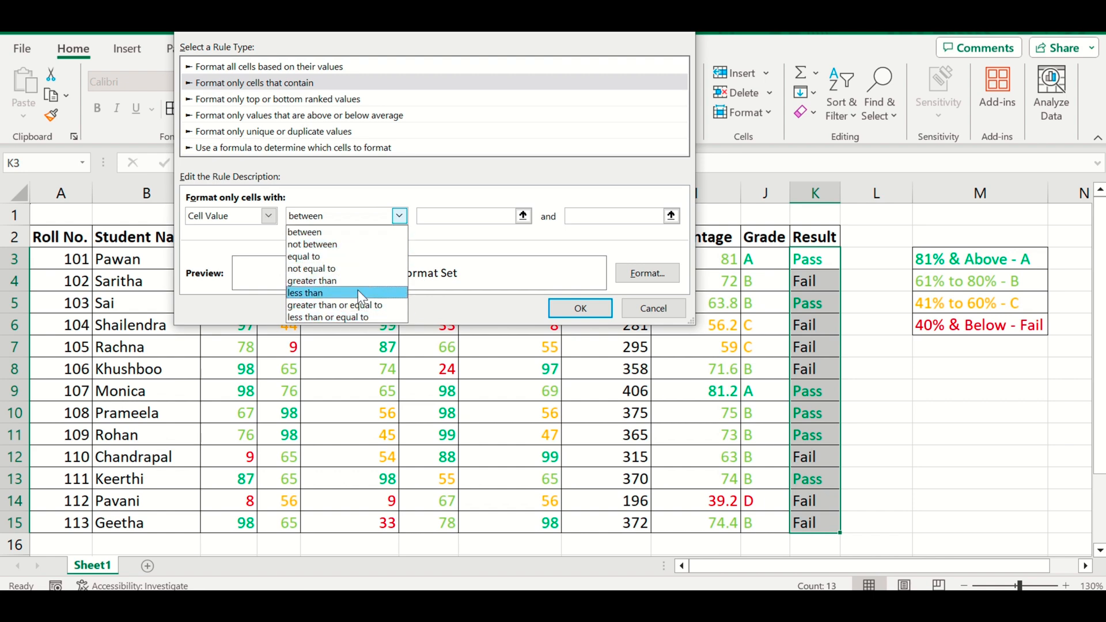
{"action": "left_click", "coordinate": [354, 257]}
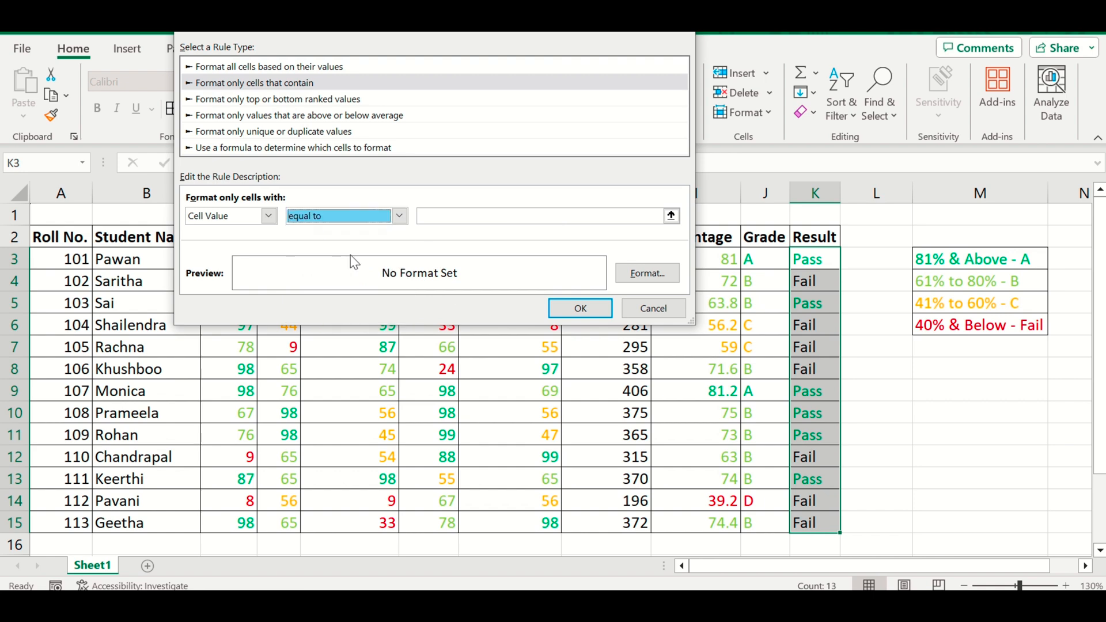
{"action": "left_click", "coordinate": [569, 215]}
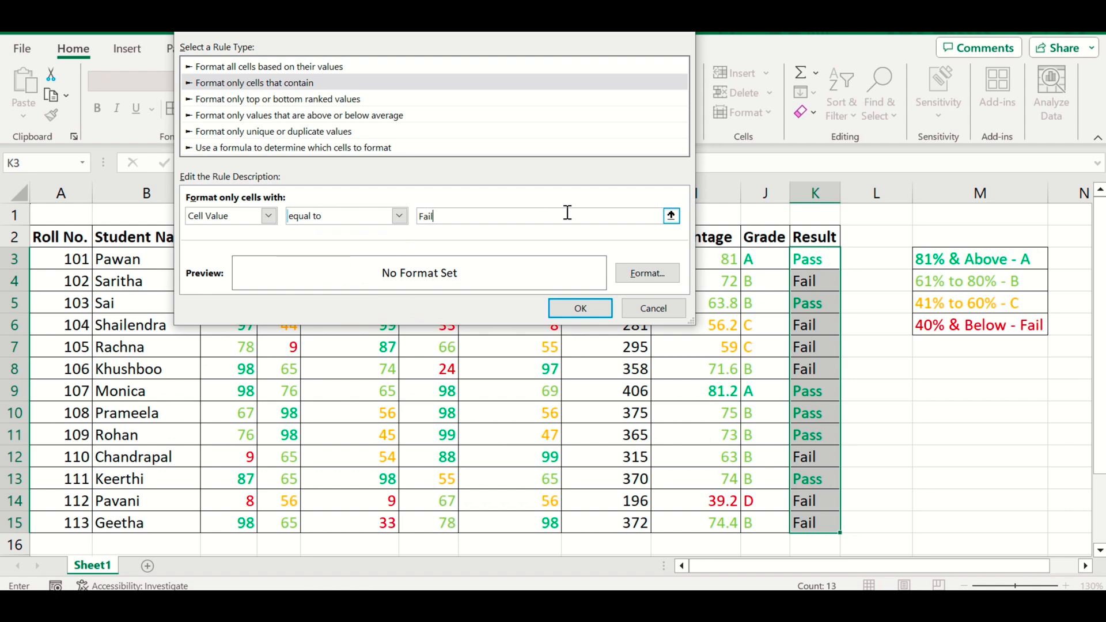
- Give the Fail rule a red font colour and apply it to the Result column
{"action": "left_click", "coordinate": [642, 279]}
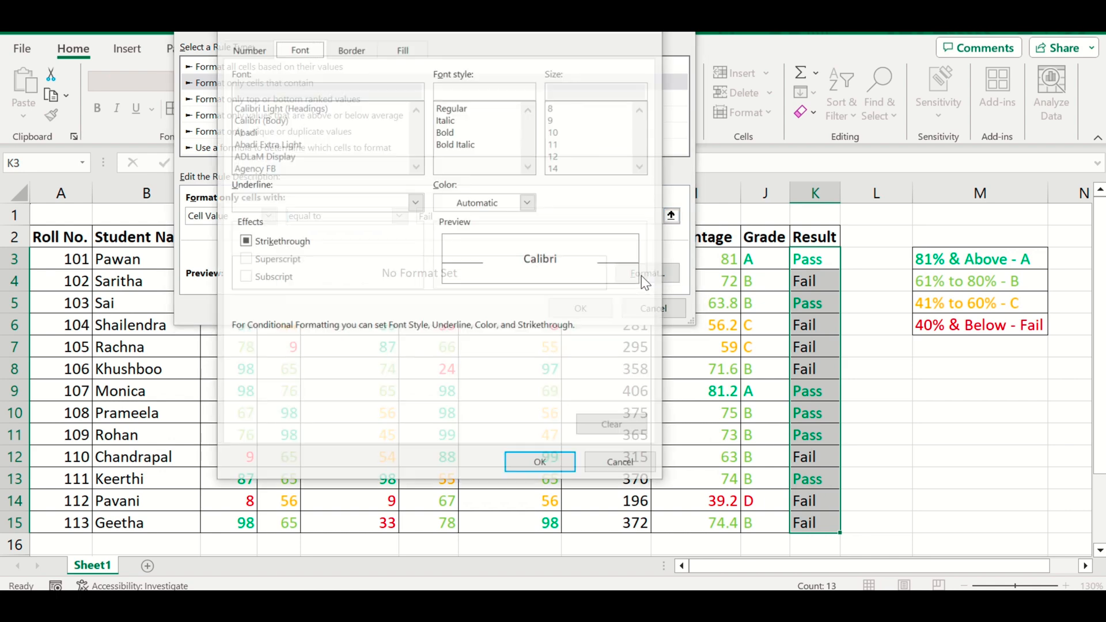
{"action": "left_click", "coordinate": [529, 202]}
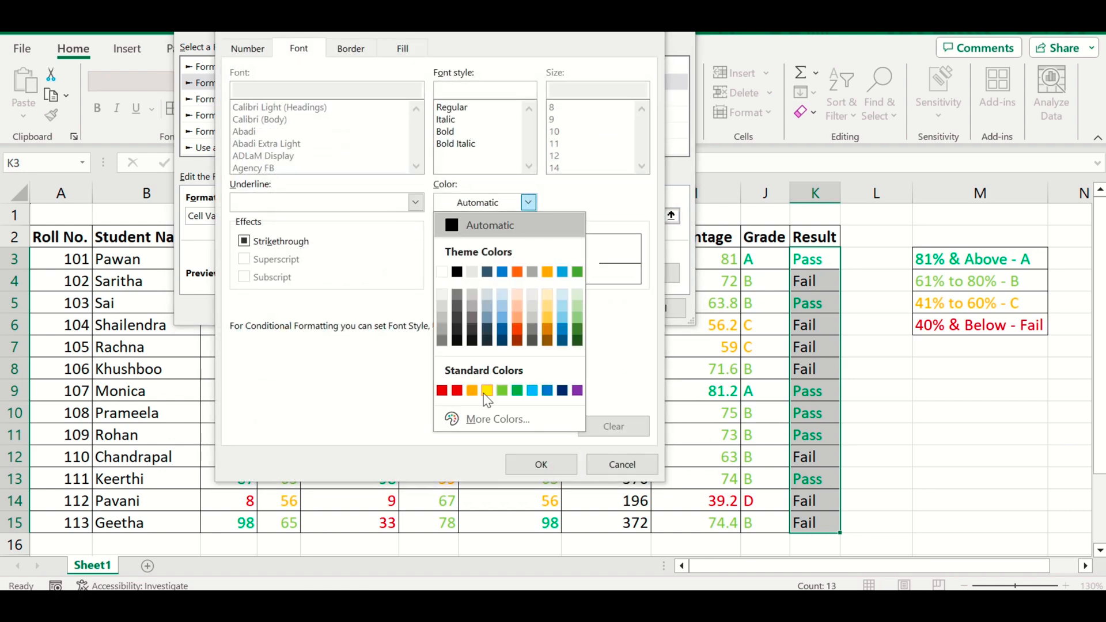
{"action": "left_click", "coordinate": [457, 391]}
{"action": "left_click", "coordinate": [541, 465]}
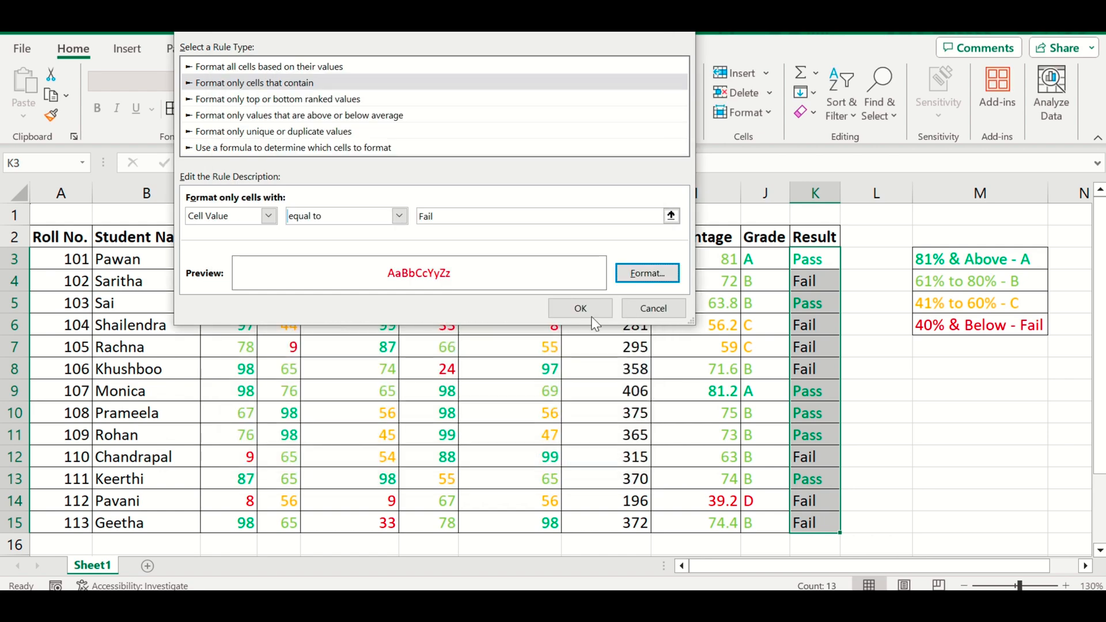
{"action": "left_click", "coordinate": [596, 304]}
{"action": "left_click", "coordinate": [905, 383]}
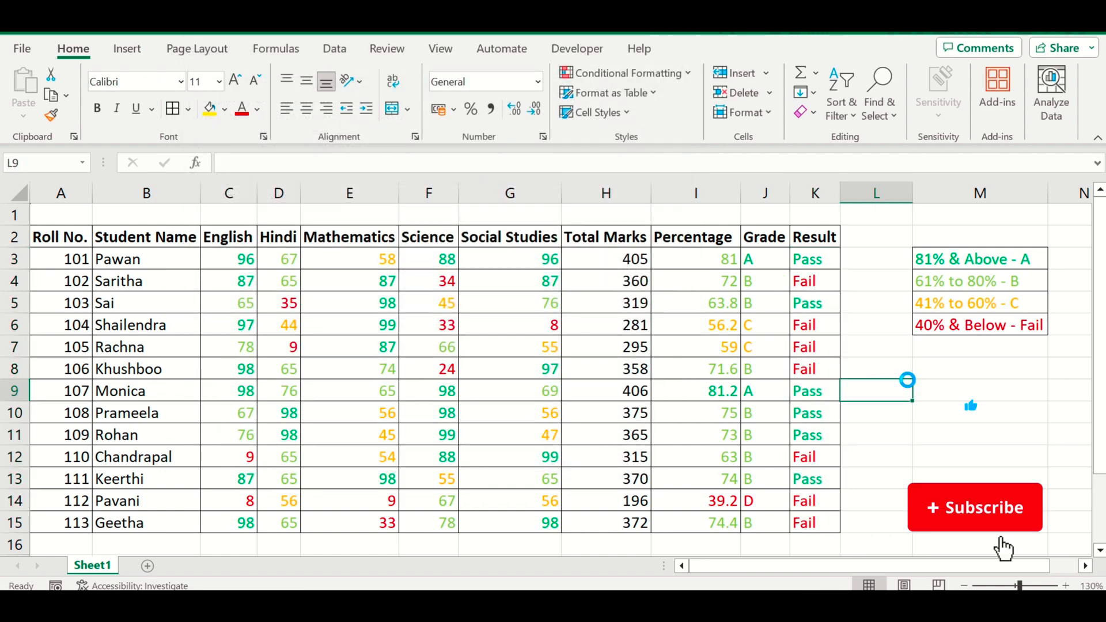
- Format the header row A2:K2 with a dark gray fill and an off-white font colour
{"action": "left_click", "coordinate": [811, 236]}
{"action": "key", "text": "Home"}
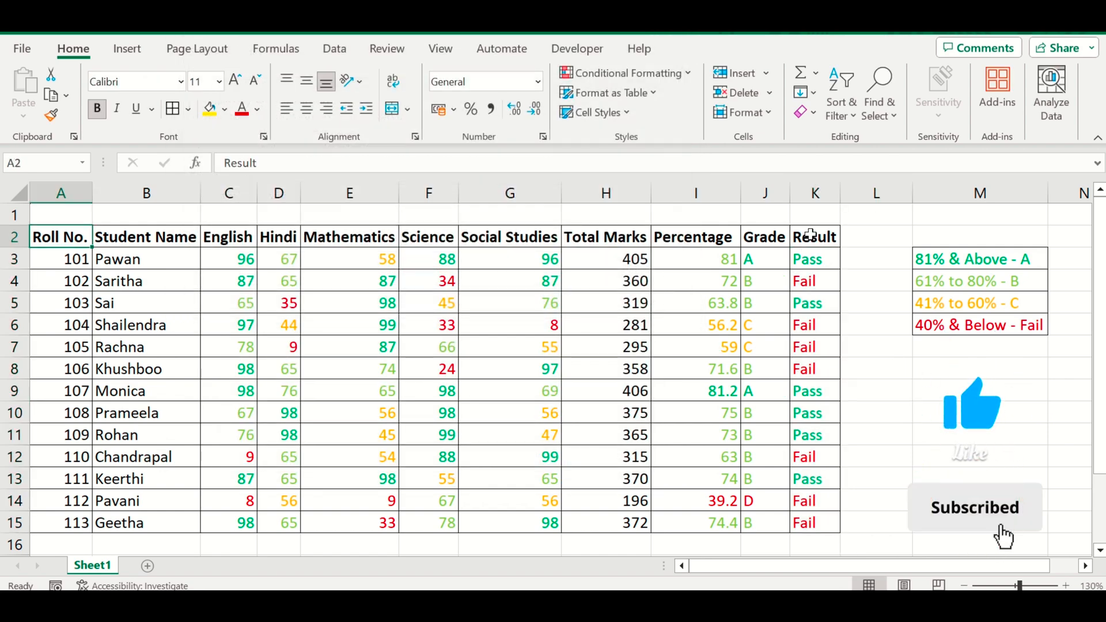
{"action": "left_click", "coordinate": [812, 236], "text": "shift"}
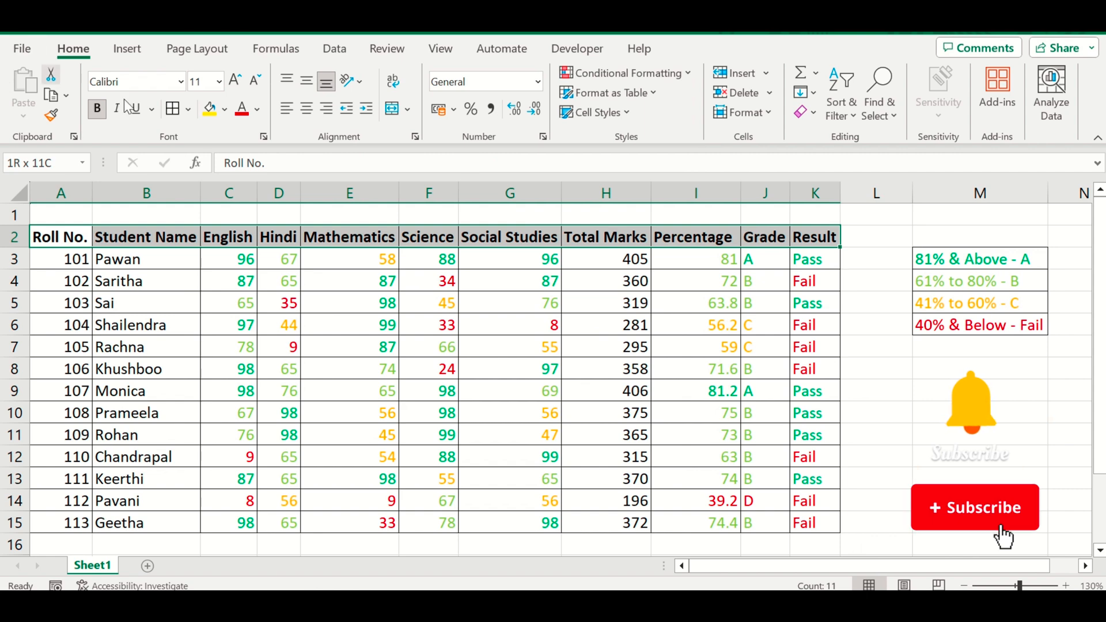
{"action": "left_click", "coordinate": [225, 109]}
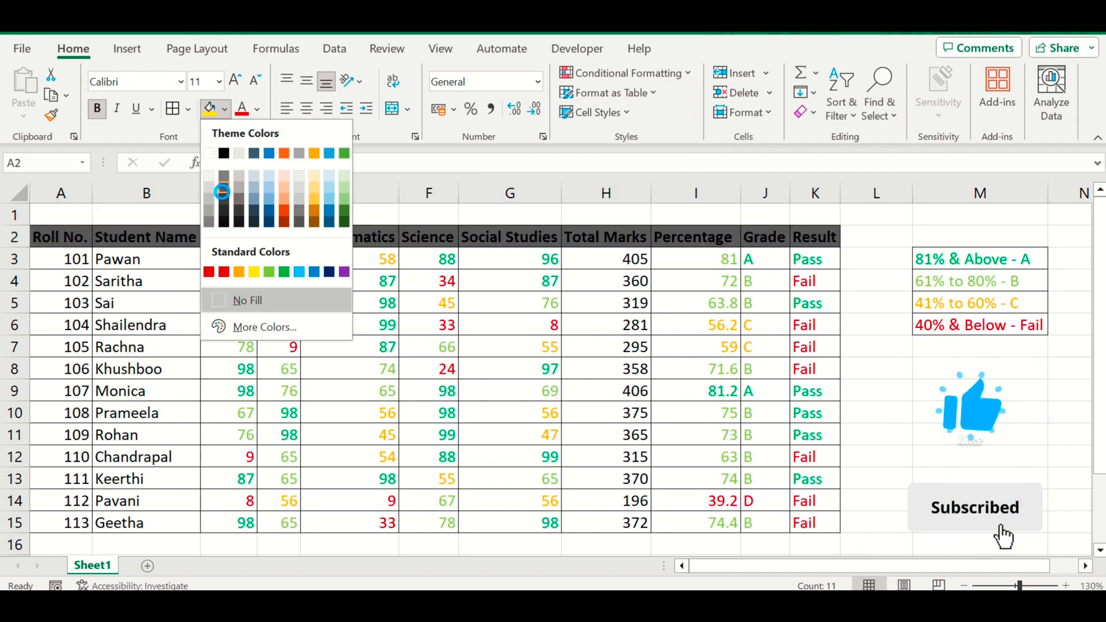
{"action": "left_click", "coordinate": [223, 191]}
{"action": "left_click", "coordinate": [257, 109]}
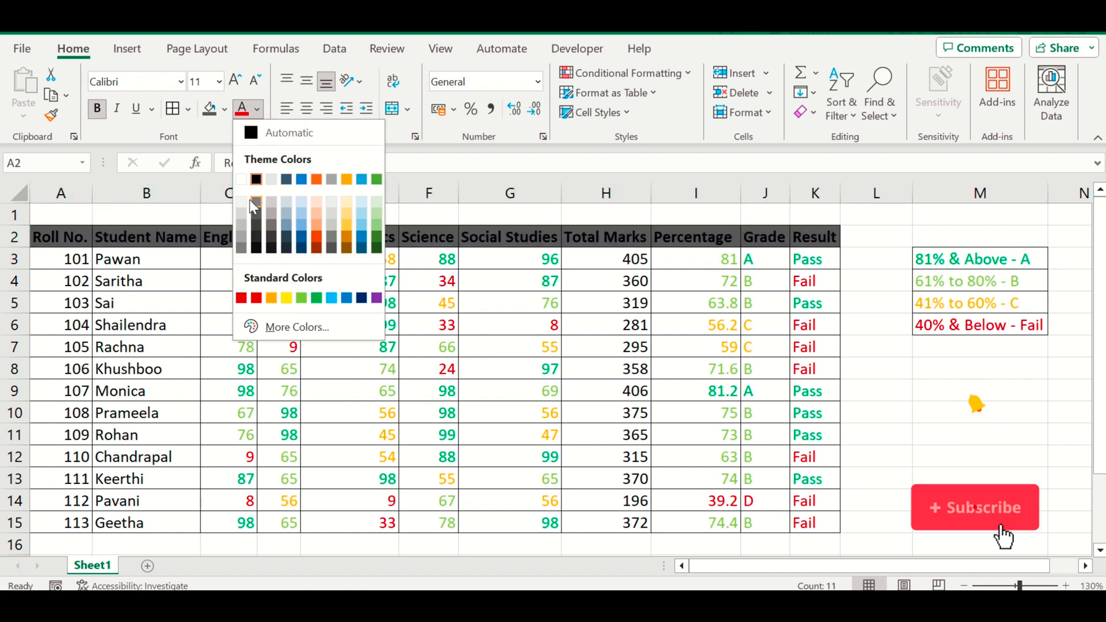
{"action": "left_click", "coordinate": [242, 200]}
{"action": "left_click", "coordinate": [216, 364]}
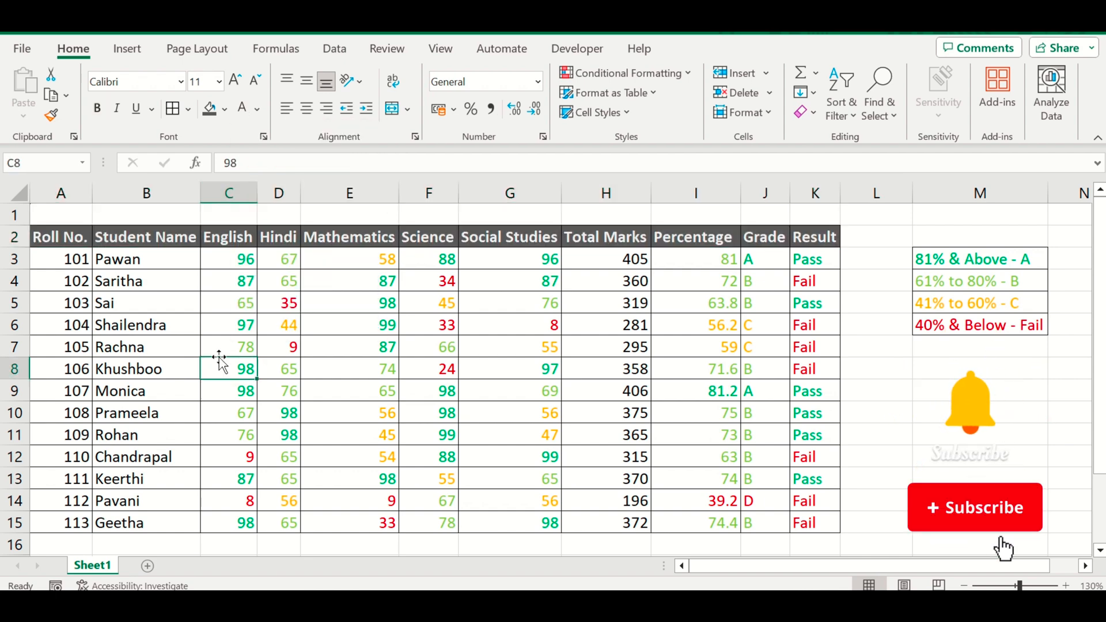
- Look over the whole marks table, then row 3 from the total marks formula across to the grade legend in M3
{"action": "key", "text": "ctrl+Up"}
{"action": "key", "text": "ctrl+Left"}
{"action": "key", "text": "ctrl+a"}
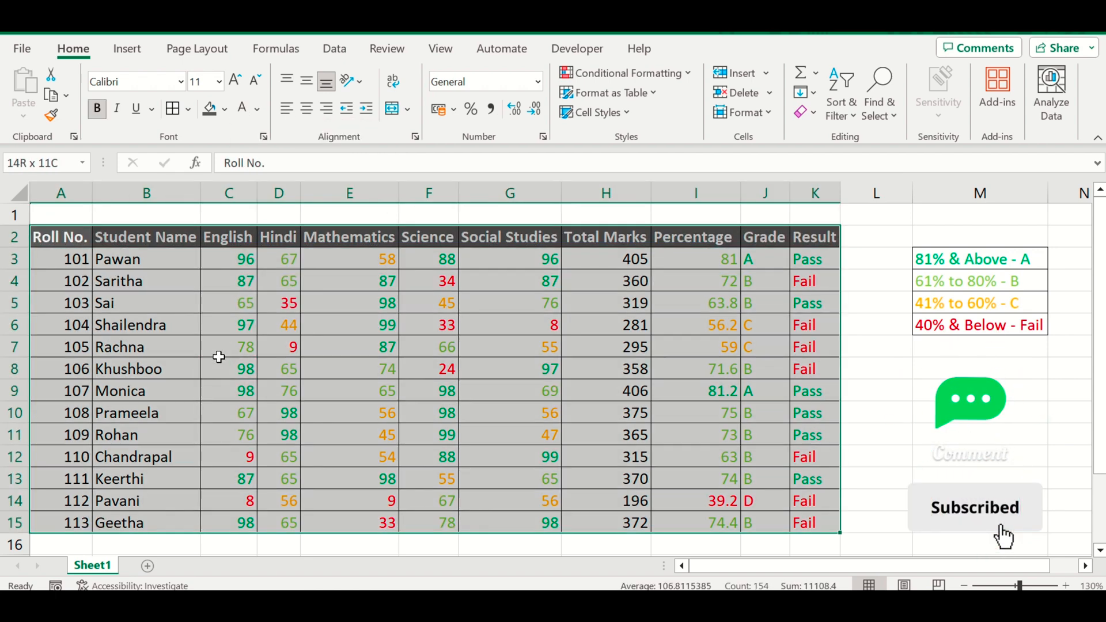
{"action": "key", "text": "ctrl+Home"}
{"action": "key", "text": "Right"}
{"action": "key", "text": "Right"}
{"action": "key", "text": "Right"}
{"action": "key", "text": "Right"}
{"action": "key", "text": "Right"}
{"action": "key", "text": "Right"}
{"action": "key", "text": "Right"}
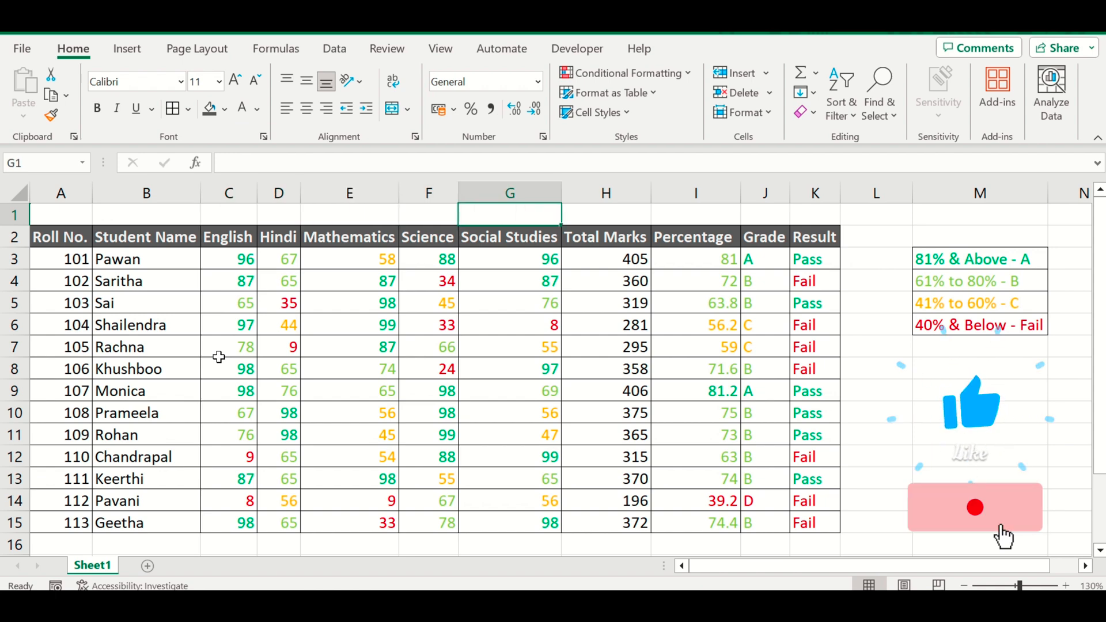
{"action": "key", "text": "Down"}
{"action": "key", "text": "Down"}
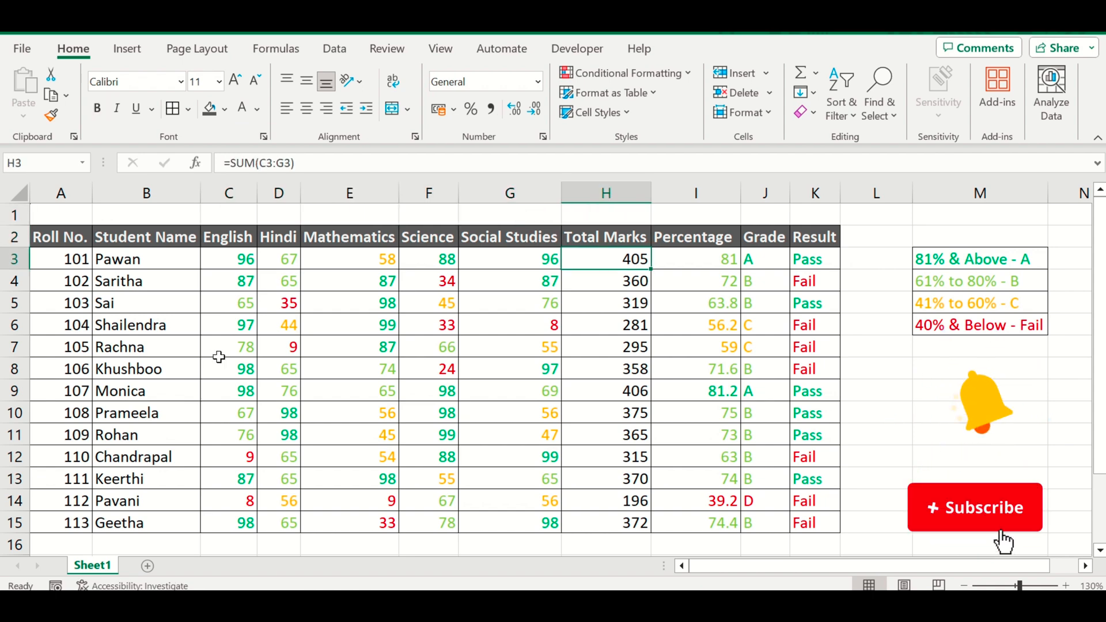
{"action": "key", "text": "Right"}
{"action": "key", "text": "Right"}
{"action": "key", "text": "Right"}
{"action": "key", "text": "Right"}
{"action": "key", "text": "Right"}
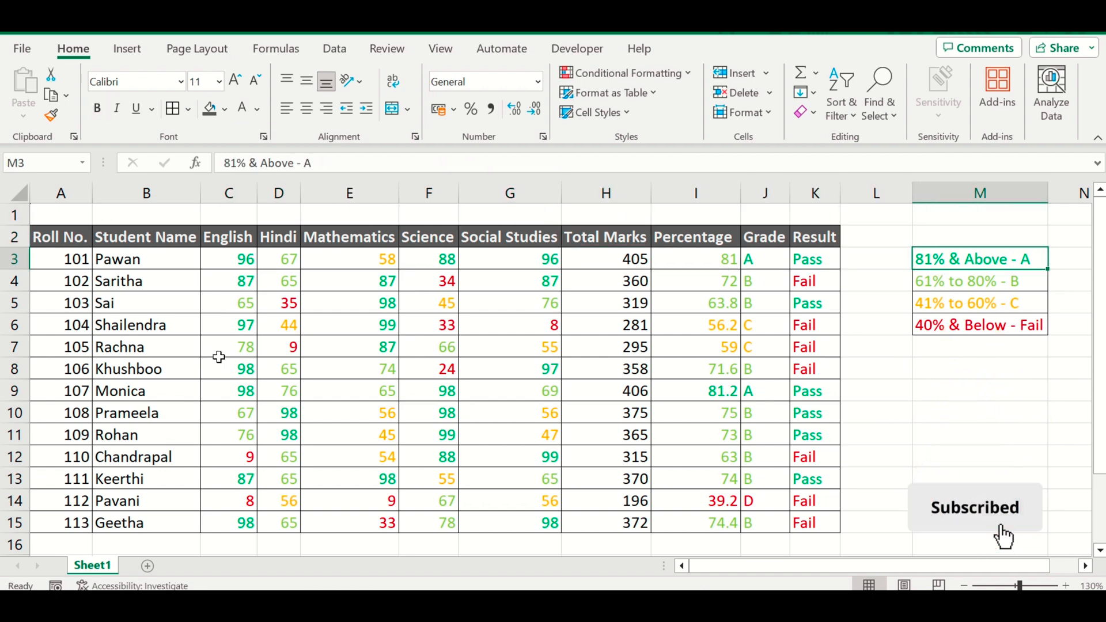
{"action": "key", "text": "Left"}
{"action": "key", "text": "Left"}
{"action": "key", "text": "Left"}
{"action": "key", "text": "Left"}
{"action": "key", "text": "Left"}
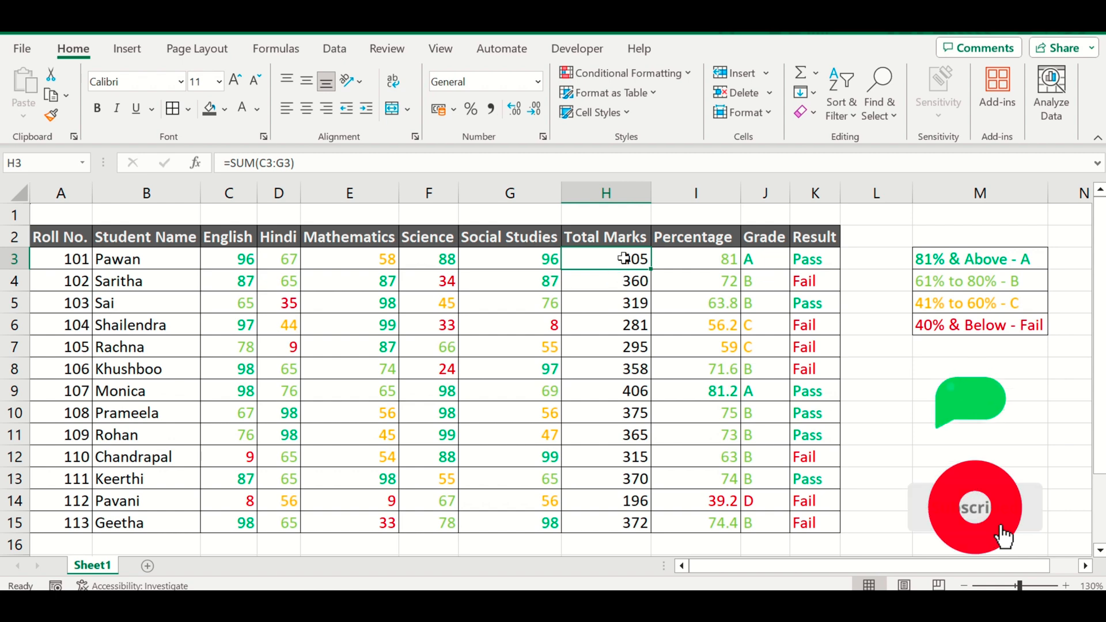
- Compare the total marks in column H with the corresponding percentages in column I, including their formulas
{"action": "left_click_drag", "start_coordinate": [627, 257], "coordinate": [600, 523]}
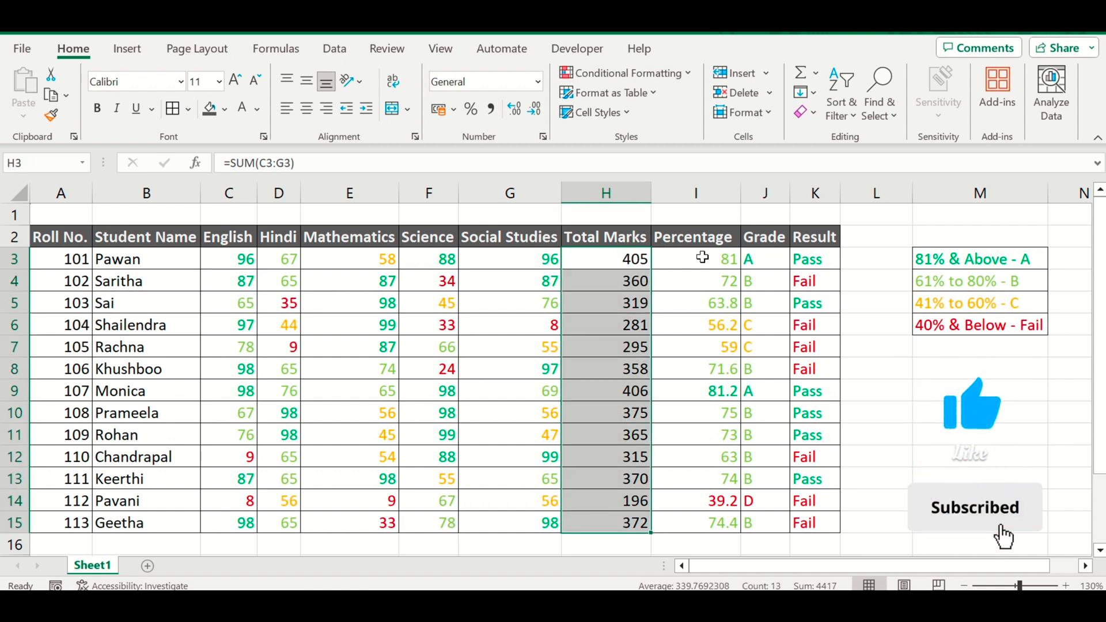
{"action": "left_click_drag", "start_coordinate": [703, 258], "coordinate": [703, 300]}
{"action": "left_click_drag", "start_coordinate": [629, 260], "coordinate": [625, 297]}
{"action": "left_click_drag", "start_coordinate": [716, 262], "coordinate": [716, 283]}
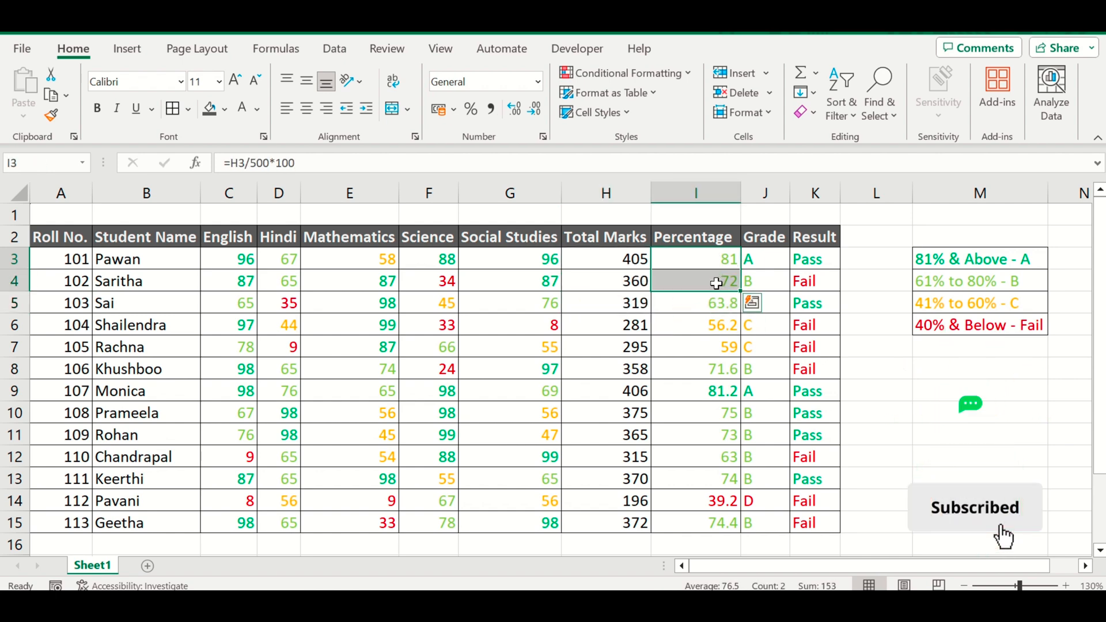
{"action": "left_click", "coordinate": [703, 318]}
{"action": "left_click", "coordinate": [639, 325]}
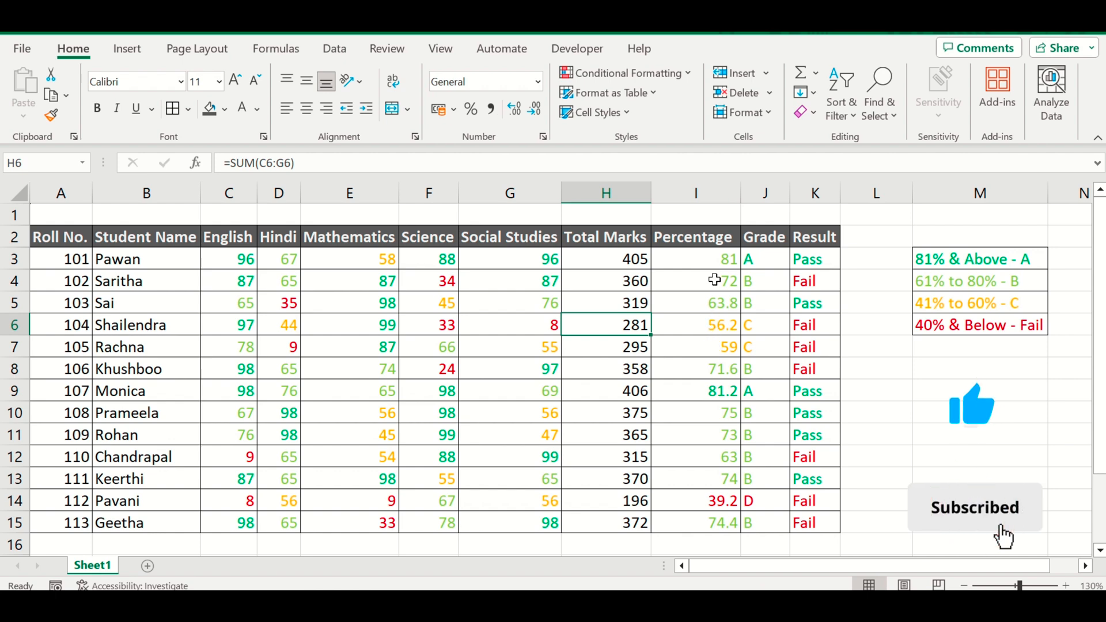
{"action": "left_click", "coordinate": [716, 261]}
{"action": "left_click", "coordinate": [610, 263]}
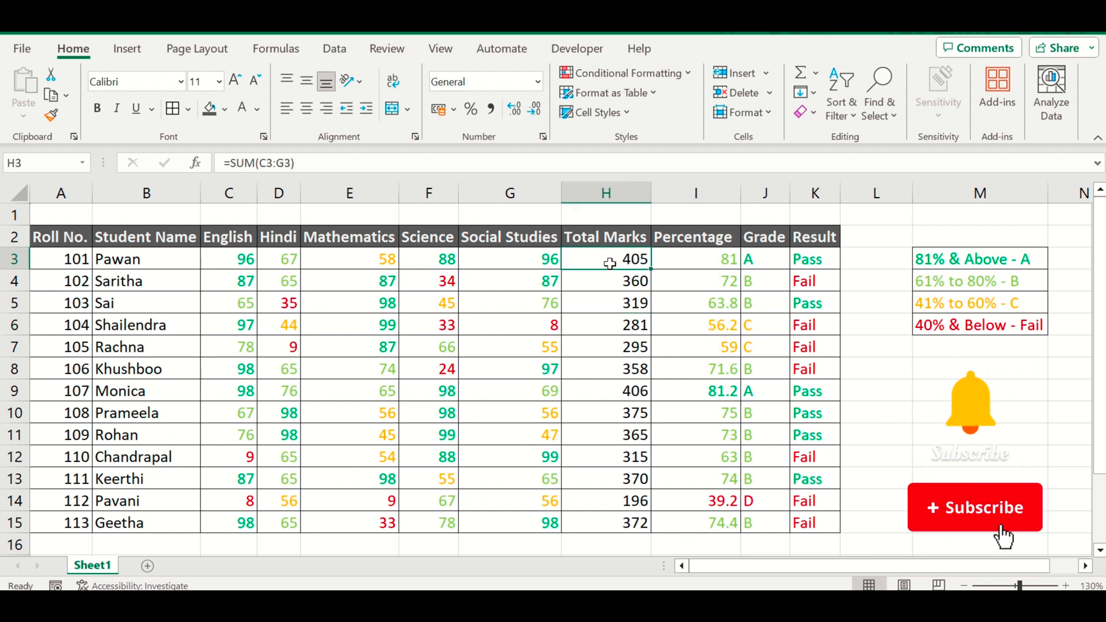
{"action": "left_click", "coordinate": [700, 257]}
{"action": "left_click", "coordinate": [629, 261]}
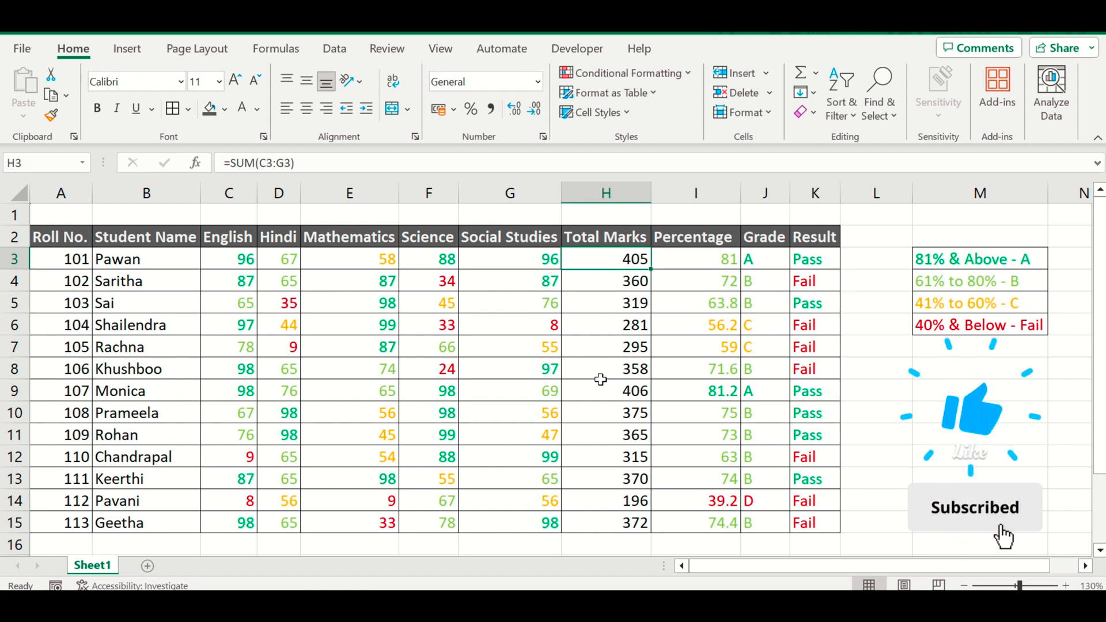